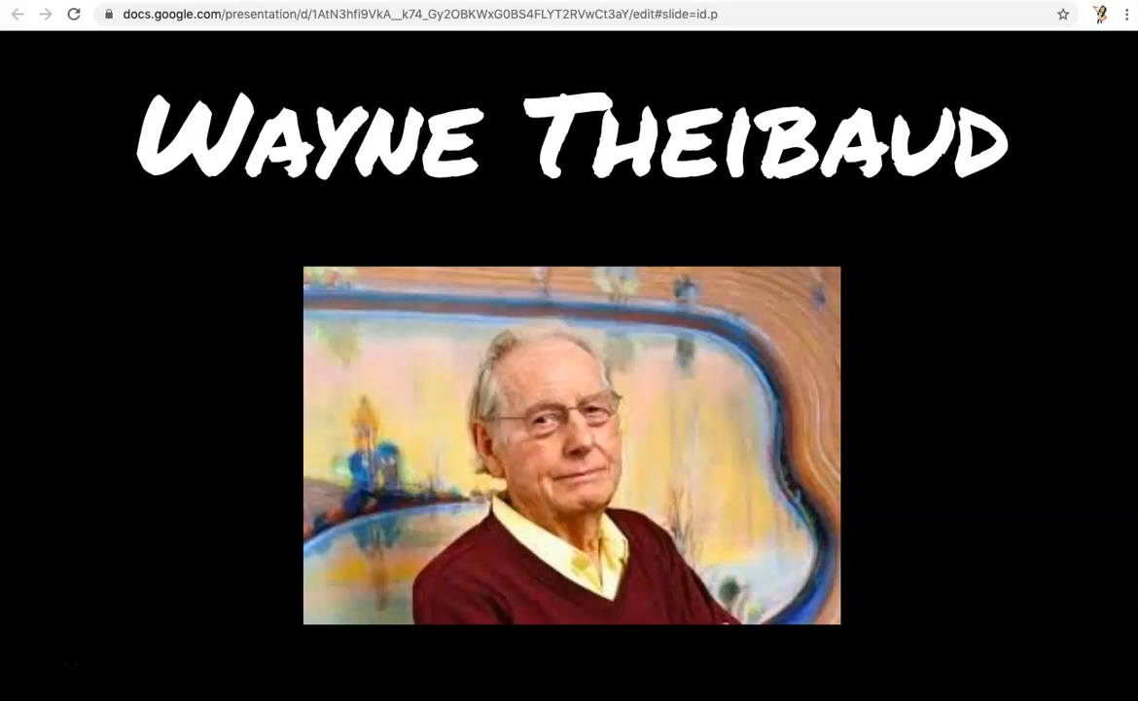
- Look through the Wayne Theibaud slides, from the gumball machines and donuts to the sandwich, candies and ice cream cones
{"action": "key", "text": "Right"}
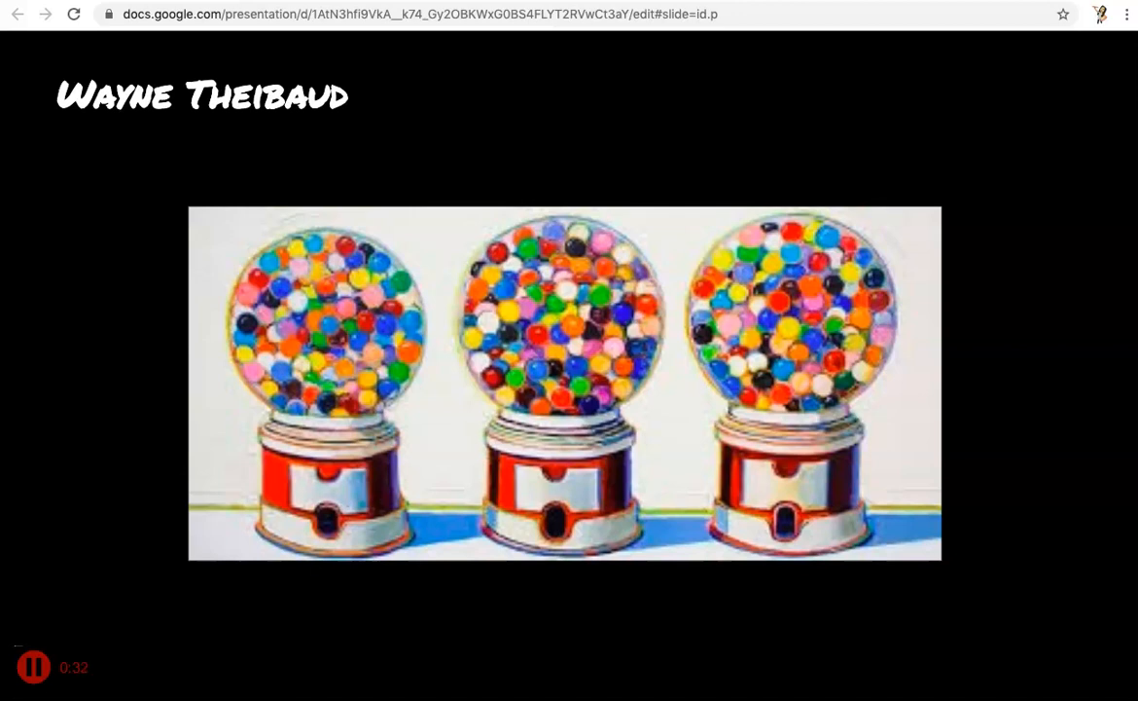
{"action": "key", "text": "Right"}
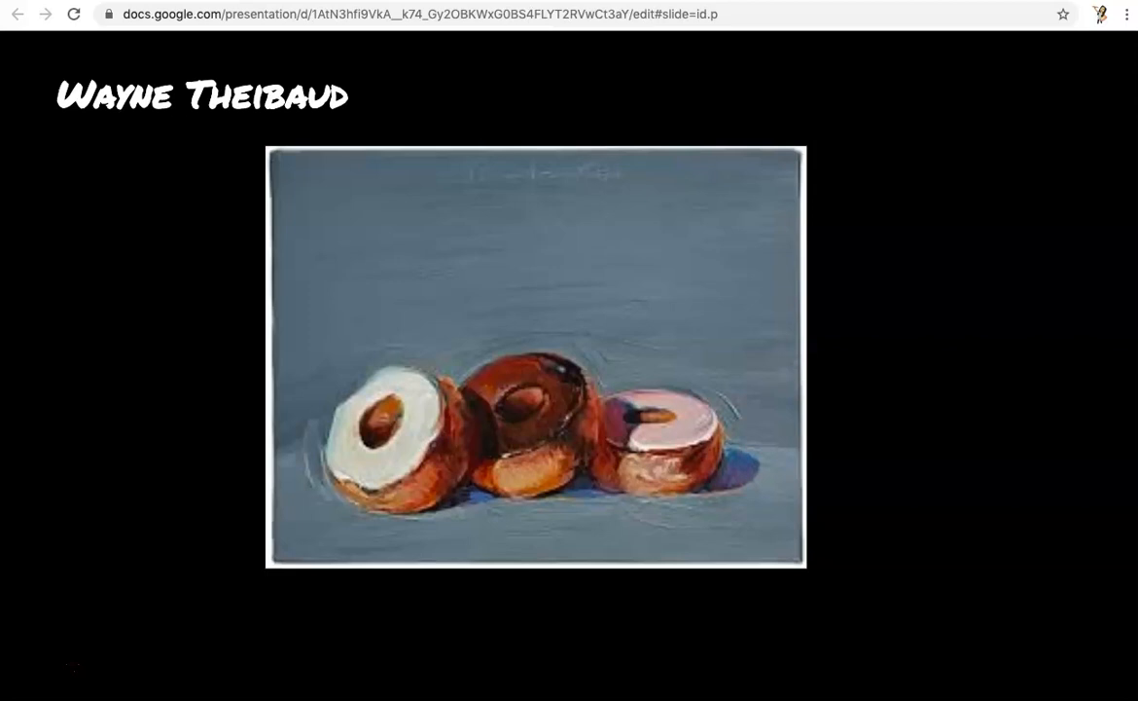
{"action": "key", "text": "Right"}
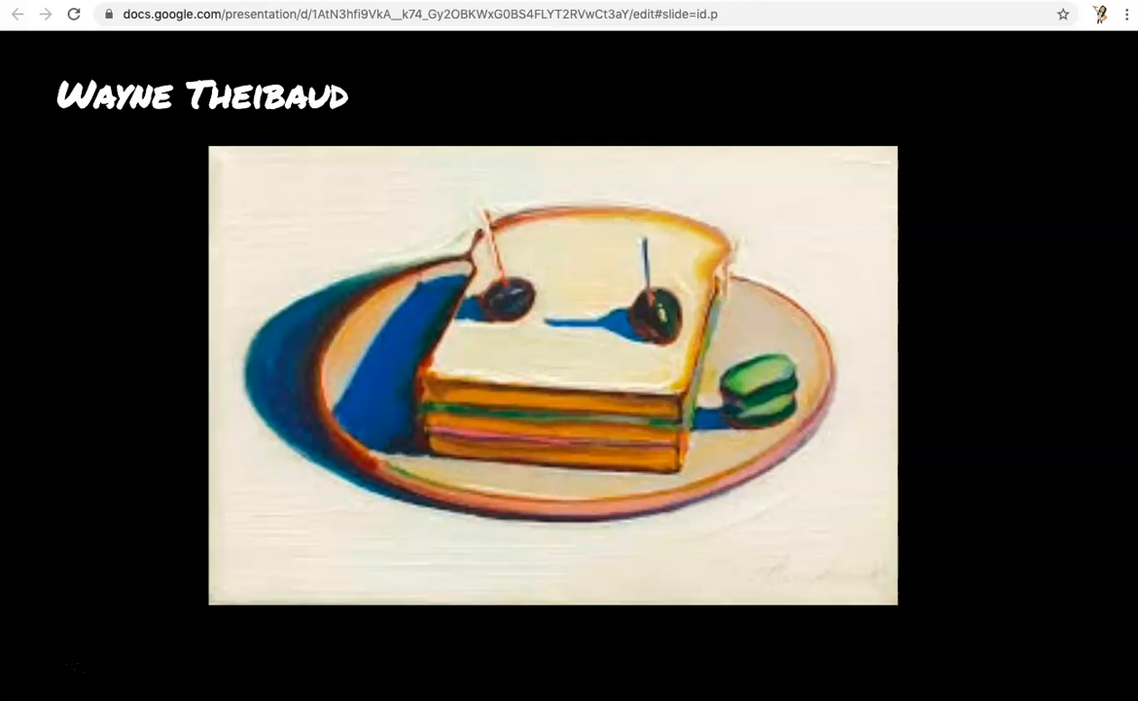
{"action": "key", "text": "Right"}
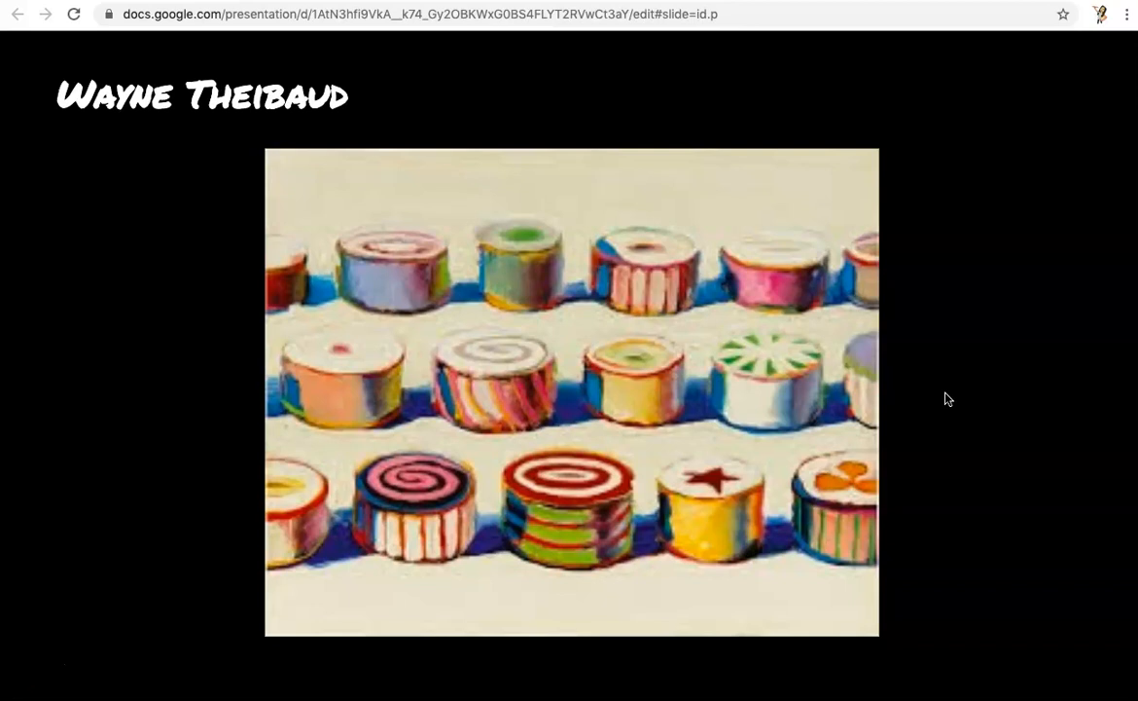
{"action": "key", "text": "Right"}
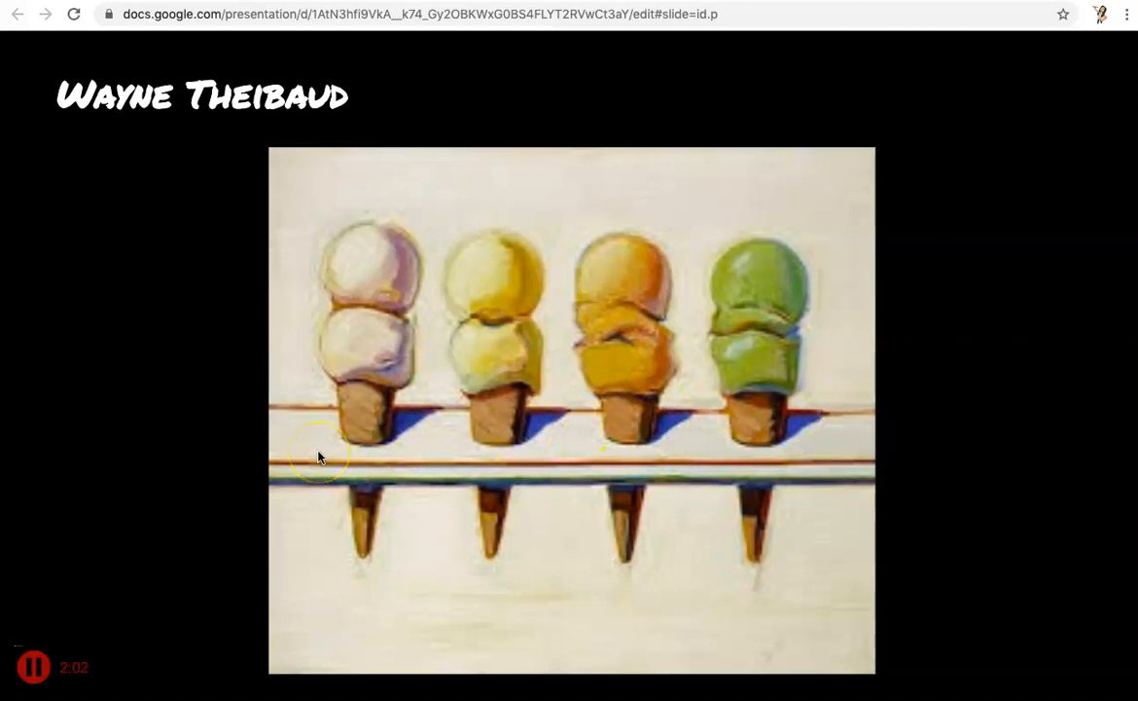
{"action": "left_click", "coordinate": [432, 327]}
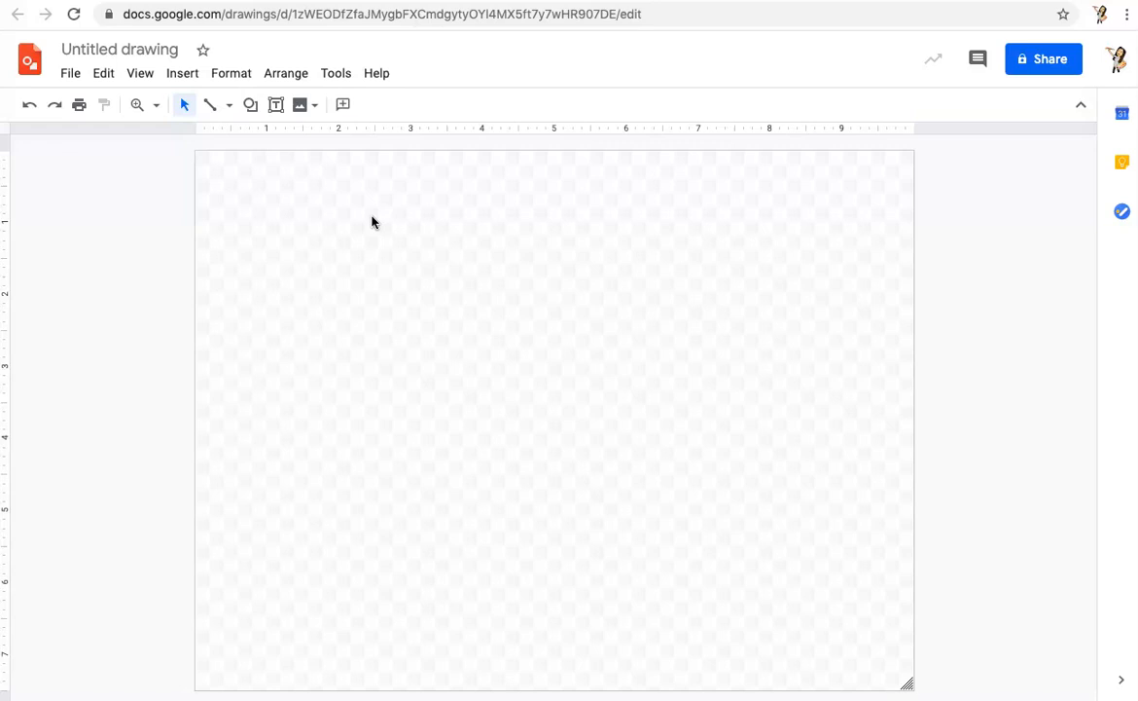
- Rename the untitled drawing with the teacher's name followed by "_ Sweet Treat"
{"action": "left_click", "coordinate": [140, 43]}
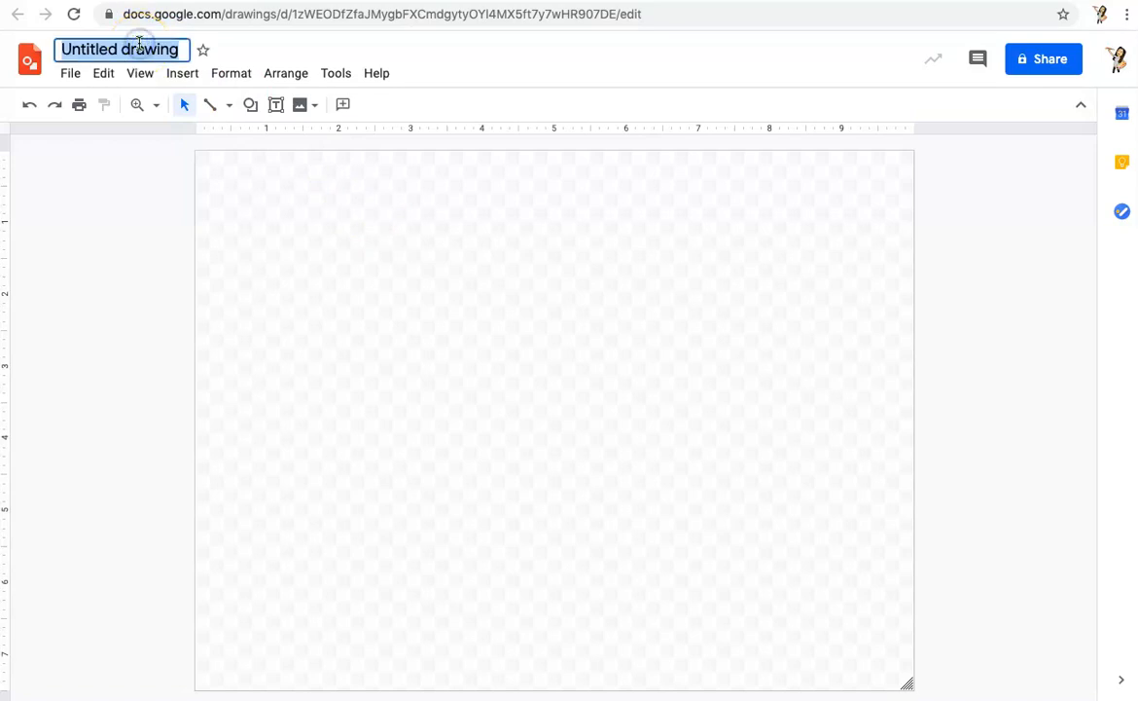
{"action": "type", "text": "rs. M"}
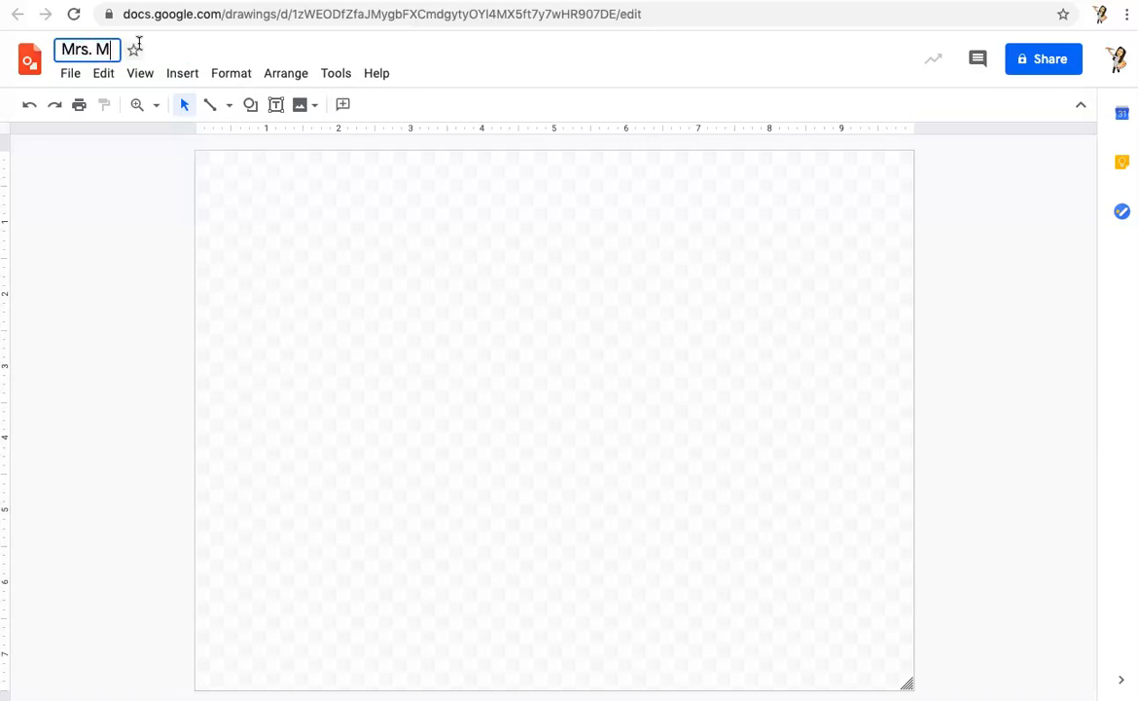
{"action": "type", "text": "artinez _"}
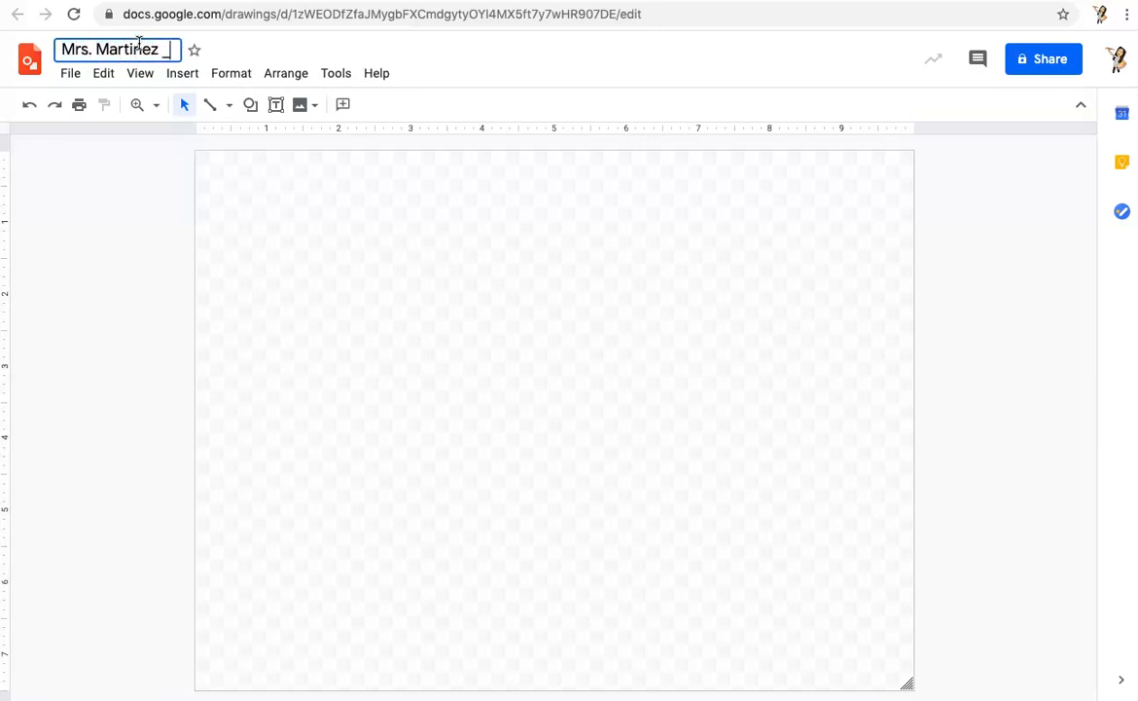
{"action": "type", "text": " Sweet Treat"}
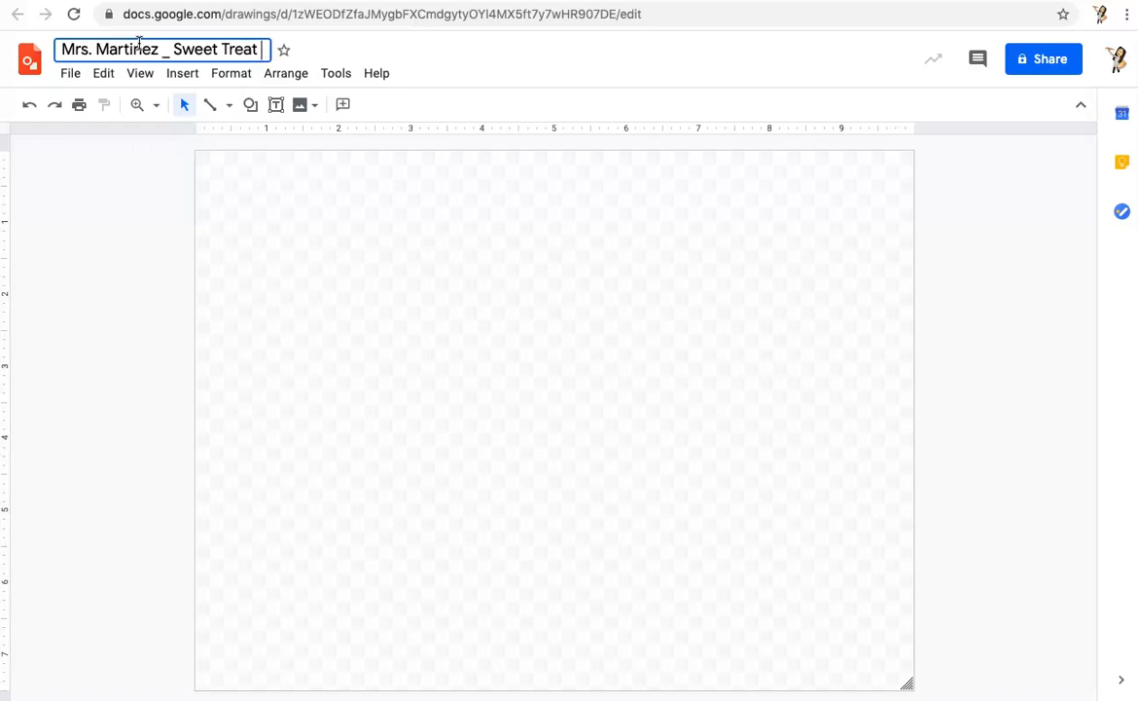
{"action": "left_click", "coordinate": [42, 261]}
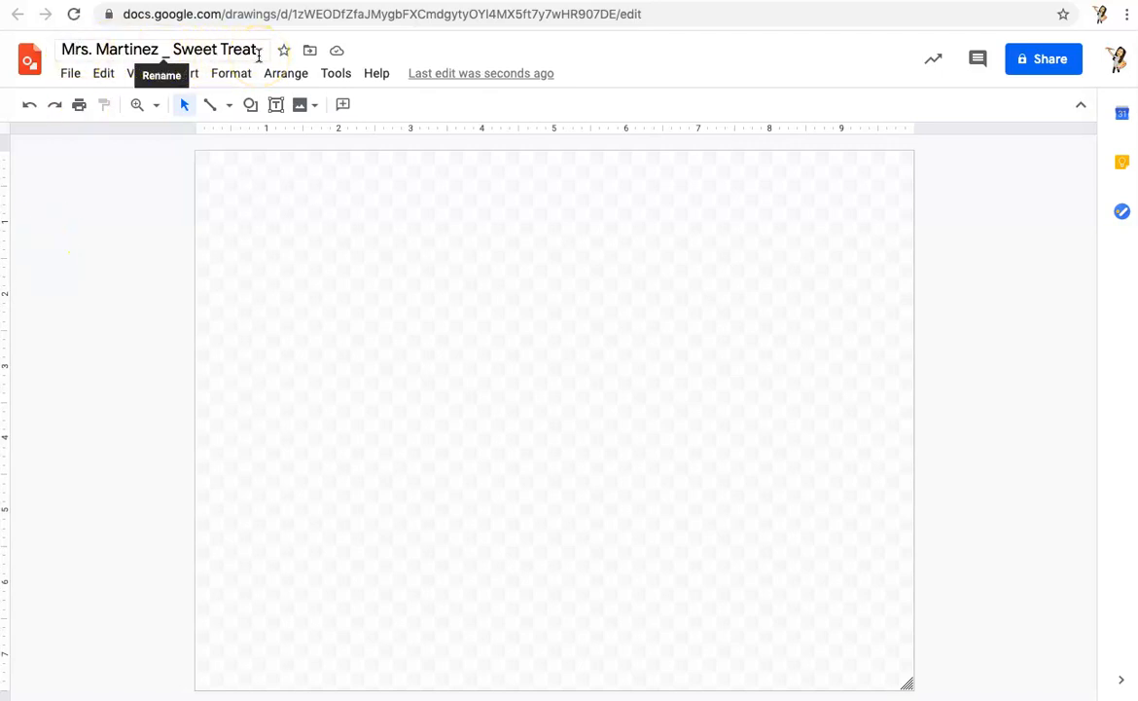
{"action": "left_click", "coordinate": [151, 186]}
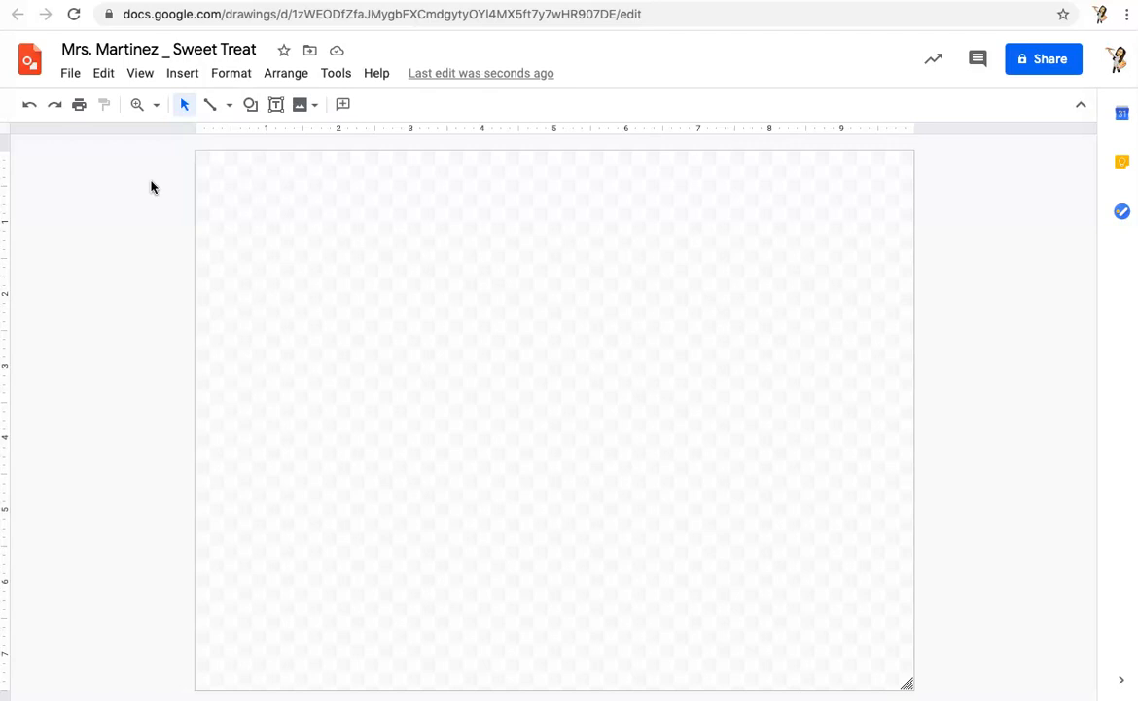
- Draw a flat ellipse about 8.5 in wide and 1 in tall, centred near the bottom of the canvas
{"action": "left_click", "coordinate": [252, 105]}
{"action": "mouse_move", "coordinate": [274, 143]}
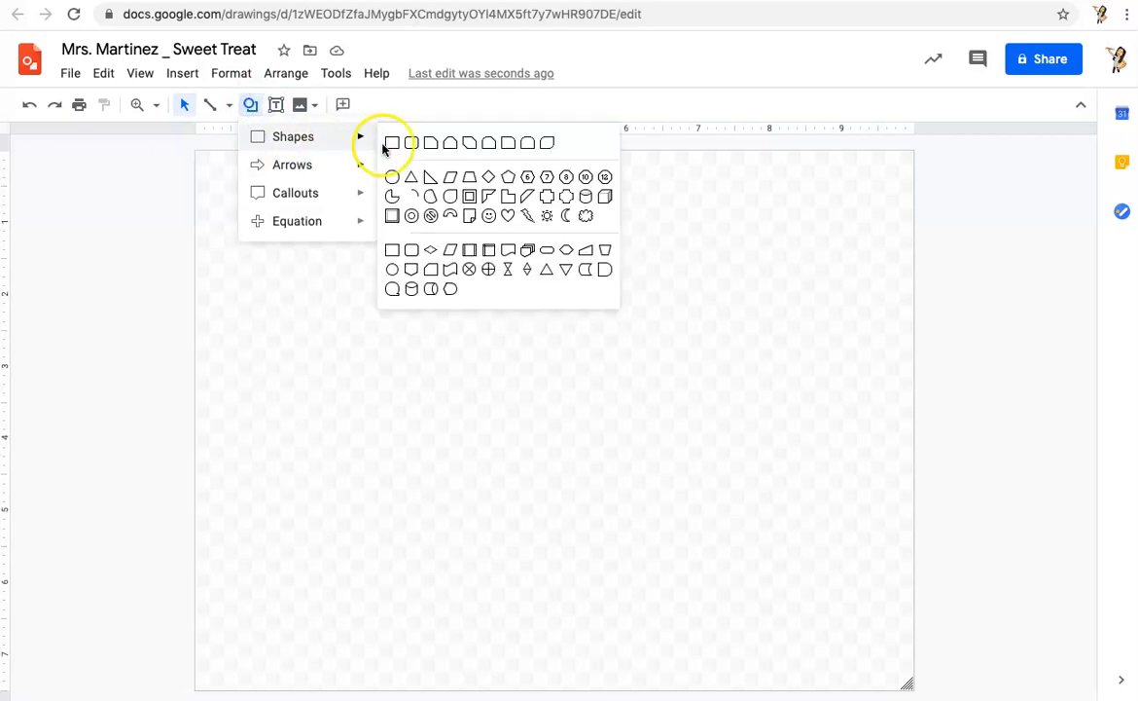
{"action": "left_click", "coordinate": [392, 177]}
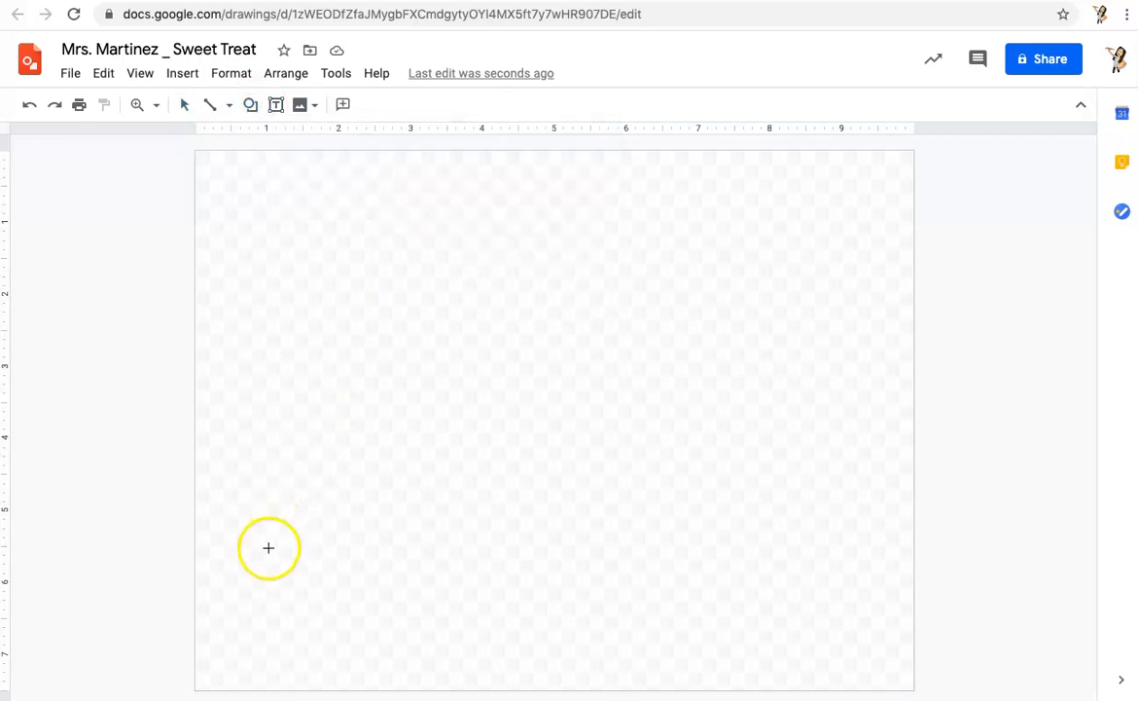
{"action": "mouse_move", "coordinate": [255, 554]}
{"action": "left_mouse_down"}
{"action": "mouse_move", "coordinate": [370, 554]}
{"action": "mouse_move", "coordinate": [865, 627]}
{"action": "left_mouse_up"}
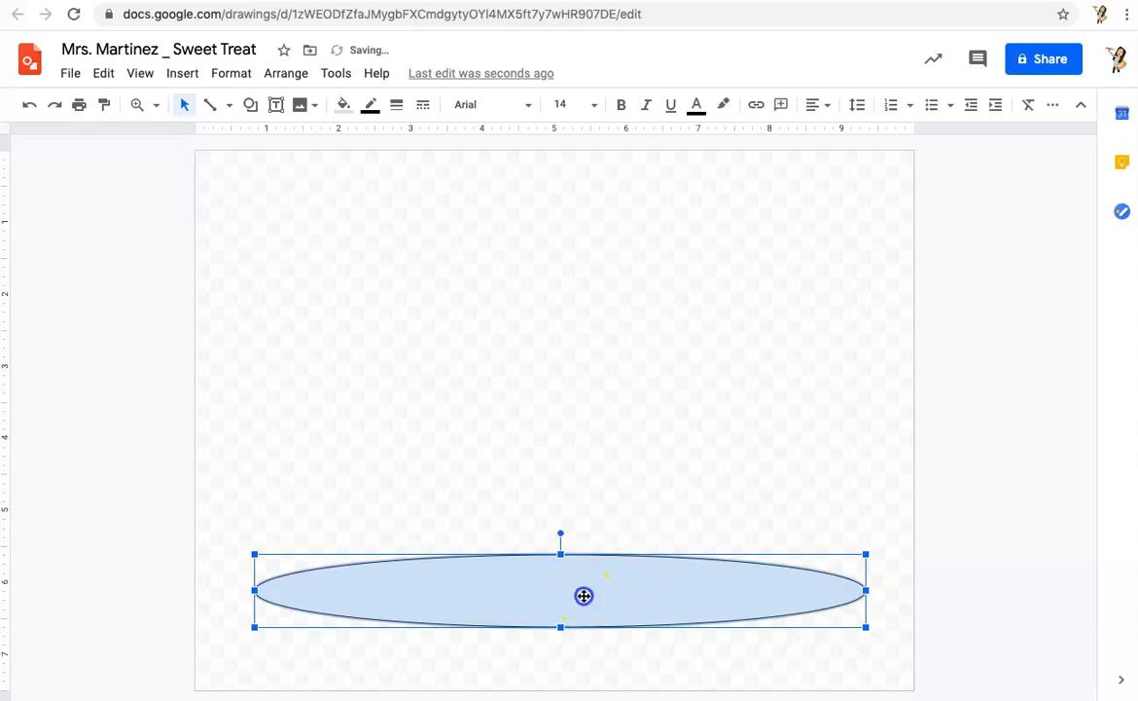
{"action": "left_click_drag", "start_coordinate": [583, 595], "coordinate": [579, 590]}
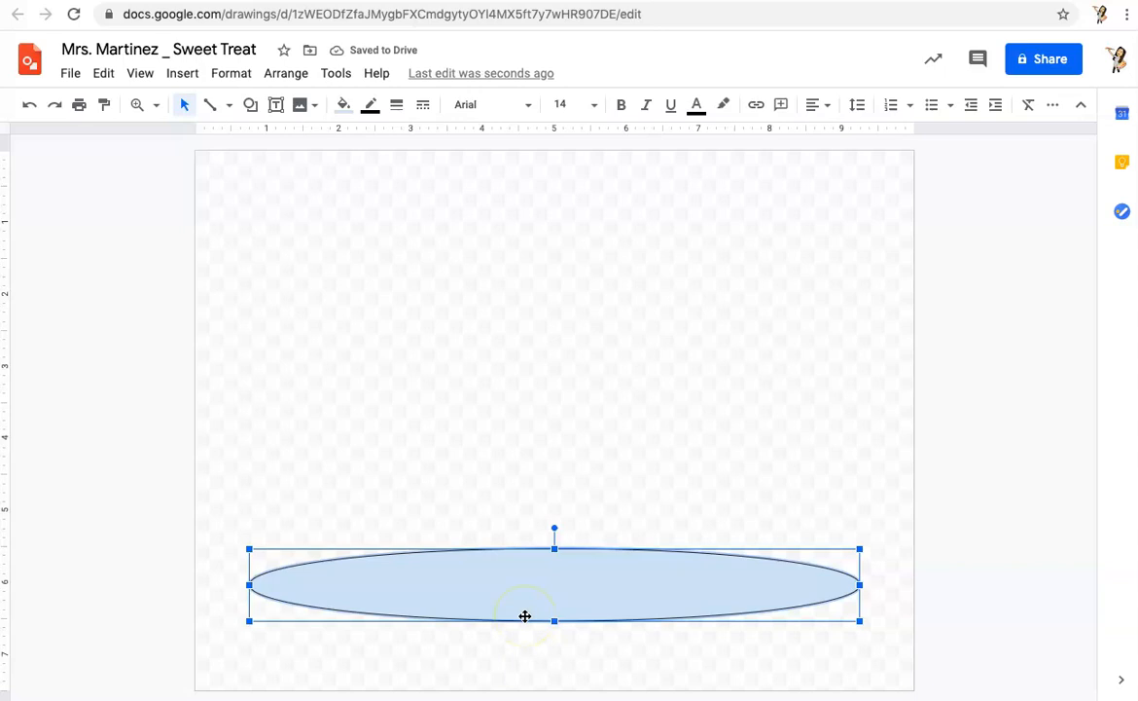
{"action": "left_click", "coordinate": [110, 476]}
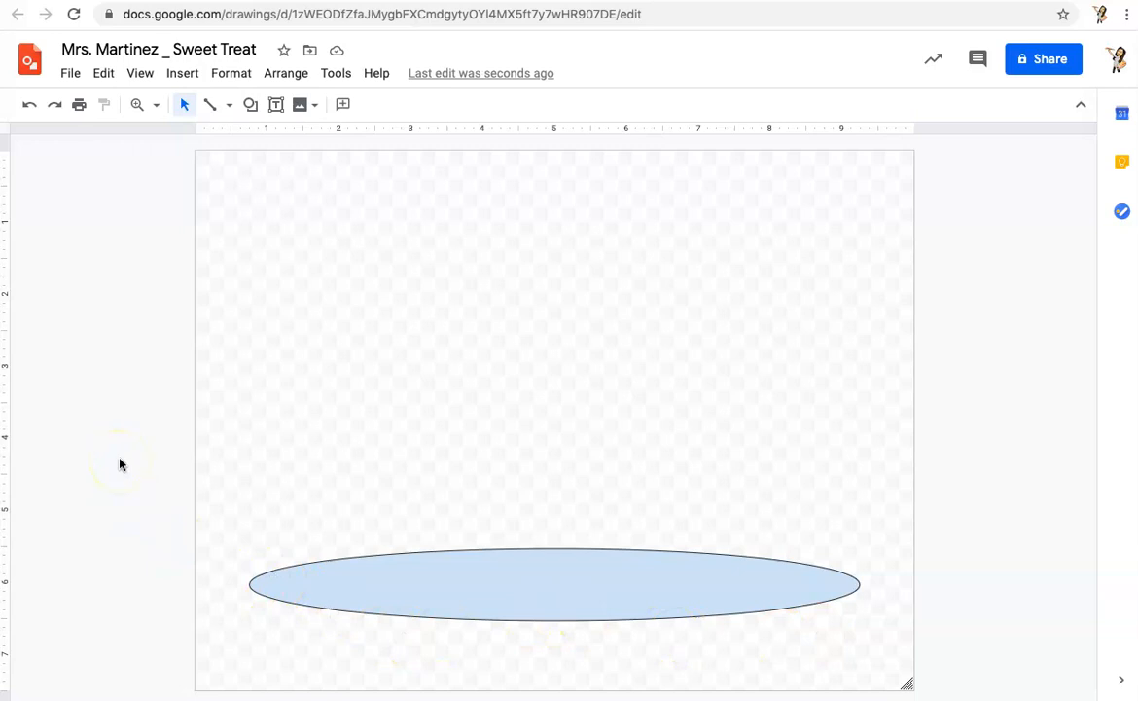
{"action": "left_click", "coordinate": [140, 487]}
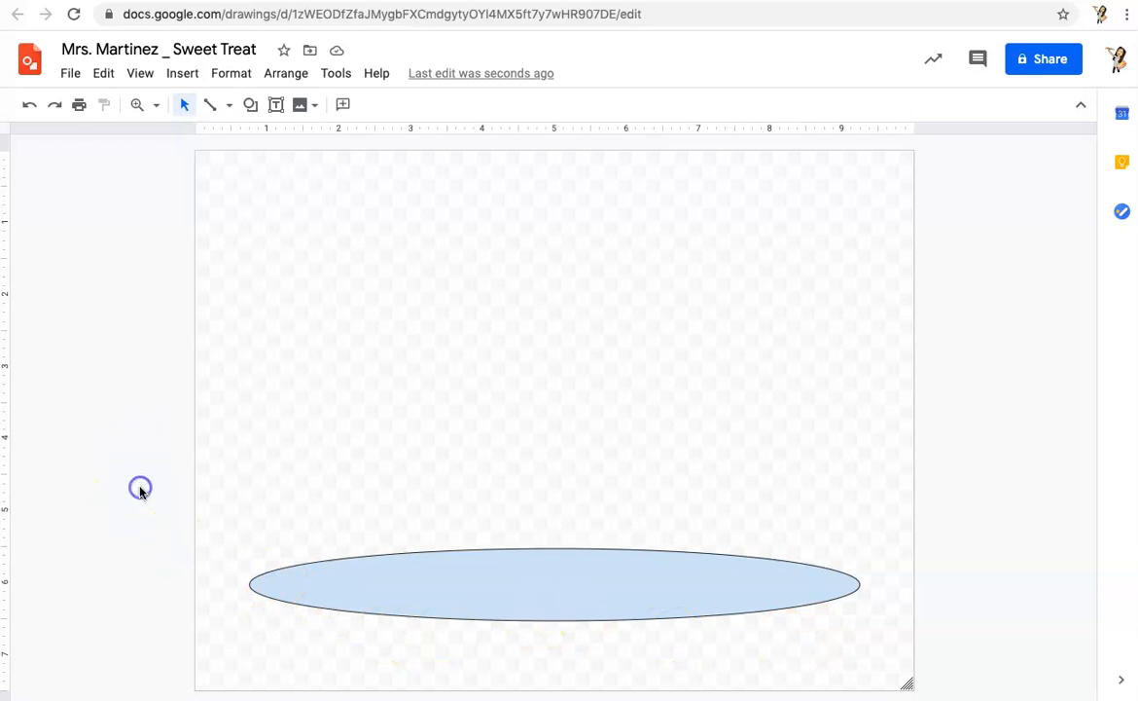
- Draw a right triangle about 4.6 in wide and 2.8 in tall over the ellipse and make its fill transparent
{"action": "left_click", "coordinate": [251, 105]}
{"action": "mouse_move", "coordinate": [276, 144]}
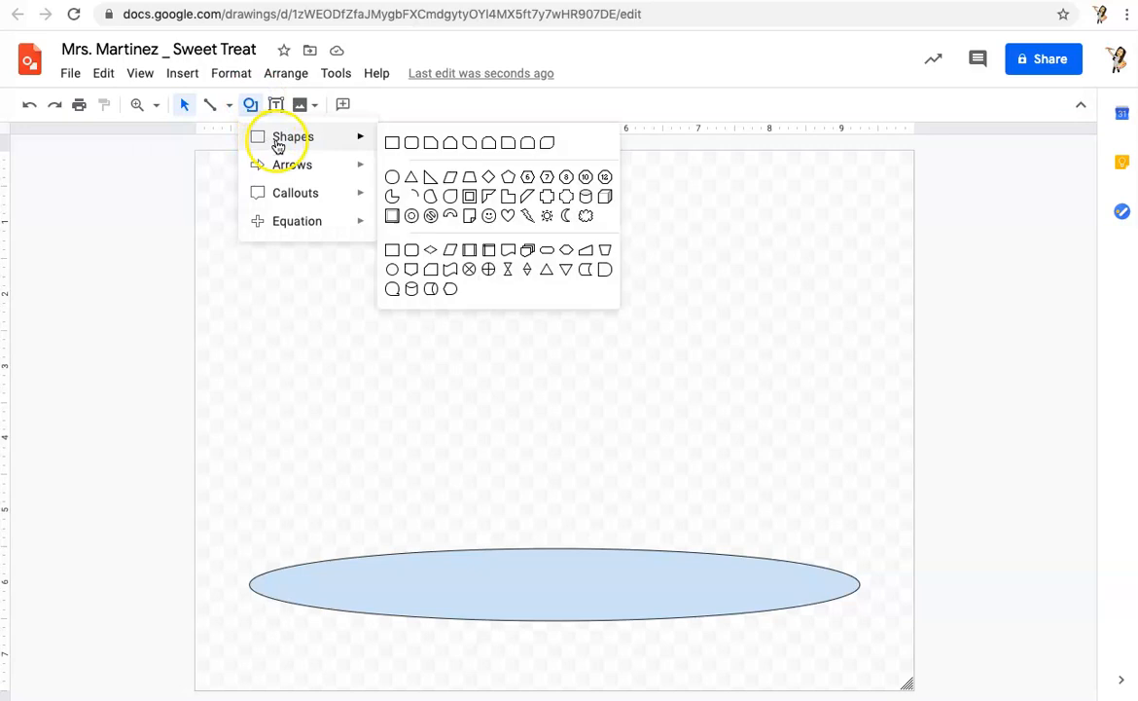
{"action": "left_click", "coordinate": [430, 183]}
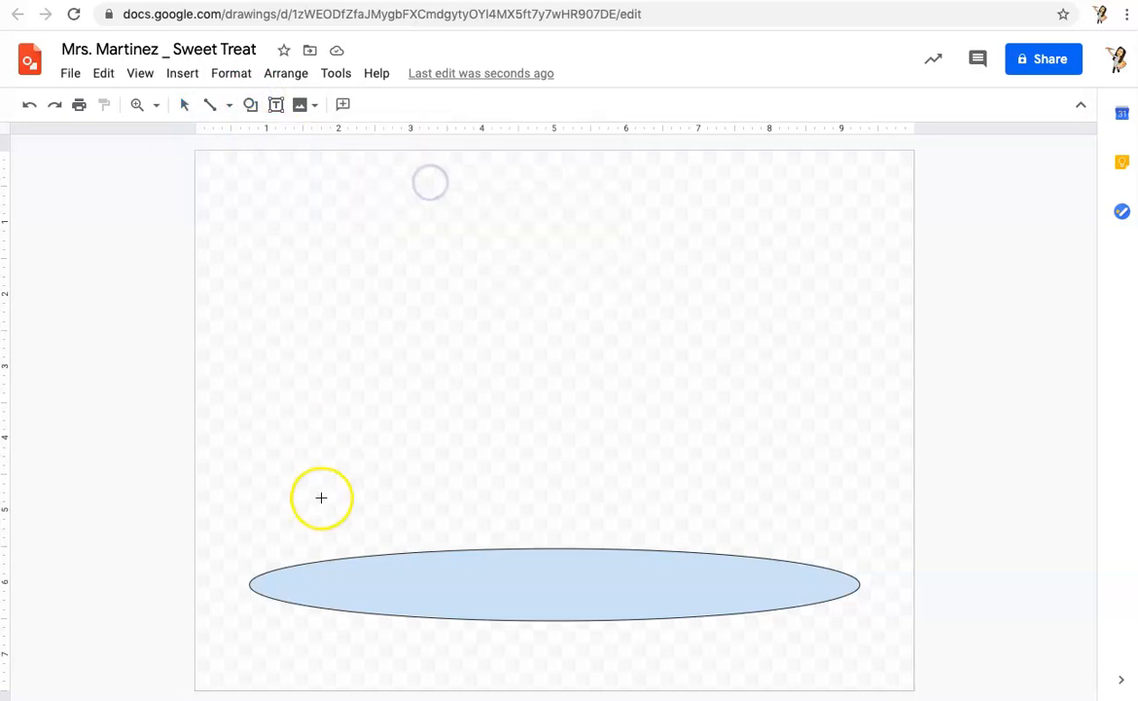
{"action": "left_click_drag", "start_coordinate": [331, 399], "coordinate": [662, 600]}
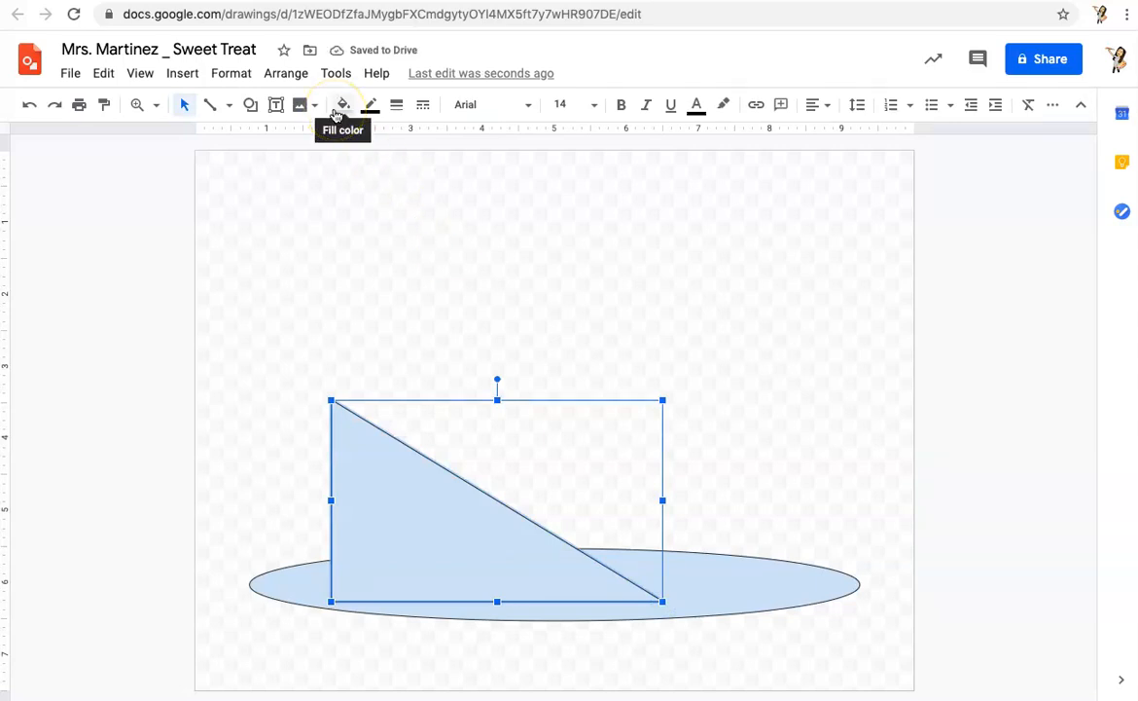
{"action": "left_click", "coordinate": [335, 107]}
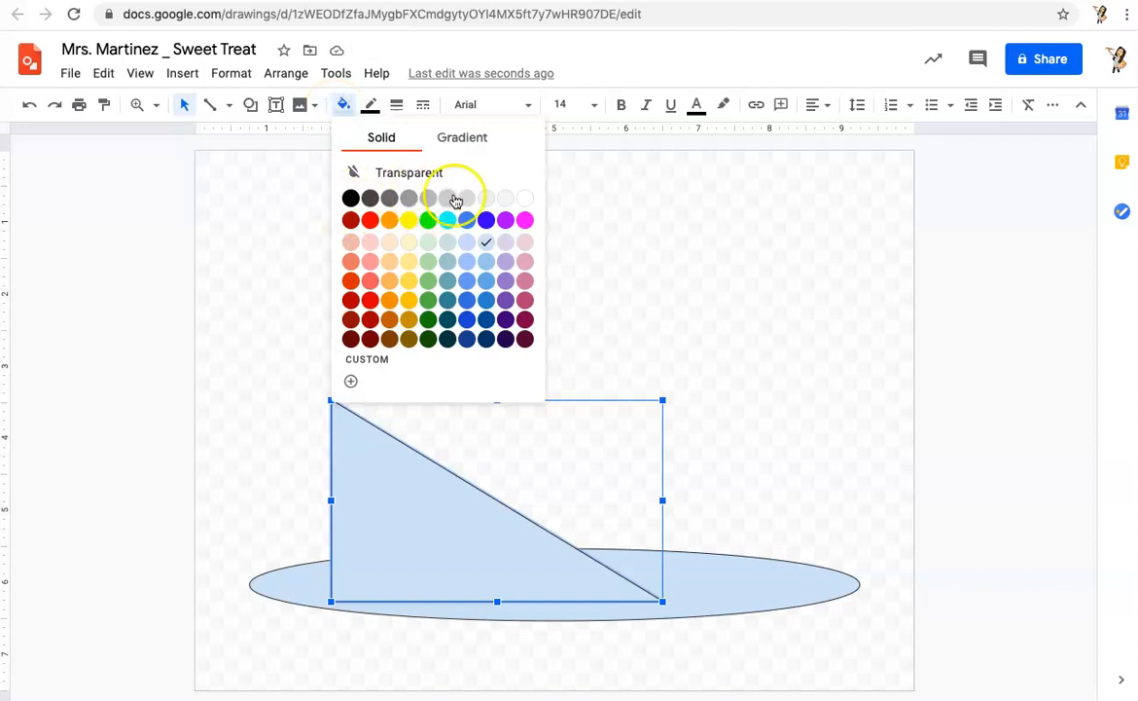
{"action": "left_click", "coordinate": [389, 175]}
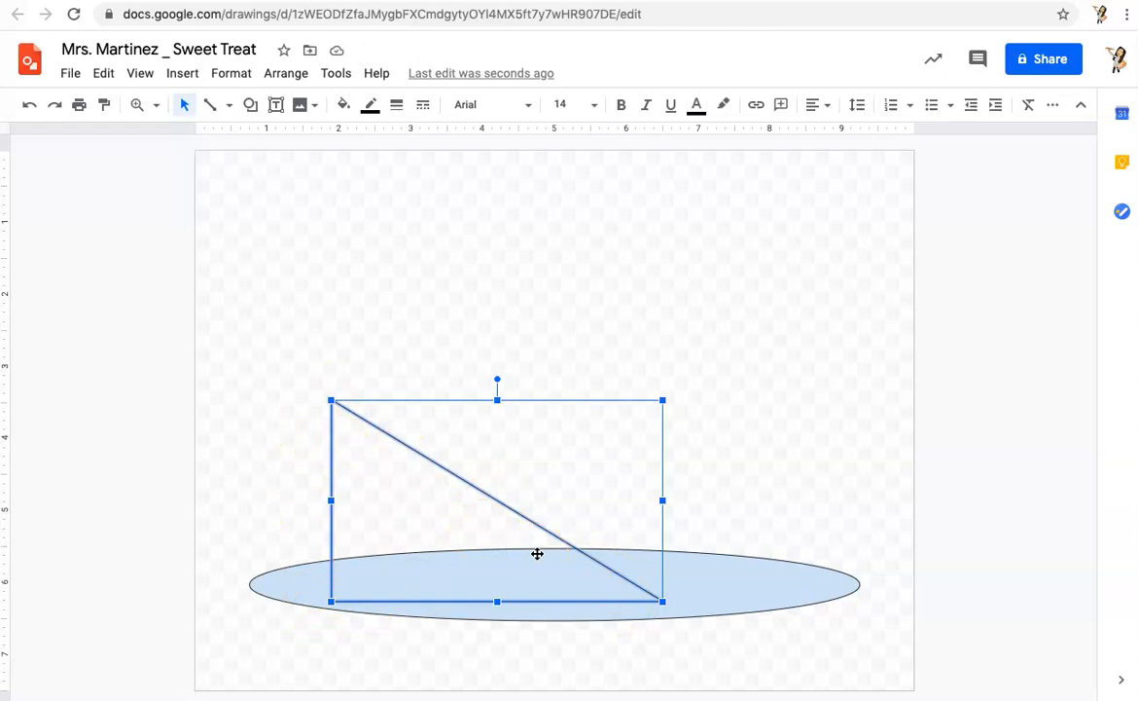
- Copy the transparent right triangle and paste a second one onto the canvas
{"action": "left_click", "coordinate": [103, 73]}
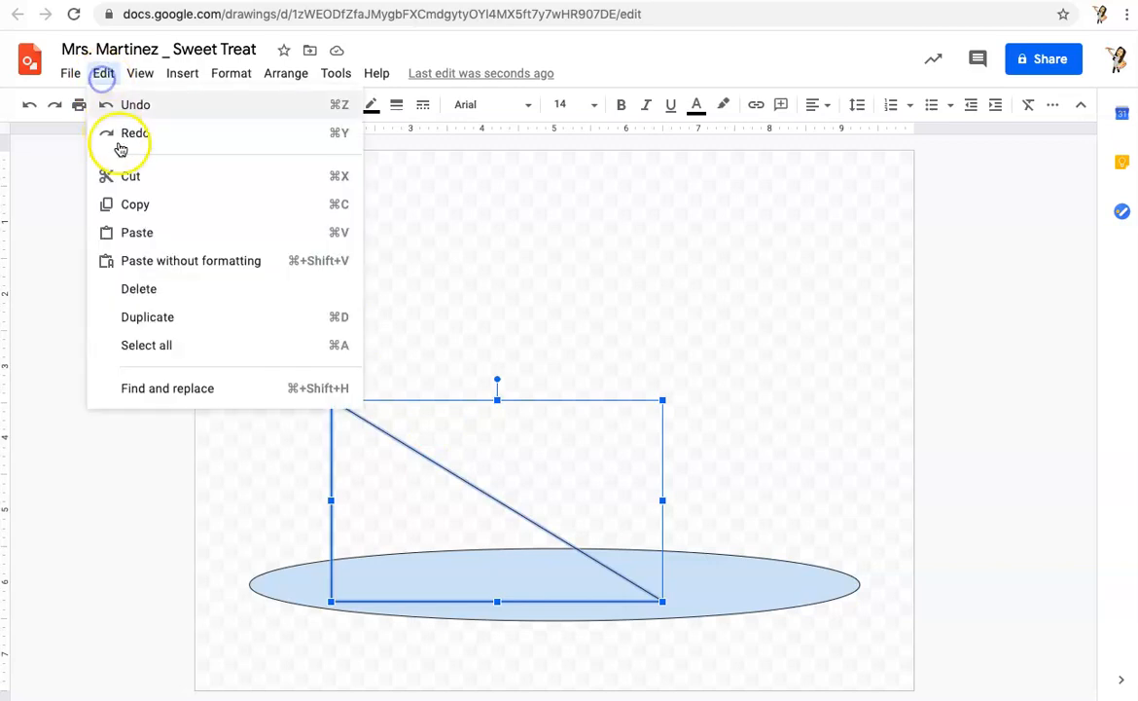
{"action": "left_click", "coordinate": [134, 203]}
{"action": "left_click", "coordinate": [923, 424]}
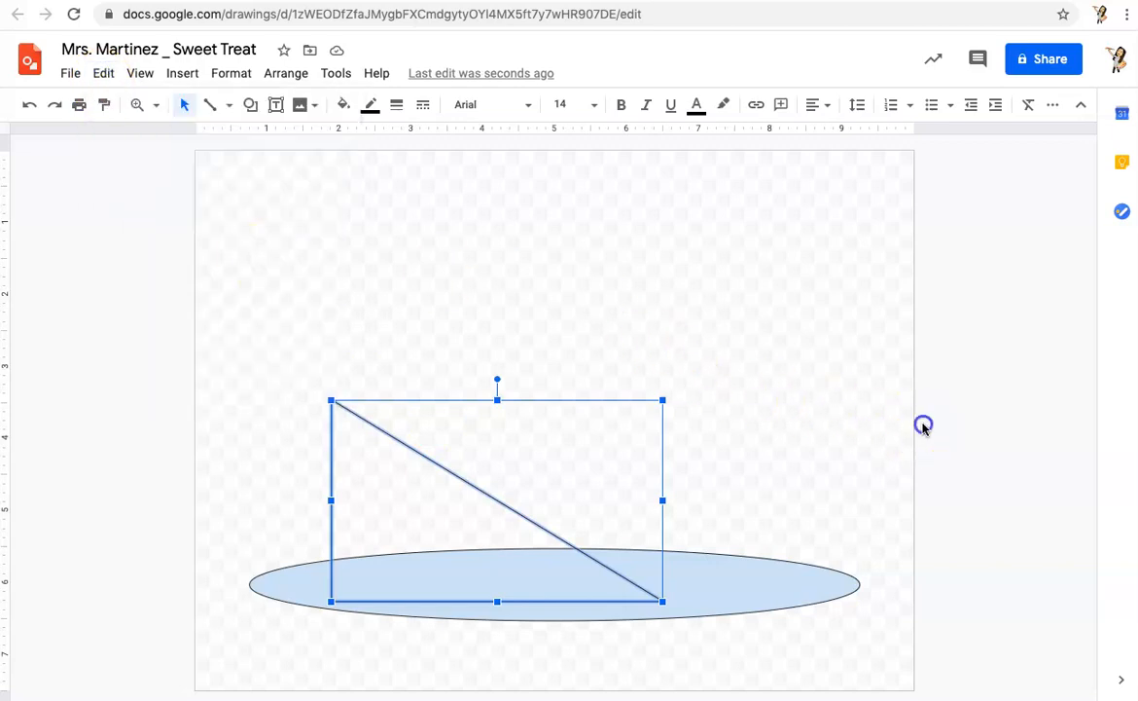
{"action": "left_click", "coordinate": [103, 73]}
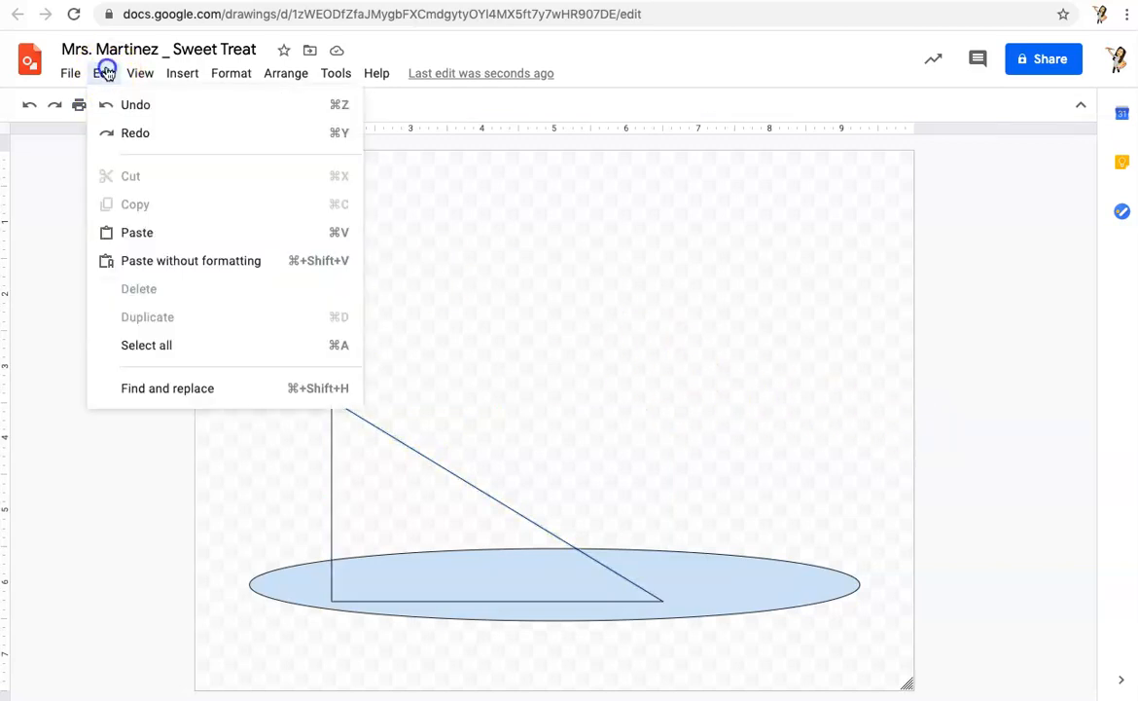
{"action": "left_click", "coordinate": [132, 237]}
- Select both triangles and move them together about 2.2 in to the right, over the right part of the ellipse
{"action": "left_click", "coordinate": [603, 454]}
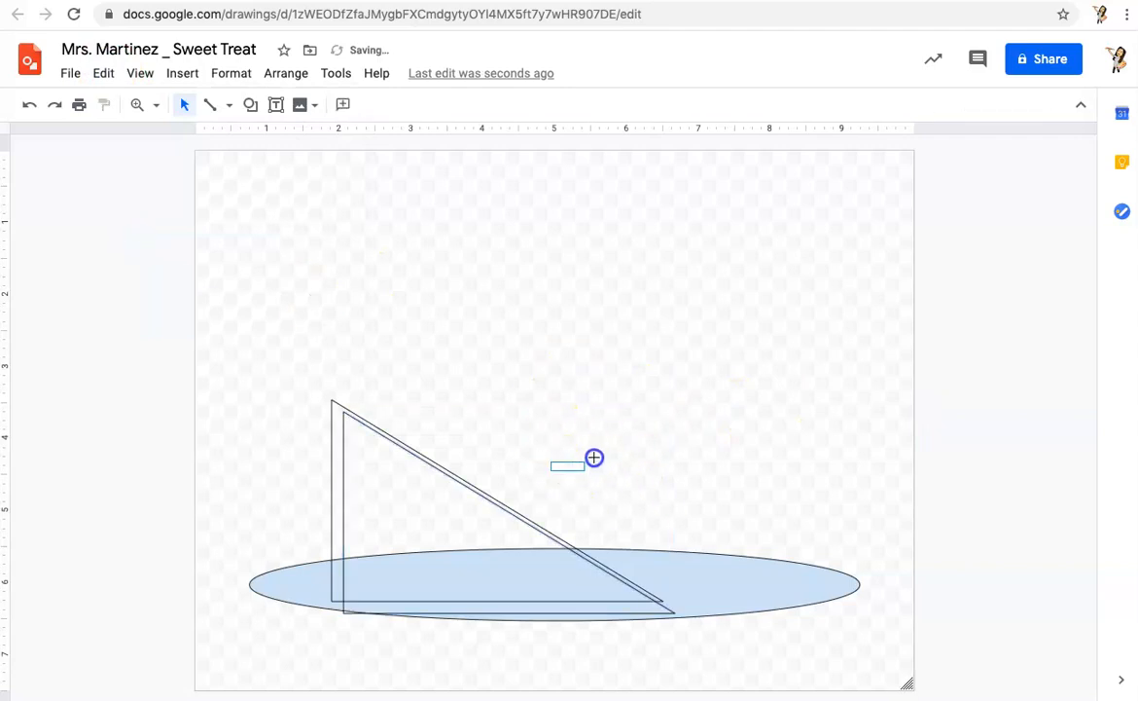
{"action": "left_click", "coordinate": [414, 567]}
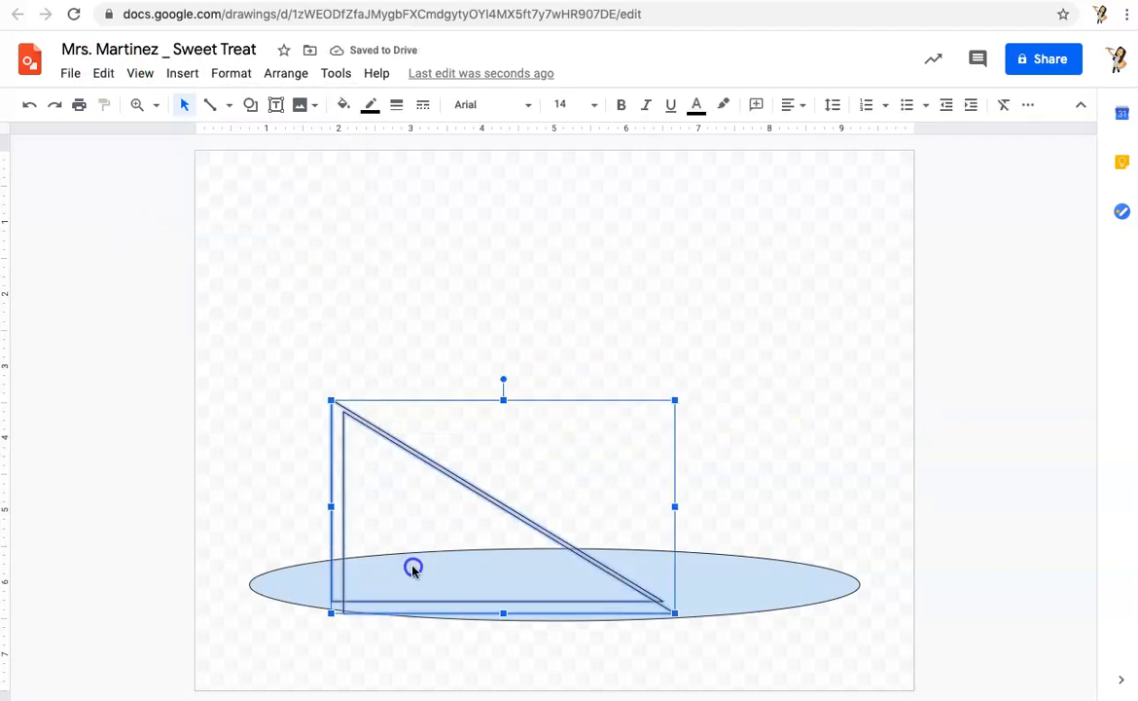
{"action": "left_click", "coordinate": [379, 613]}
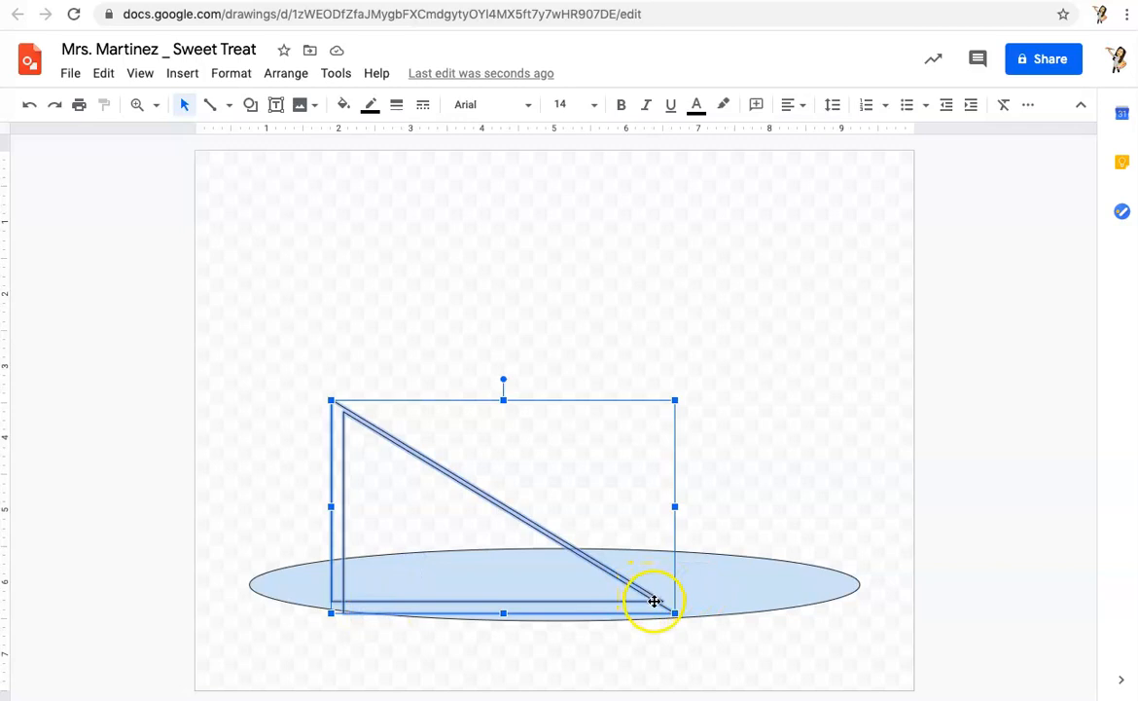
{"action": "left_click_drag", "start_coordinate": [655, 601], "coordinate": [807, 596]}
{"action": "left_click", "coordinate": [653, 579]}
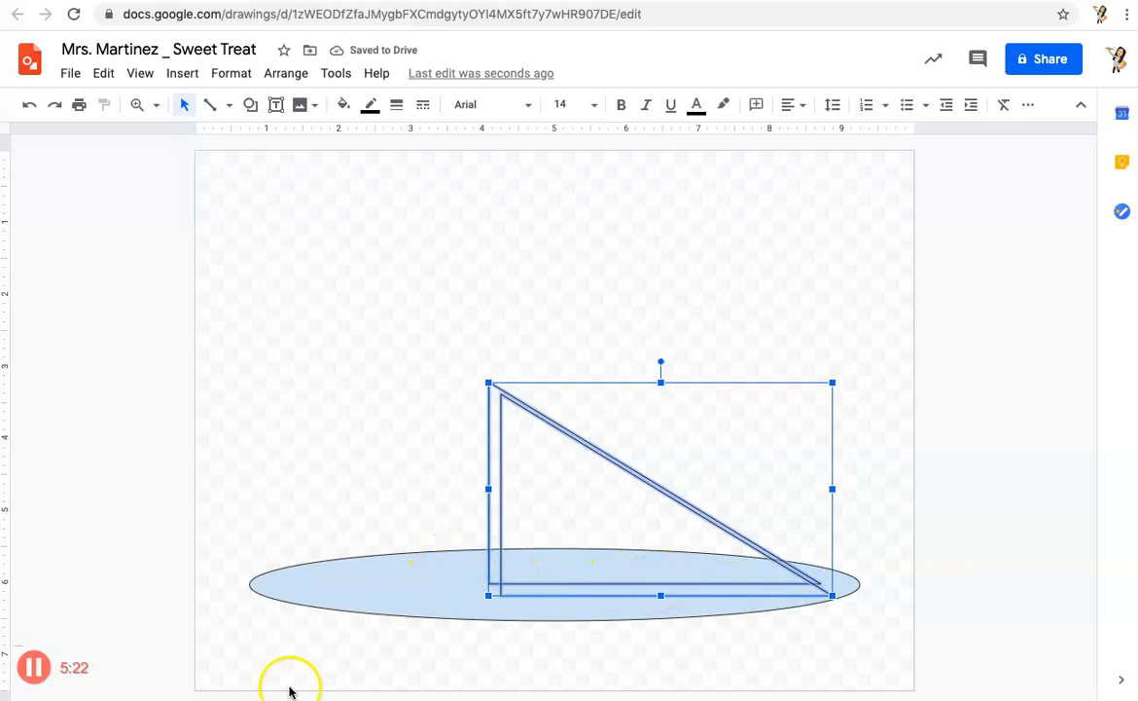
- Move the original triangle alone back over the left part of the ellipse, apart from its copy
{"action": "left_click", "coordinate": [288, 688]}
{"action": "left_click", "coordinate": [488, 567]}
{"action": "left_click_drag", "start_coordinate": [488, 567], "coordinate": [321, 584]}
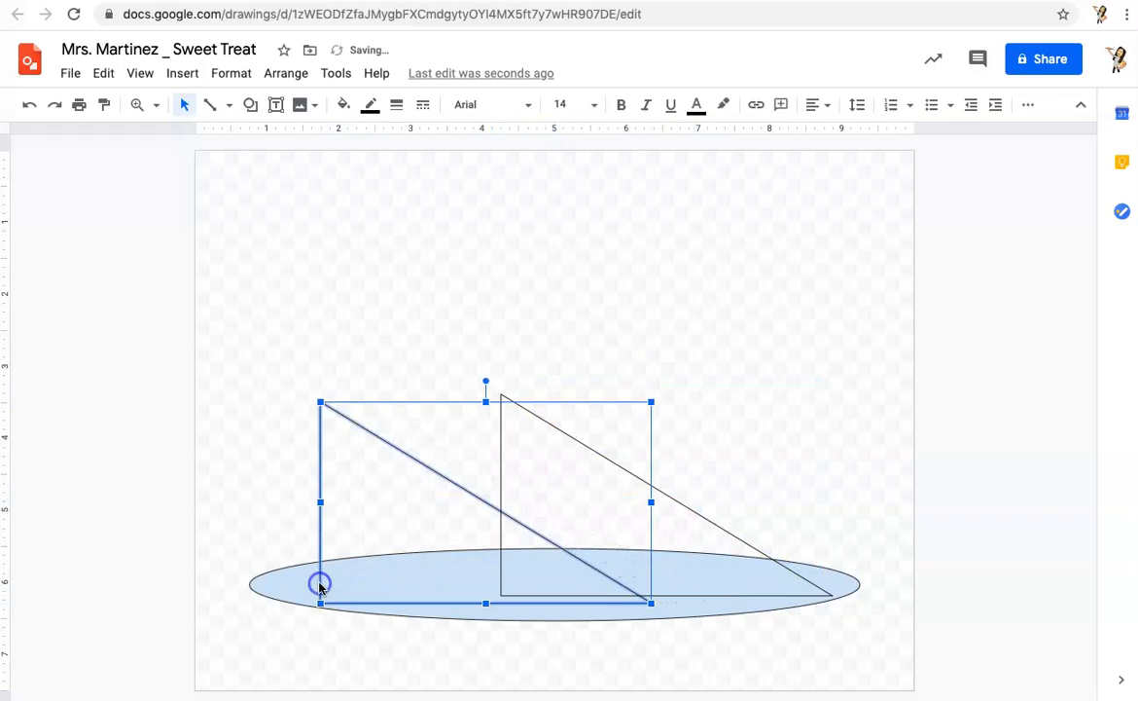
{"action": "left_click", "coordinate": [160, 551]}
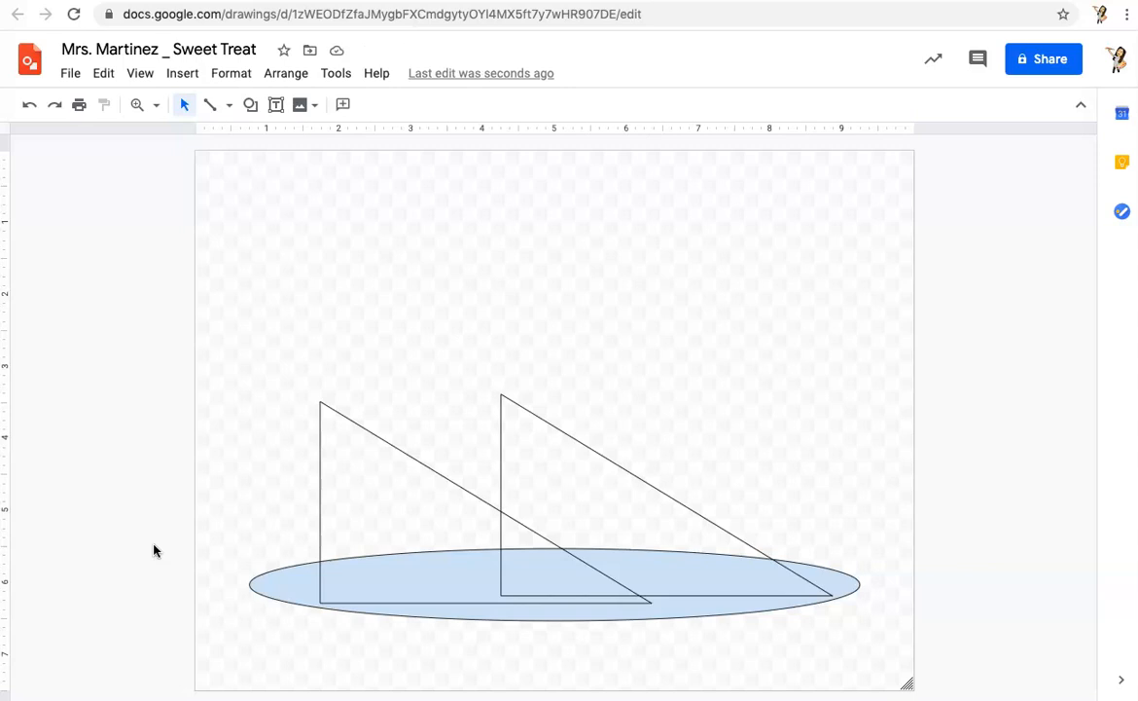
- Draw a closed four-sided polyline shape connecting the top corners and right tips of the two triangles
{"action": "scroll", "coordinate": [460, 301], "scroll_direction": "down", "scroll_amount": 1}
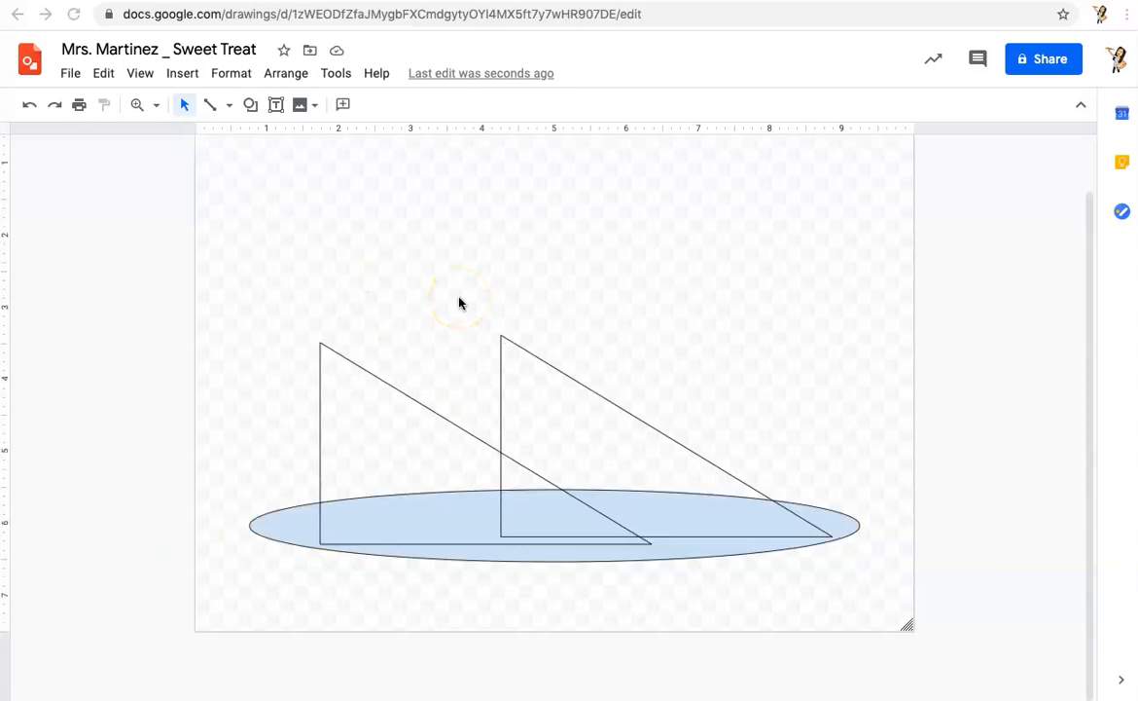
{"action": "left_click", "coordinate": [213, 107]}
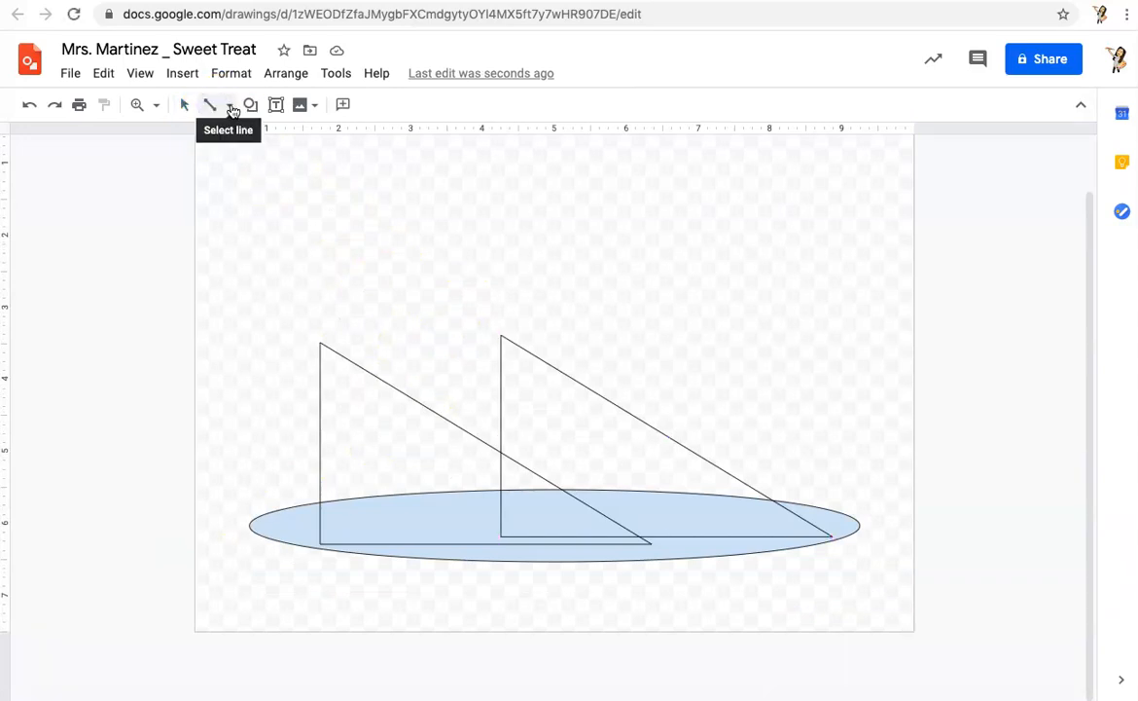
{"action": "left_click", "coordinate": [230, 107]}
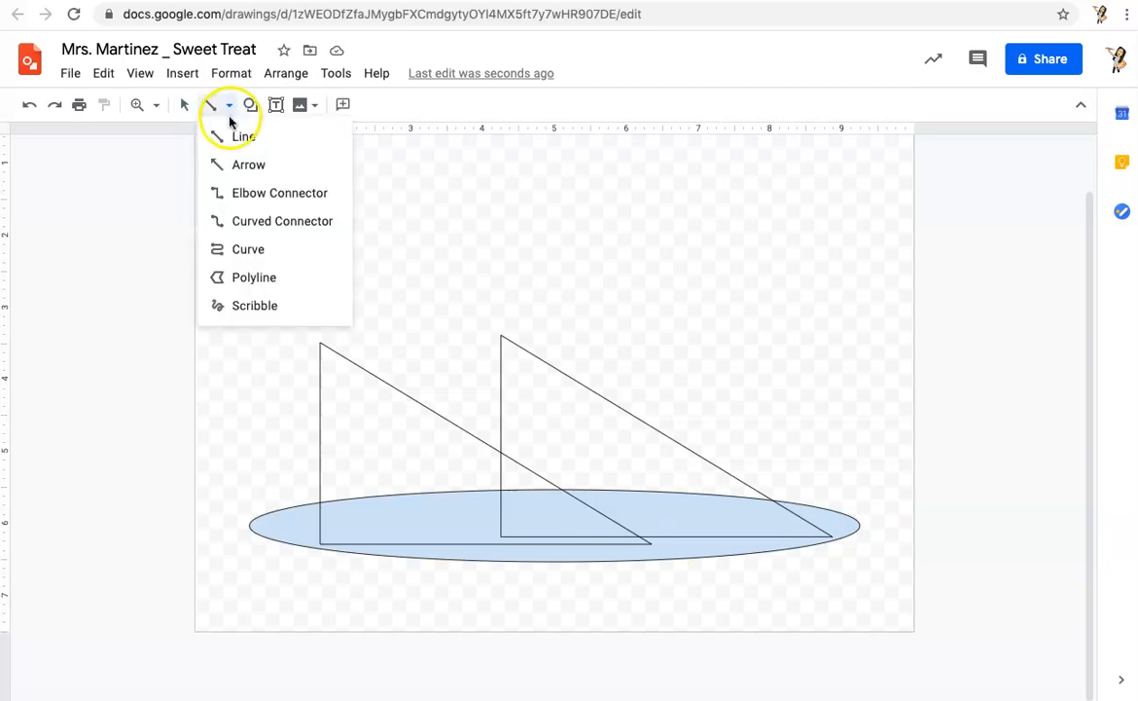
{"action": "left_click", "coordinate": [41, 673]}
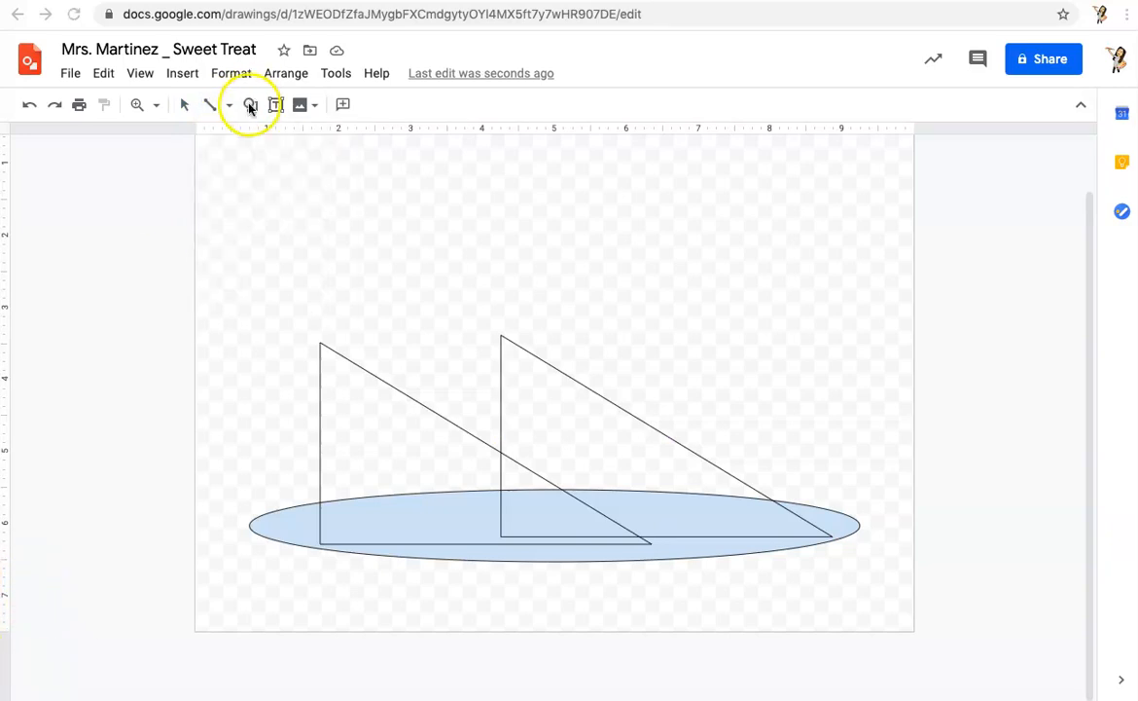
{"action": "left_click", "coordinate": [229, 107]}
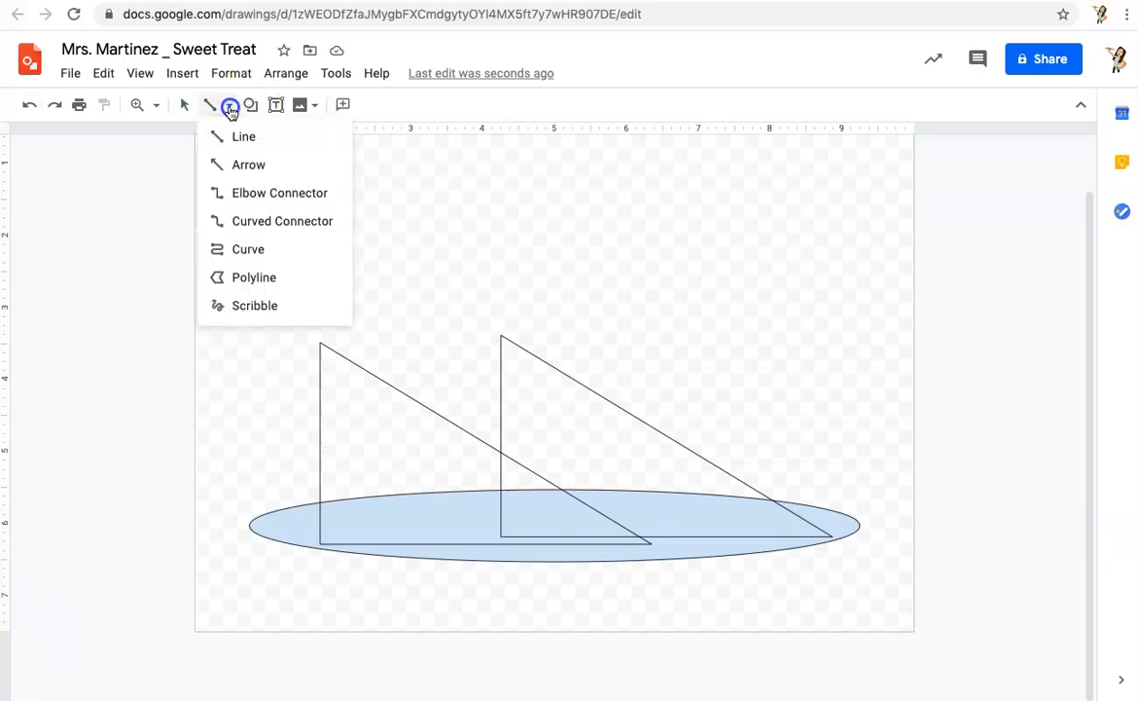
{"action": "left_click", "coordinate": [250, 279]}
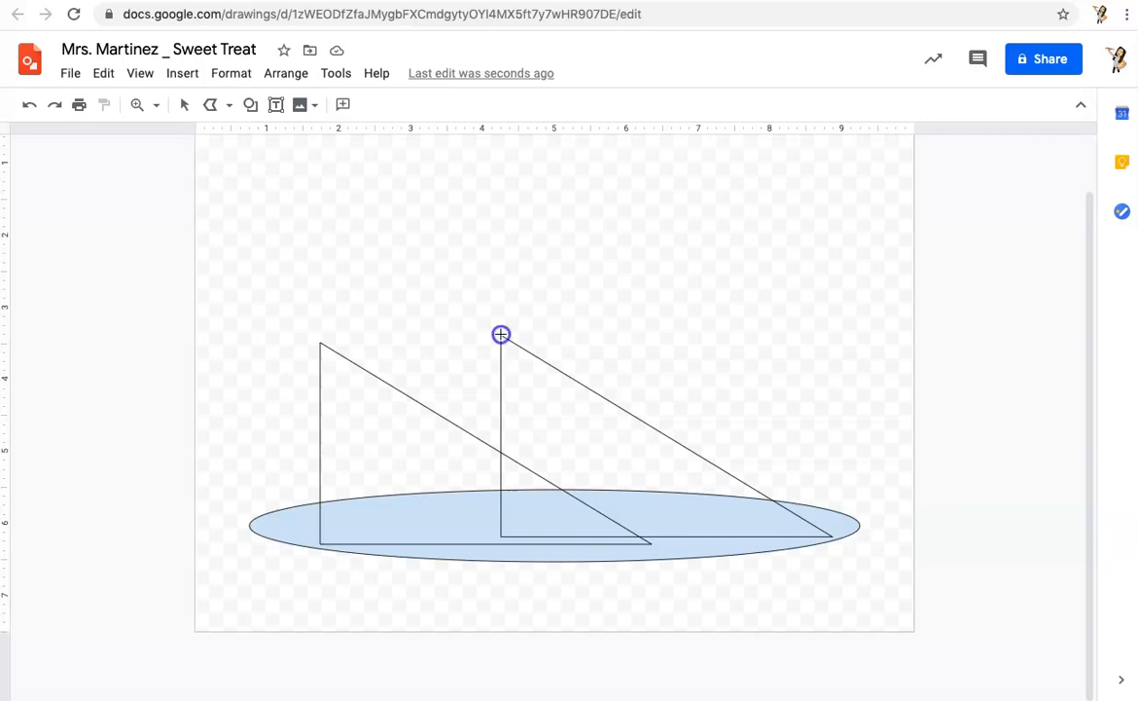
{"action": "left_click", "coordinate": [321, 341]}
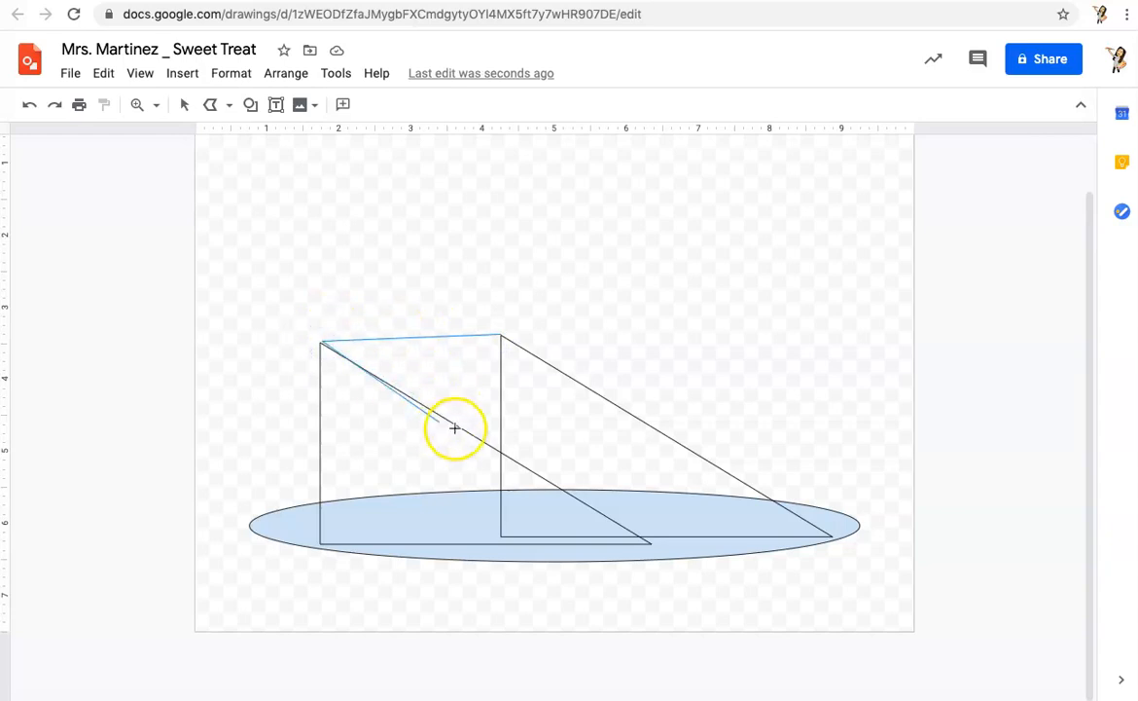
{"action": "left_click", "coordinate": [652, 542]}
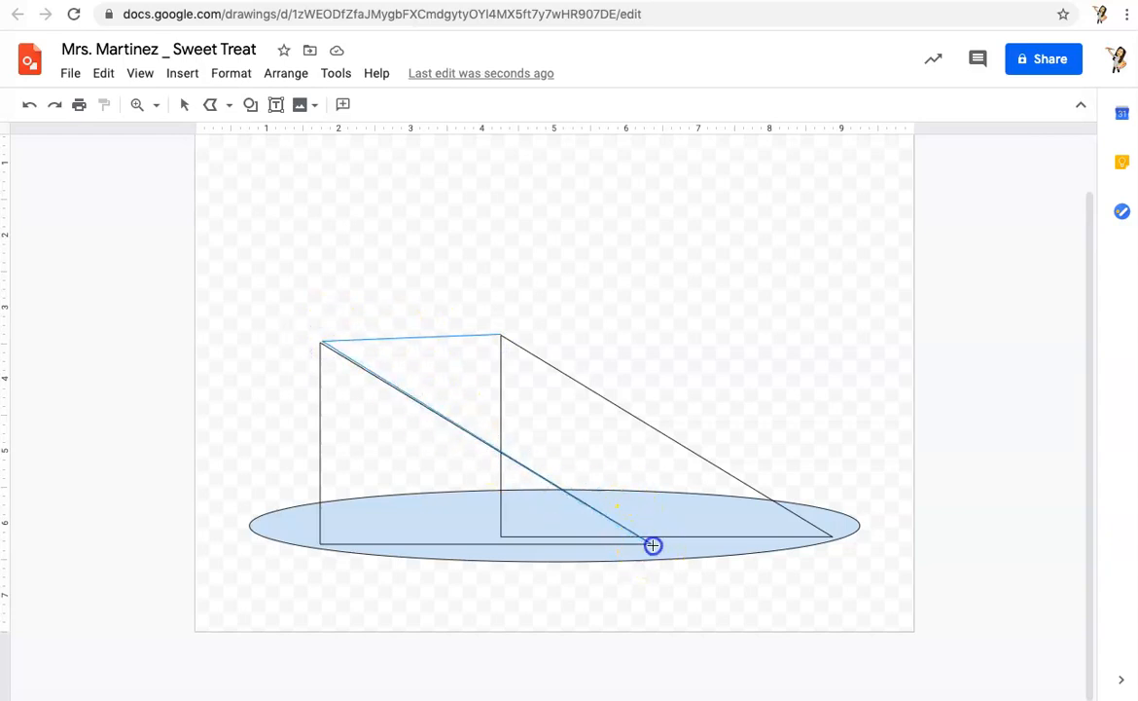
{"action": "left_click", "coordinate": [832, 537]}
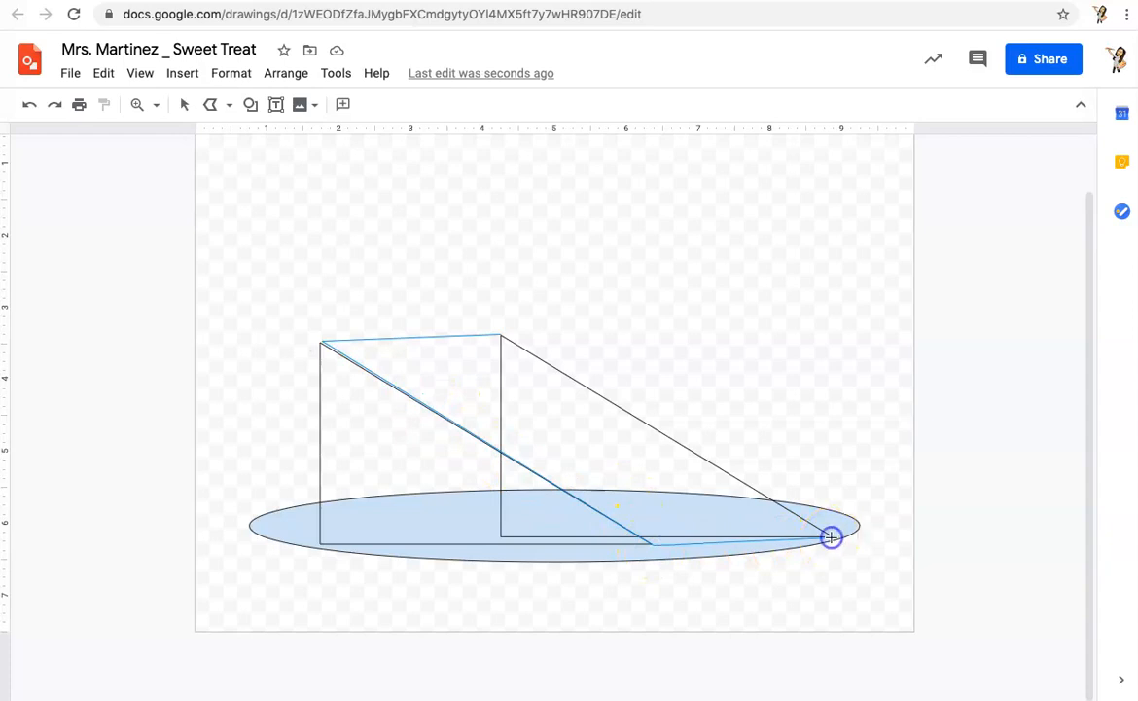
{"action": "left_click", "coordinate": [501, 334]}
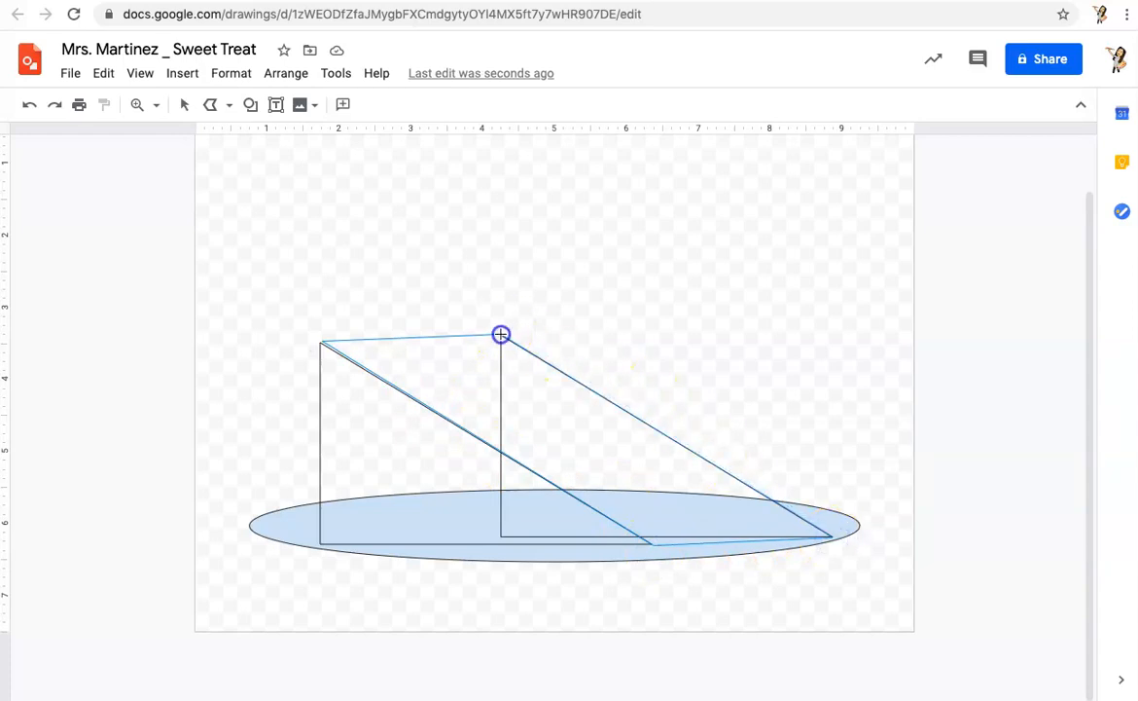
{"action": "left_click", "coordinate": [501, 334]}
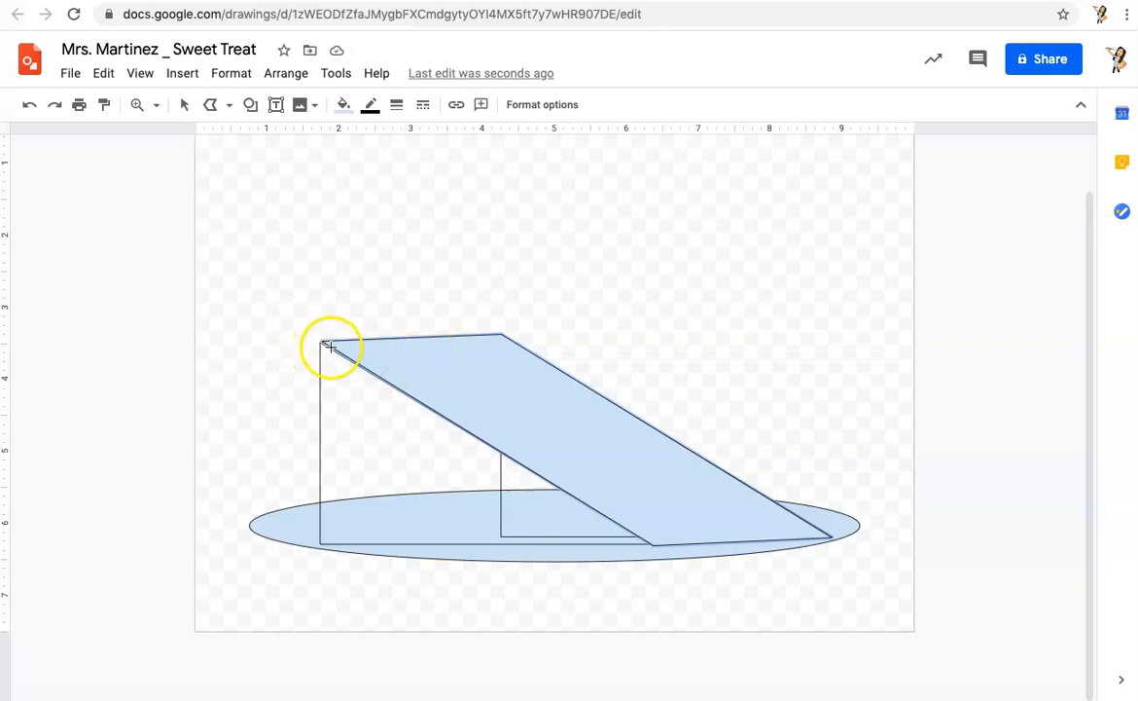
- Nudge the left triangle slightly up and to the right to line it up with the four-sided shape
{"action": "left_click", "coordinate": [184, 104]}
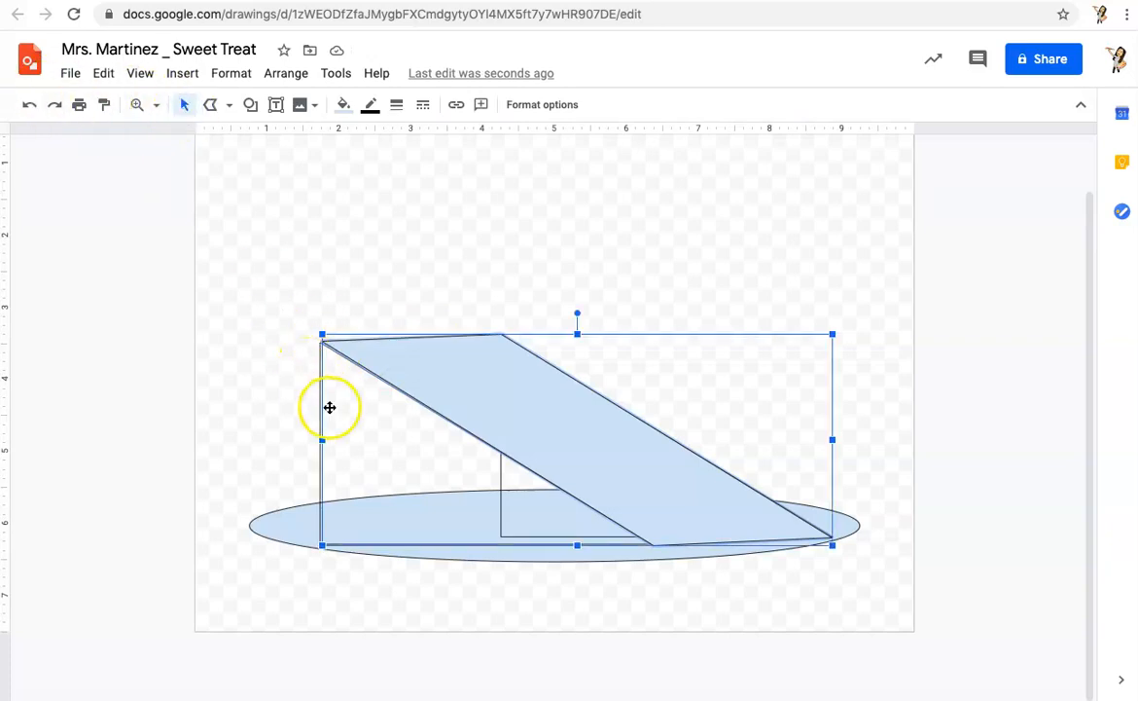
{"action": "left_click", "coordinate": [333, 497]}
{"action": "left_click_drag", "start_coordinate": [334, 505], "coordinate": [340, 499]}
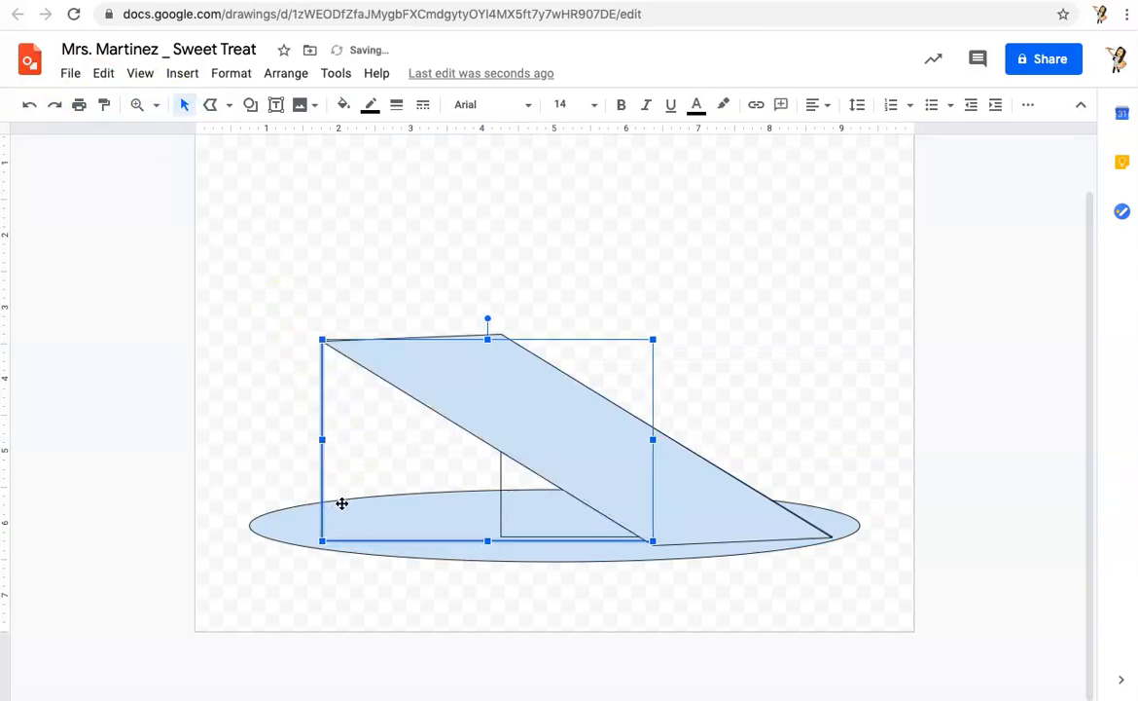
{"action": "left_click", "coordinate": [689, 533]}
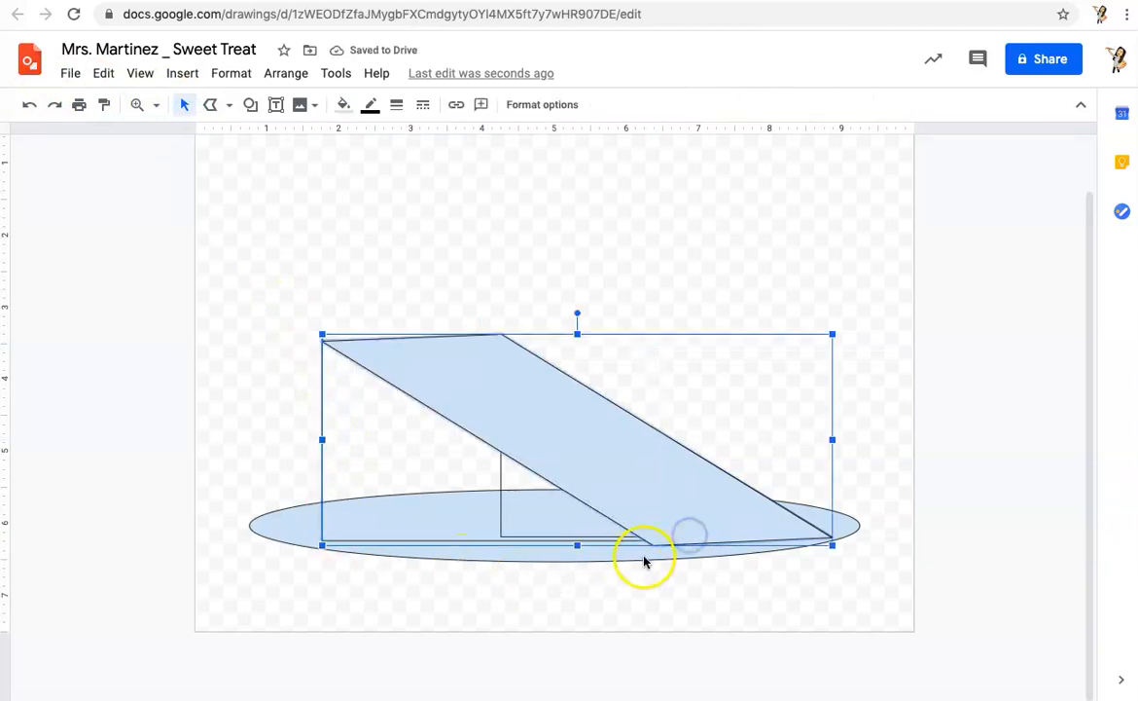
- Fill the ellipse under the triangles with solid black
{"action": "left_click", "coordinate": [565, 552]}
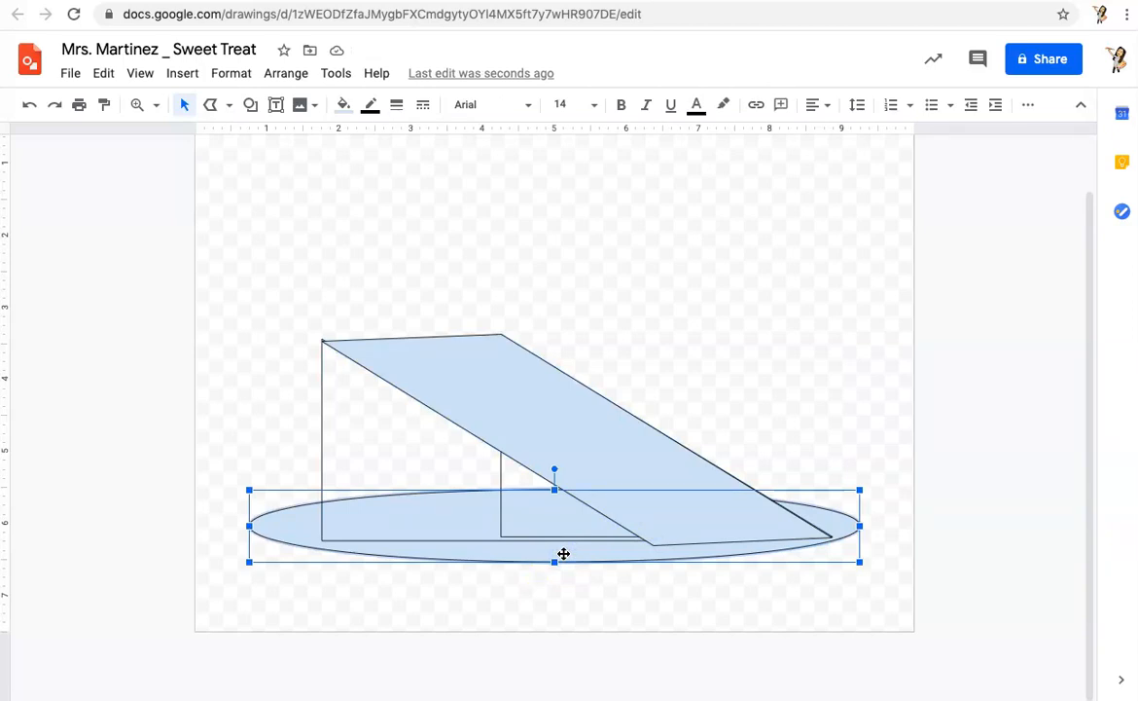
{"action": "left_click", "coordinate": [345, 105]}
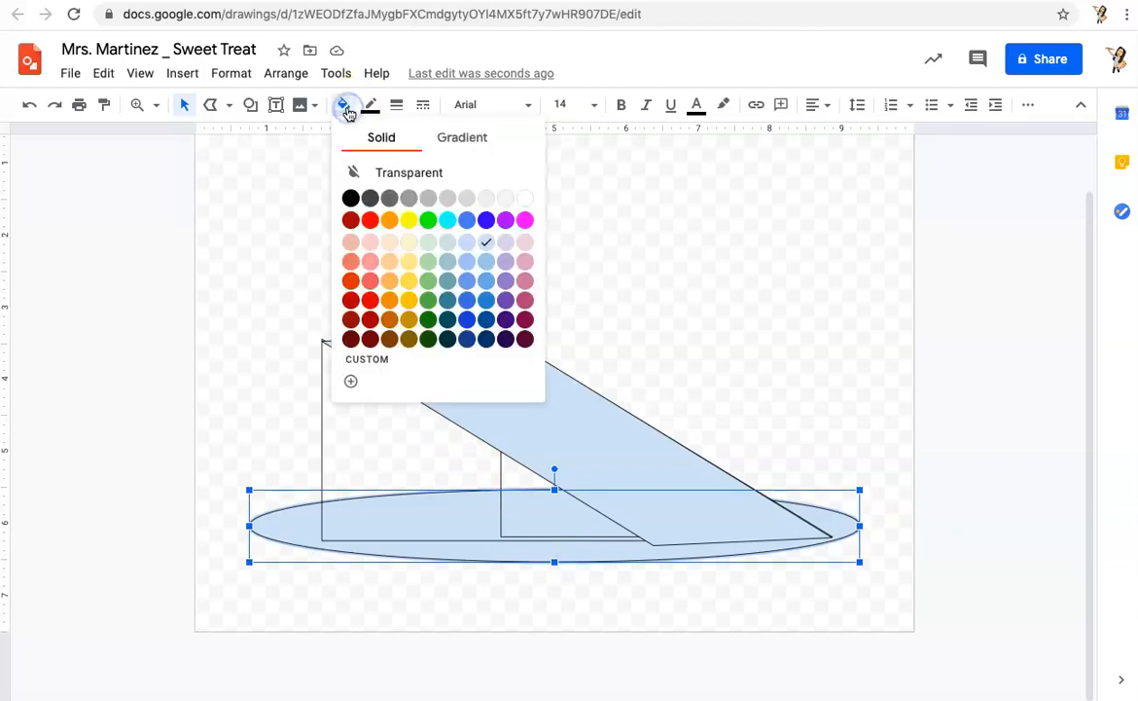
{"action": "left_click", "coordinate": [350, 197]}
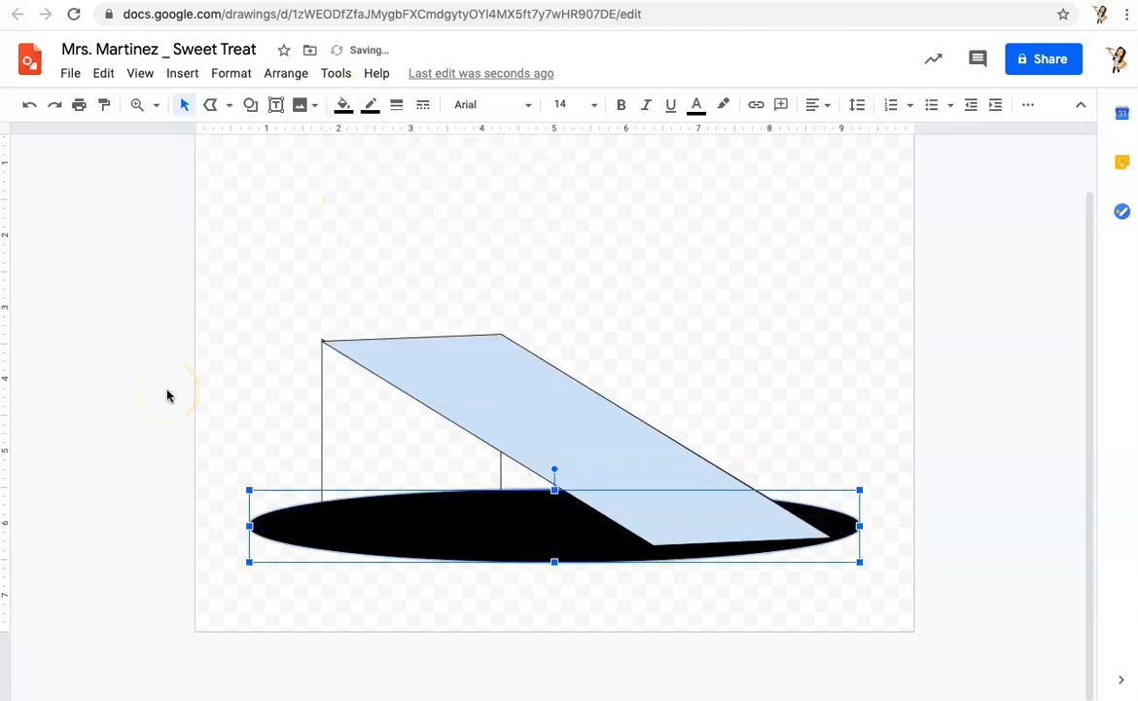
- Fill both triangles with the same light red
{"action": "left_click", "coordinate": [295, 408]}
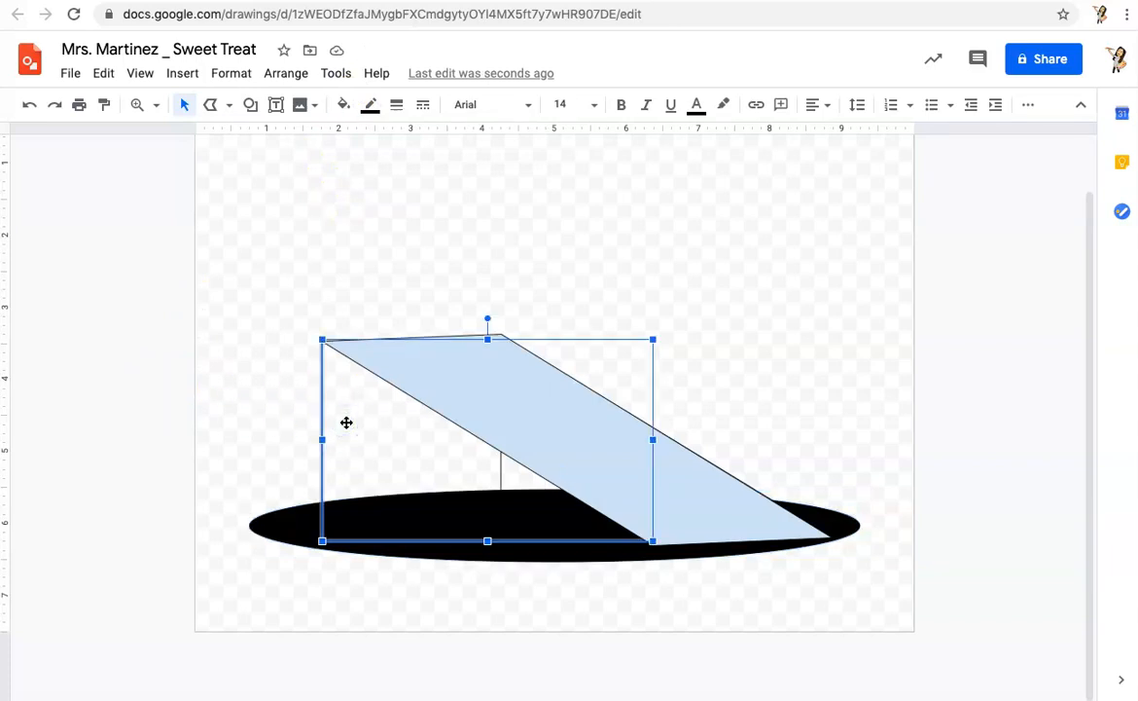
{"action": "left_click", "coordinate": [346, 107]}
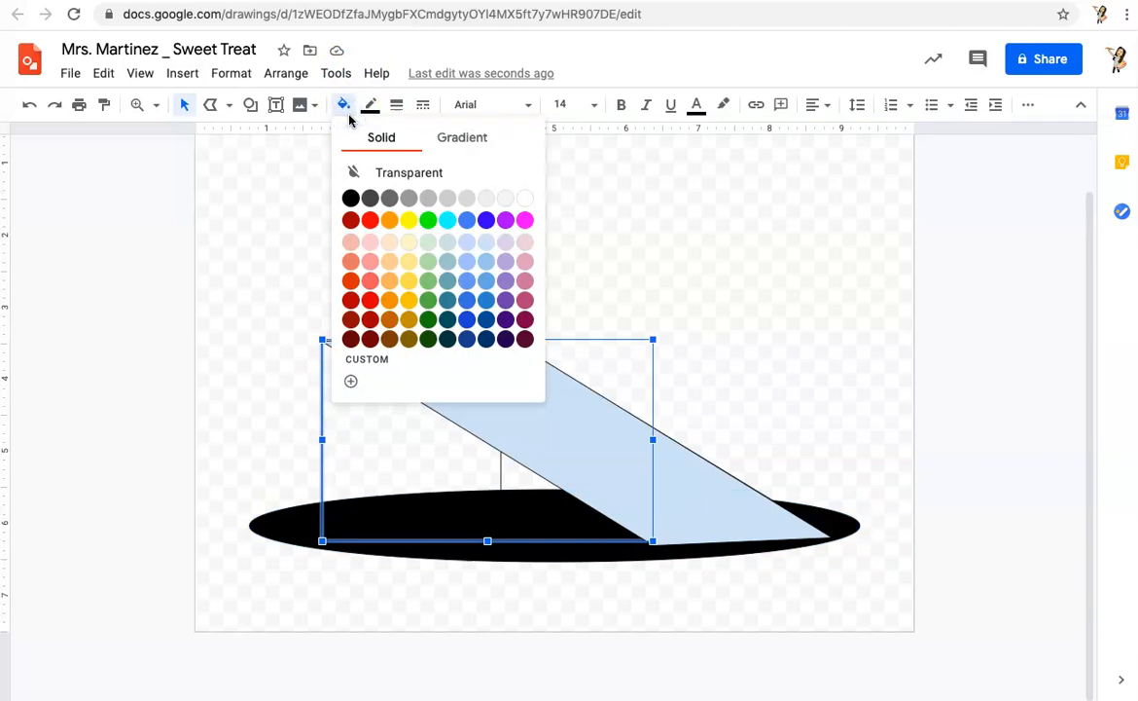
{"action": "left_click", "coordinate": [370, 261]}
{"action": "left_click", "coordinate": [564, 524]}
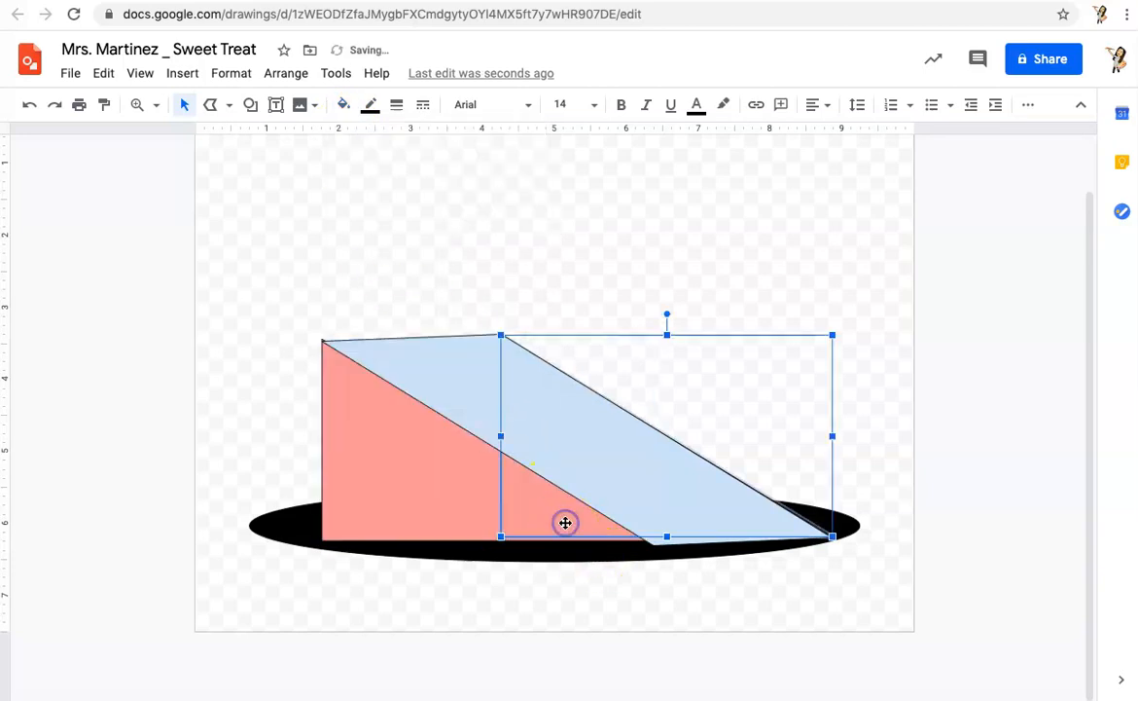
{"action": "left_click", "coordinate": [344, 105]}
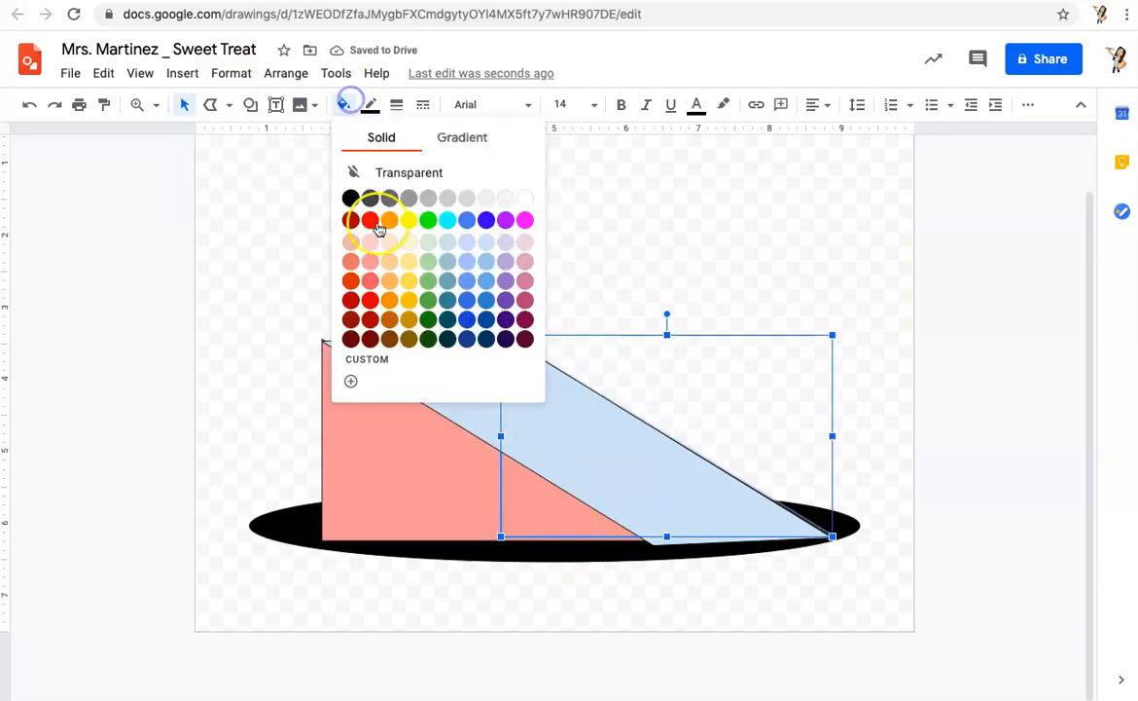
{"action": "left_click", "coordinate": [371, 262]}
- Fill the four-sided shape between the triangles with light yellow
{"action": "left_click", "coordinate": [422, 369]}
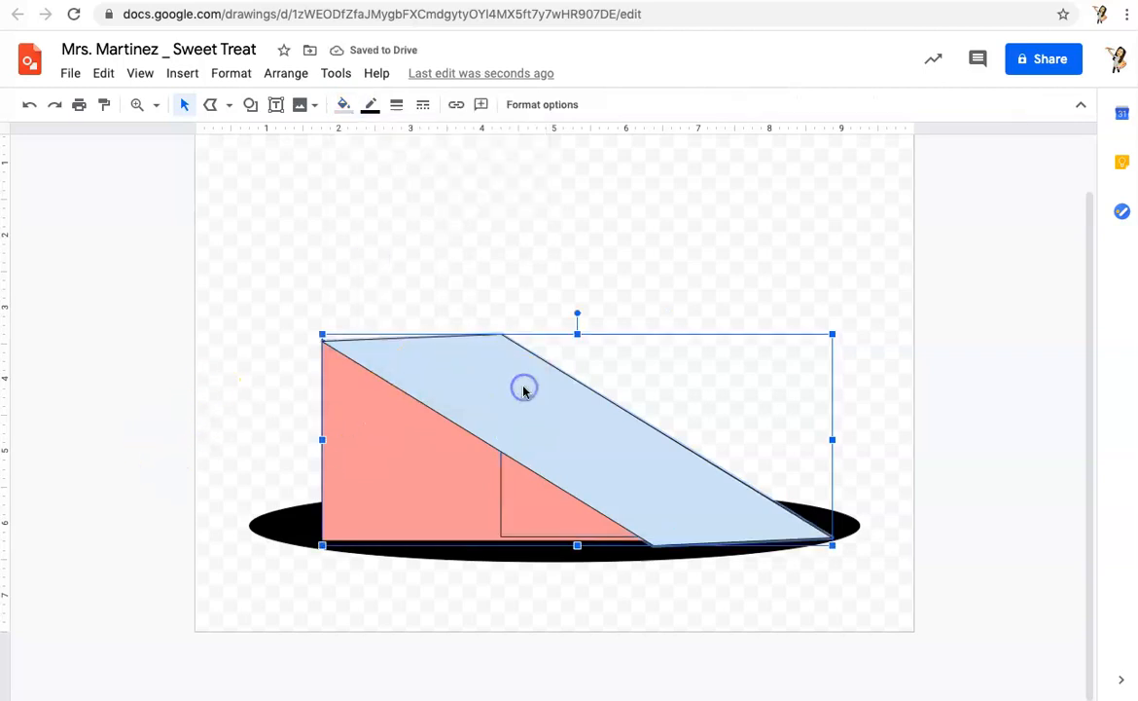
{"action": "left_click", "coordinate": [342, 104]}
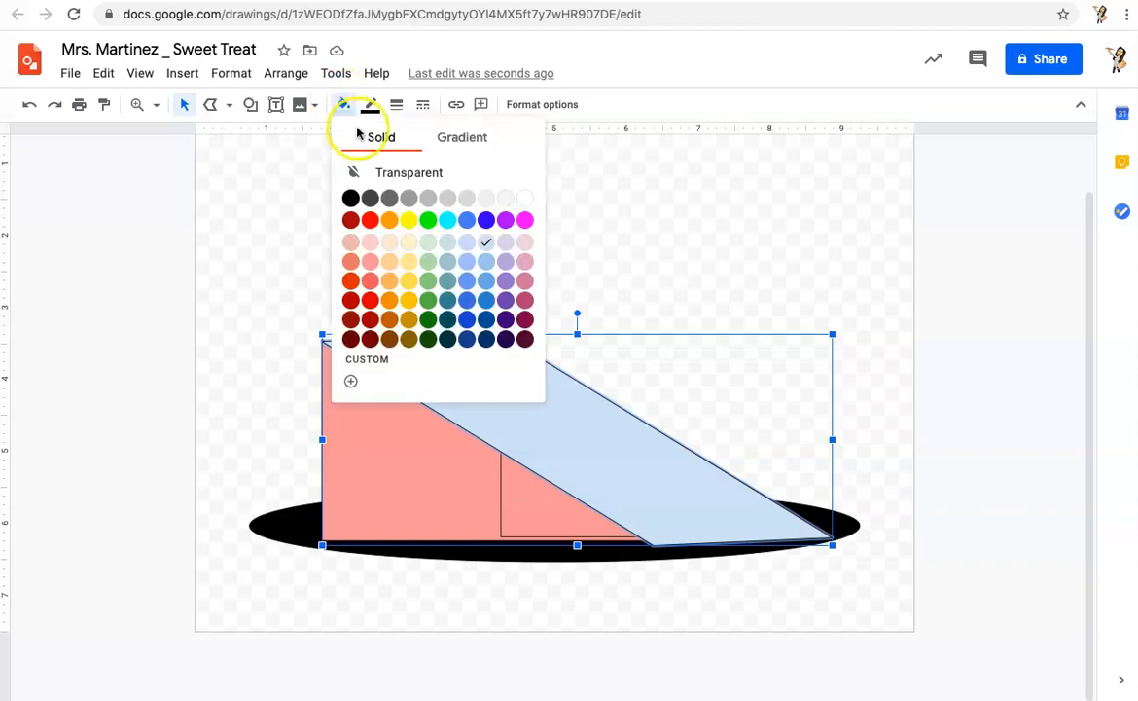
{"action": "left_click", "coordinate": [409, 260]}
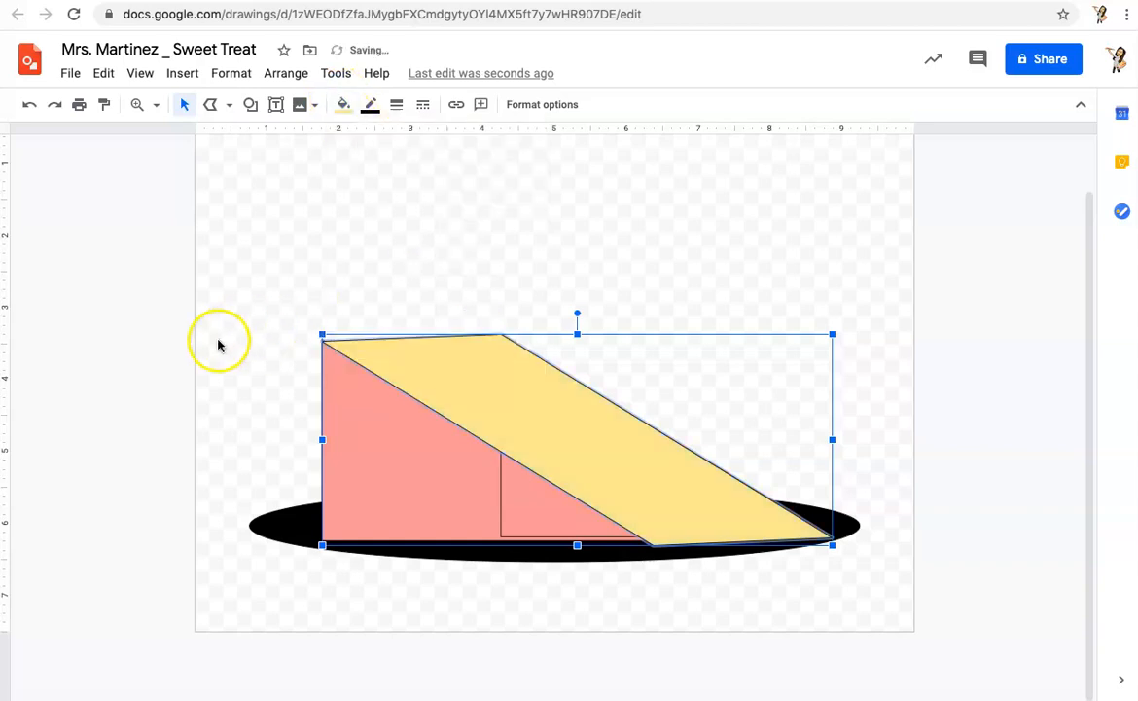
{"action": "left_click", "coordinate": [163, 375]}
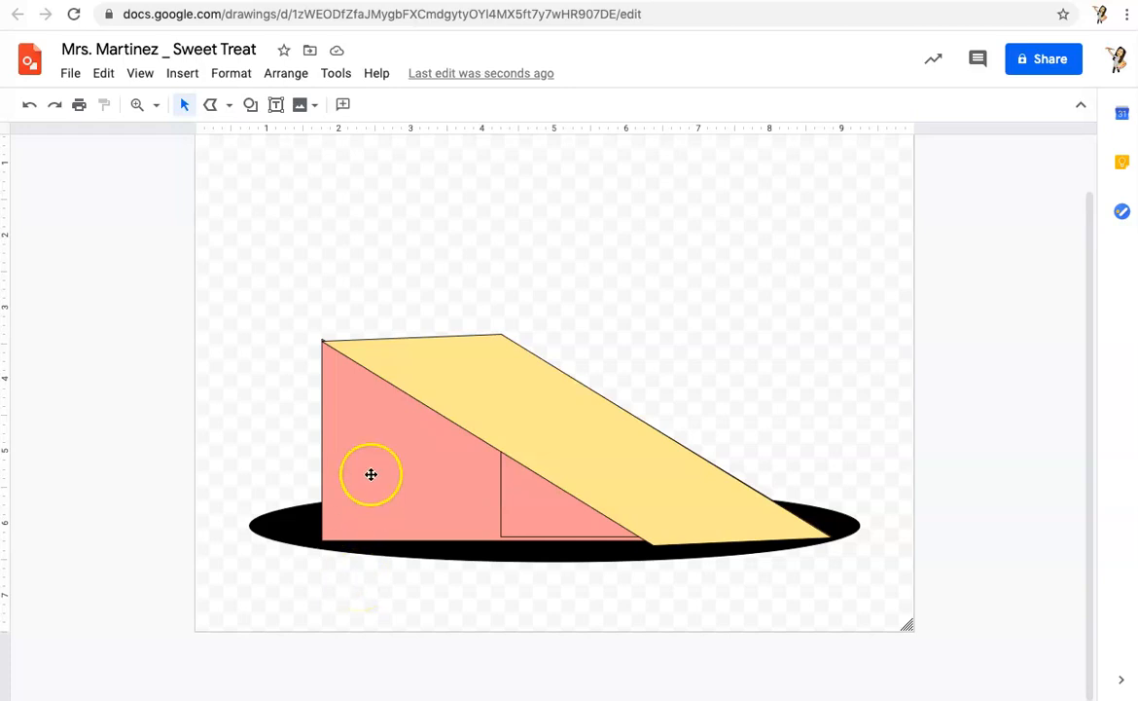
- Nudge the left light red triangle slightly down so its right tip meets the yellow shape's lower corner
{"action": "left_click", "coordinate": [331, 361]}
{"action": "left_click_drag", "start_coordinate": [330, 361], "coordinate": [329, 363]}
{"action": "left_click", "coordinate": [304, 357]}
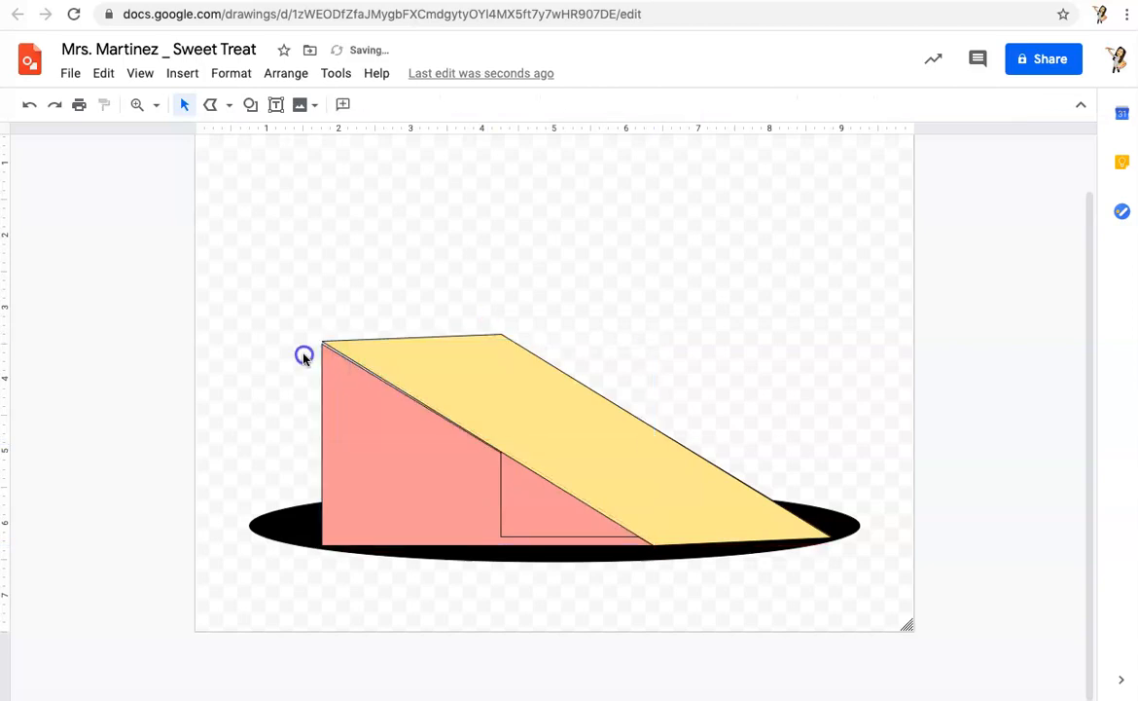
- Enlarge the yellow shape slightly, shift it up, and stretch its left side outward past the front triangle's corner
{"action": "left_click", "coordinate": [331, 340]}
{"action": "left_click_drag", "start_coordinate": [321, 547], "coordinate": [317, 553]}
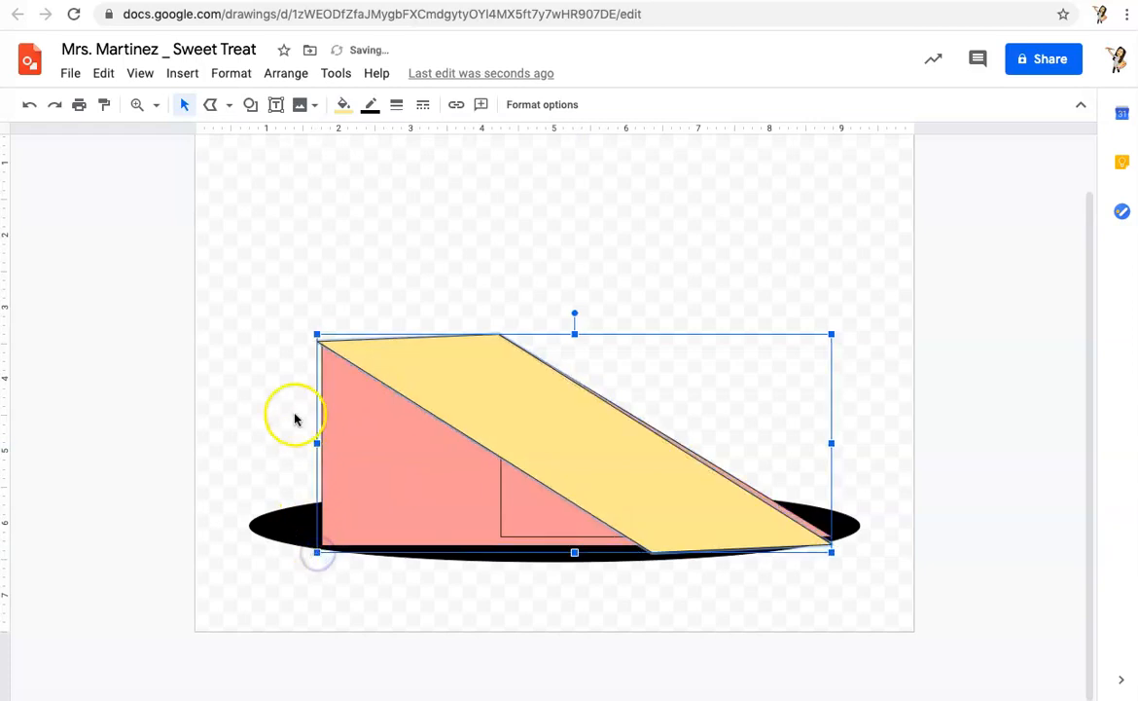
{"action": "left_click_drag", "start_coordinate": [534, 443], "coordinate": [534, 439]}
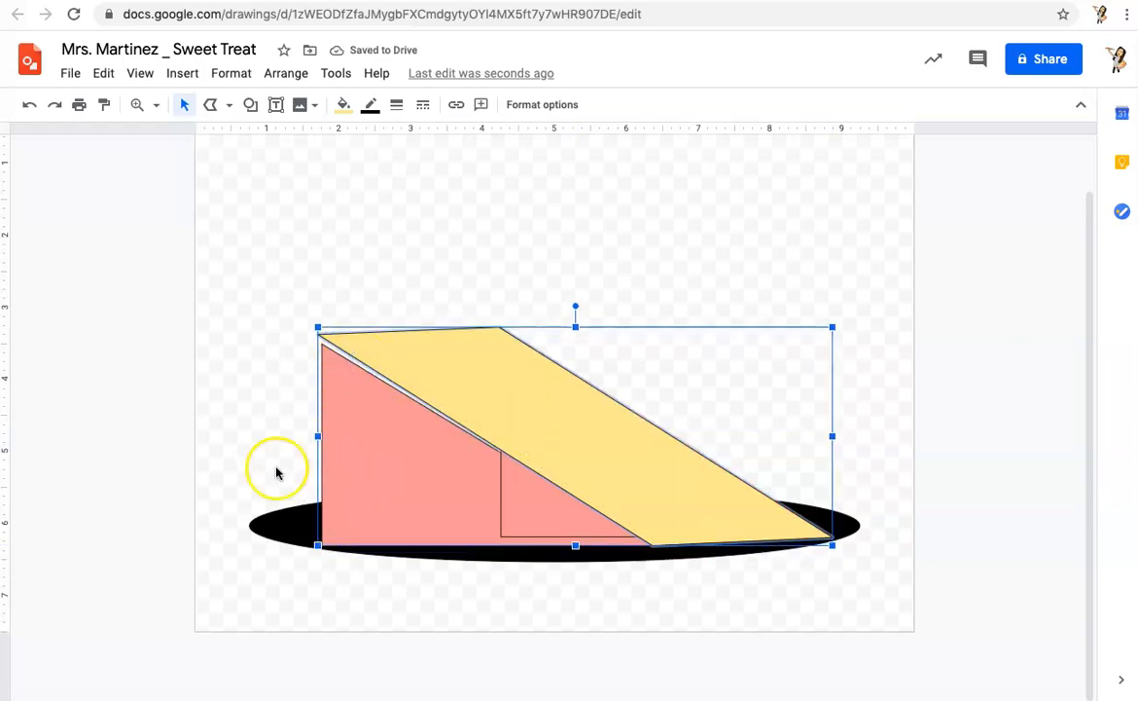
{"action": "left_click_drag", "start_coordinate": [316, 436], "coordinate": [307, 437]}
- Stretch the front light red triangle to the left and upward so its top corner meets the yellow shape's corner
{"action": "left_click", "coordinate": [334, 420]}
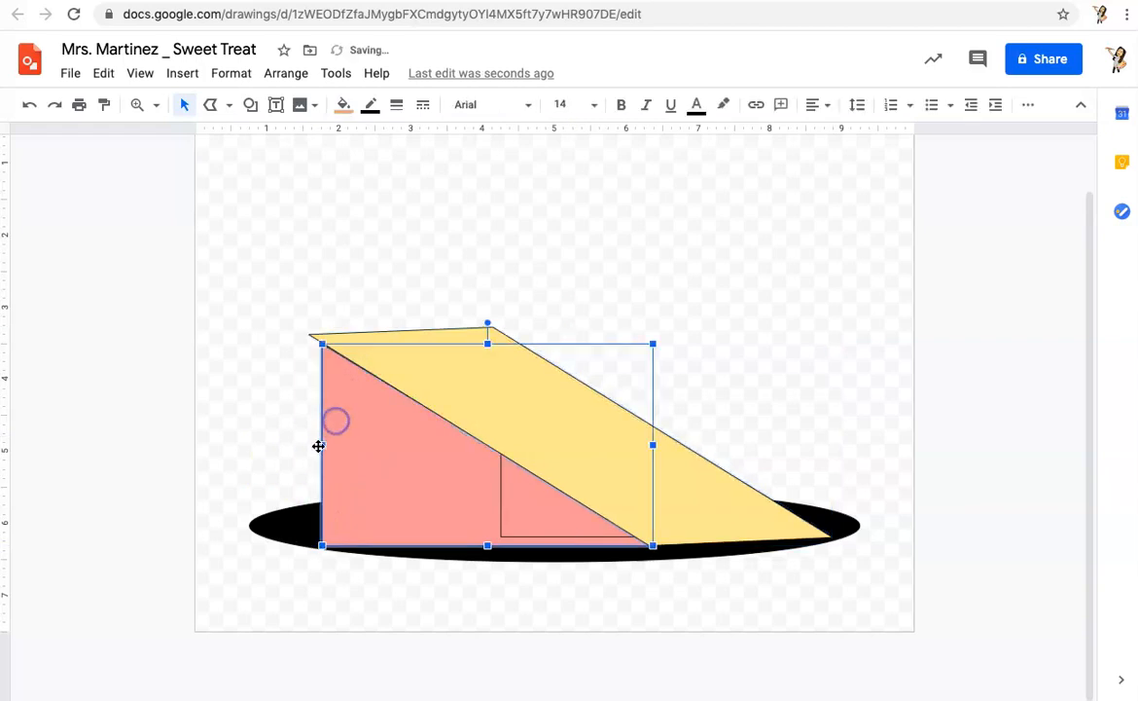
{"action": "left_click_drag", "start_coordinate": [322, 445], "coordinate": [307, 445]}
{"action": "left_click_drag", "start_coordinate": [481, 343], "coordinate": [481, 336]}
{"action": "left_click", "coordinate": [222, 463]}
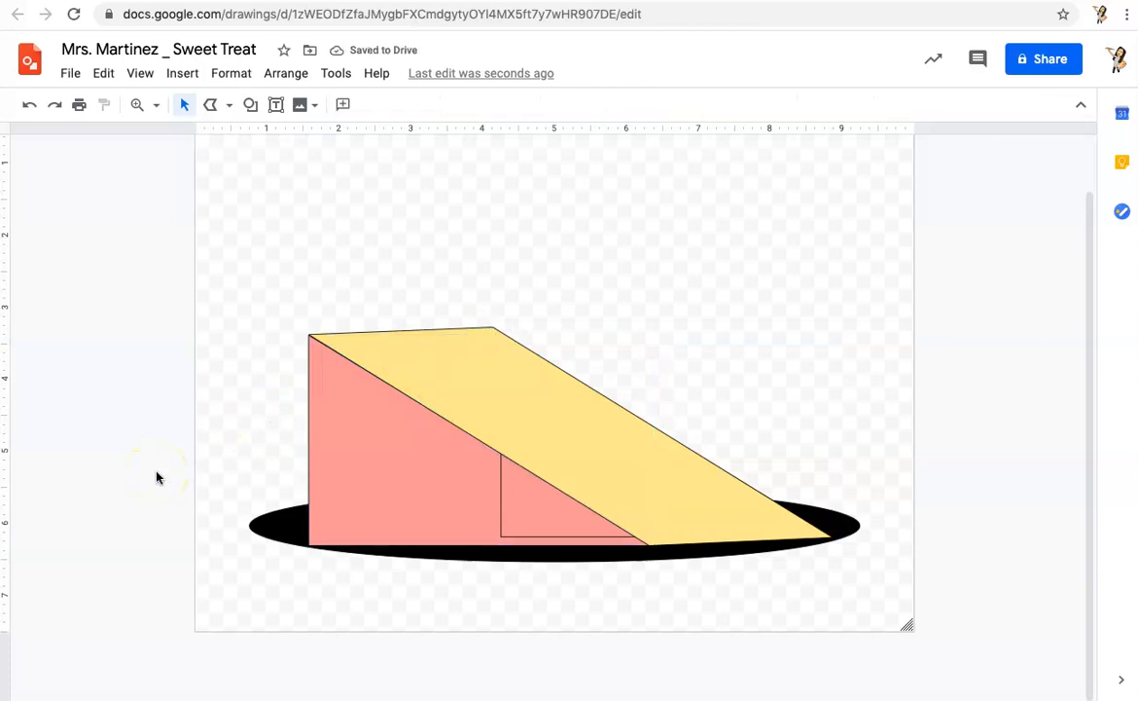
- Enlarge the black ellipse on all sides to about 9.6 in wide and 1.6 in tall around the wedge
{"action": "left_click", "coordinate": [266, 526]}
{"action": "left_click_drag", "start_coordinate": [249, 564], "coordinate": [226, 571]}
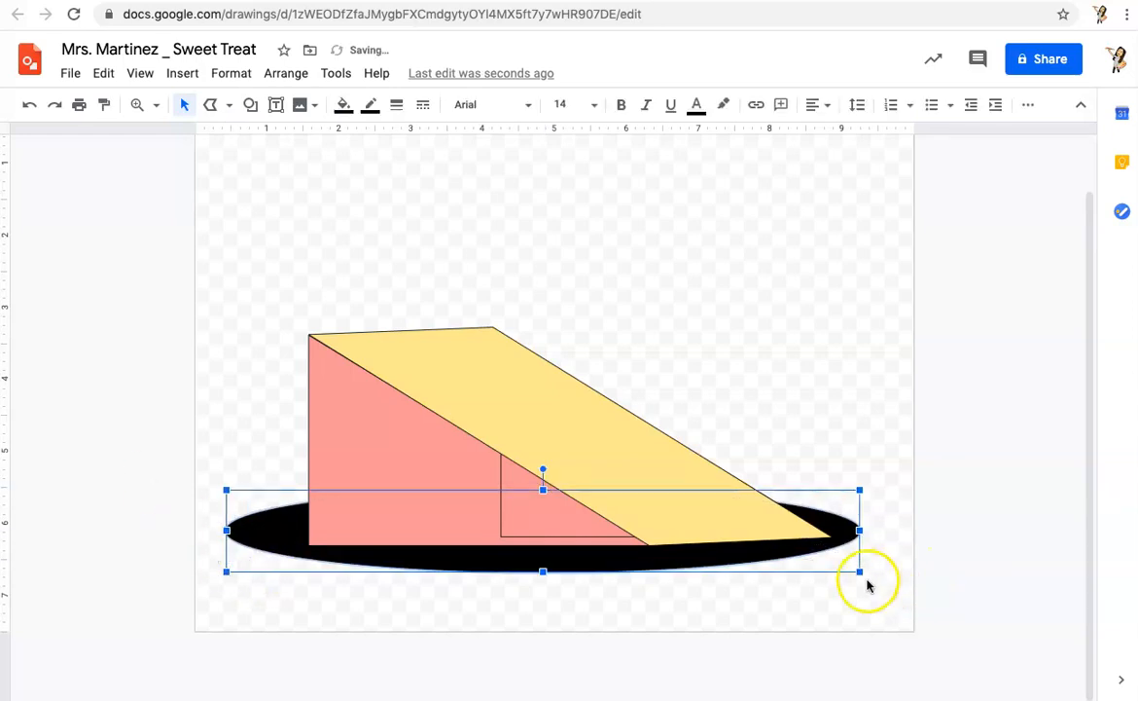
{"action": "left_click_drag", "start_coordinate": [860, 571], "coordinate": [902, 579]}
{"action": "left_click_drag", "start_coordinate": [904, 490], "coordinate": [905, 471]}
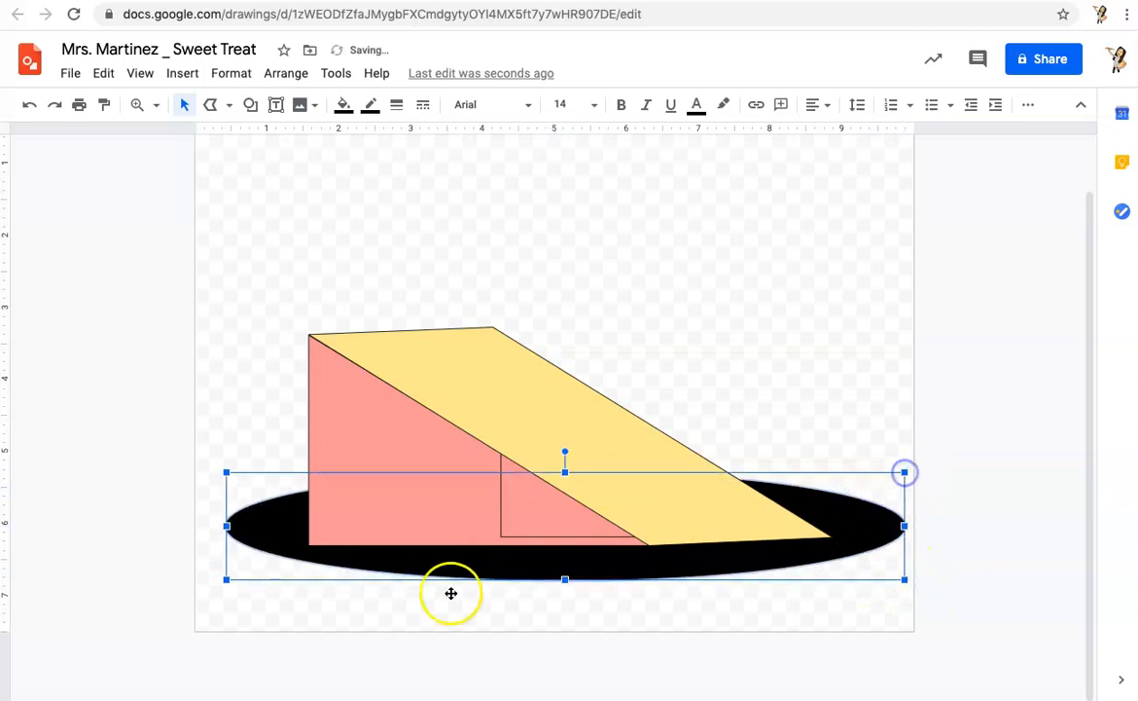
{"action": "left_click_drag", "start_coordinate": [226, 580], "coordinate": [212, 585]}
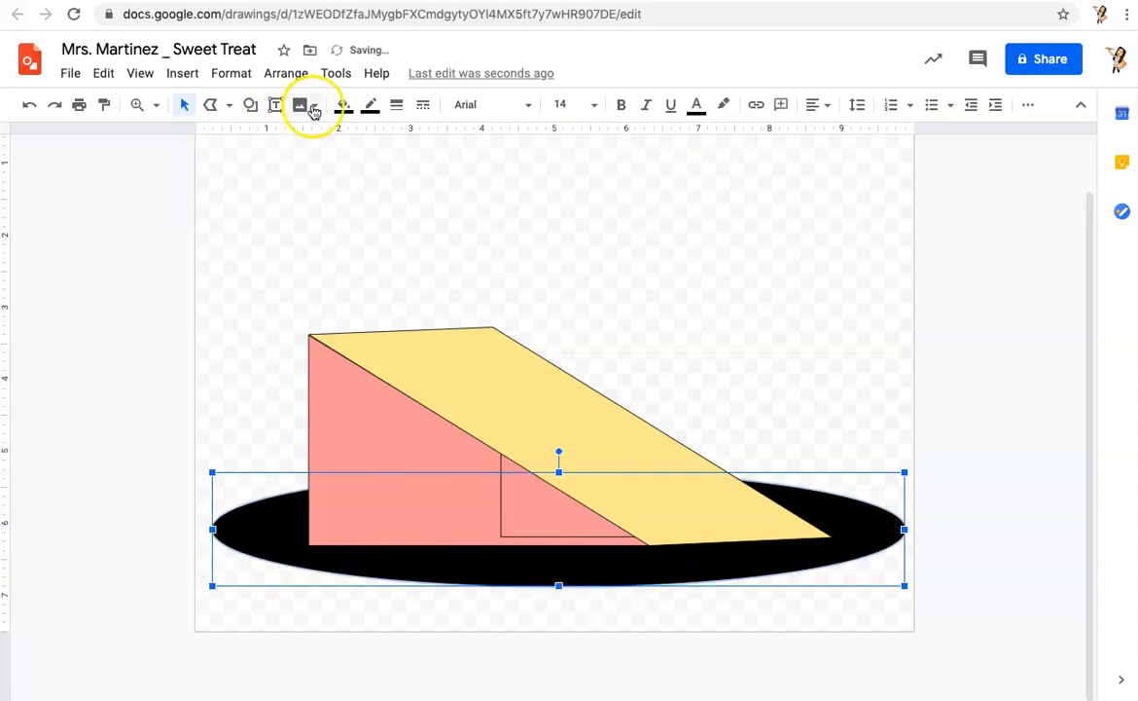
- Fill the black plate ellipse with light blue
{"action": "left_click", "coordinate": [345, 107]}
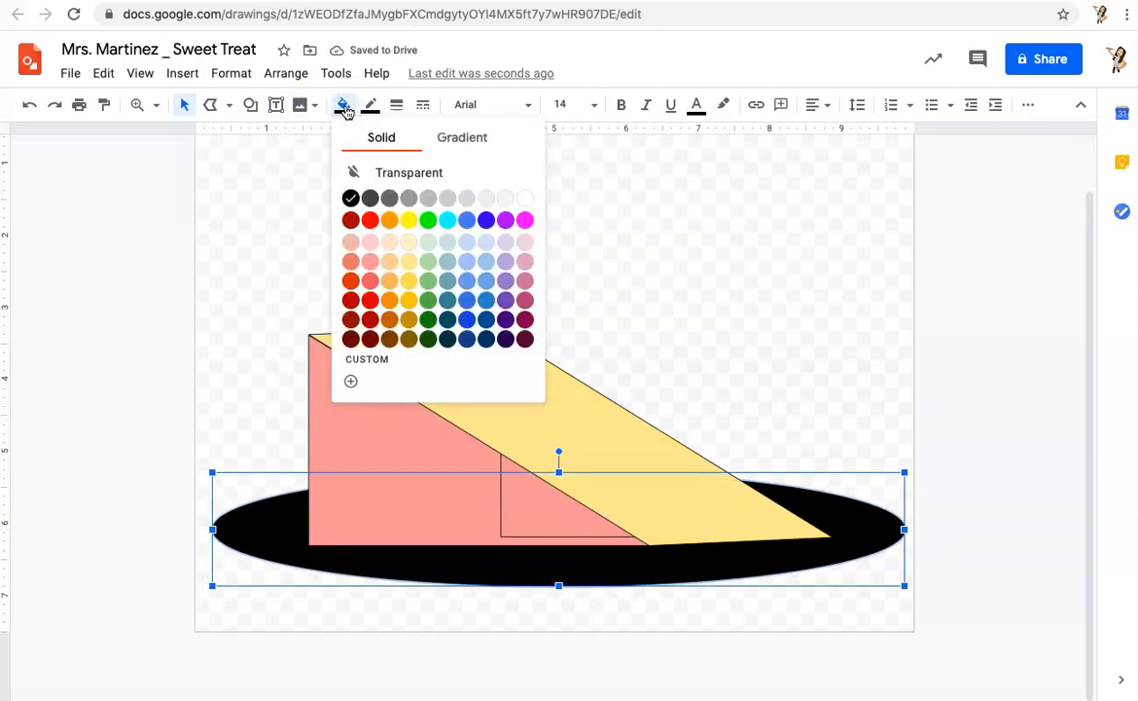
{"action": "left_click", "coordinate": [465, 231]}
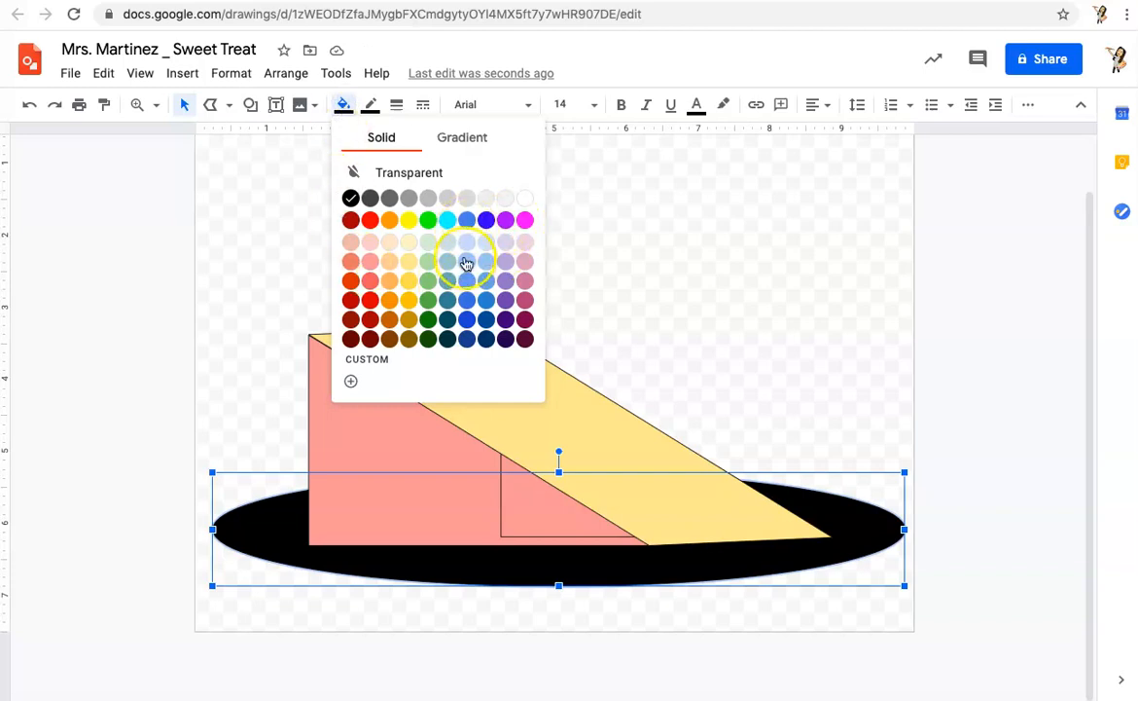
{"action": "left_click", "coordinate": [466, 259]}
{"action": "left_click", "coordinate": [102, 467]}
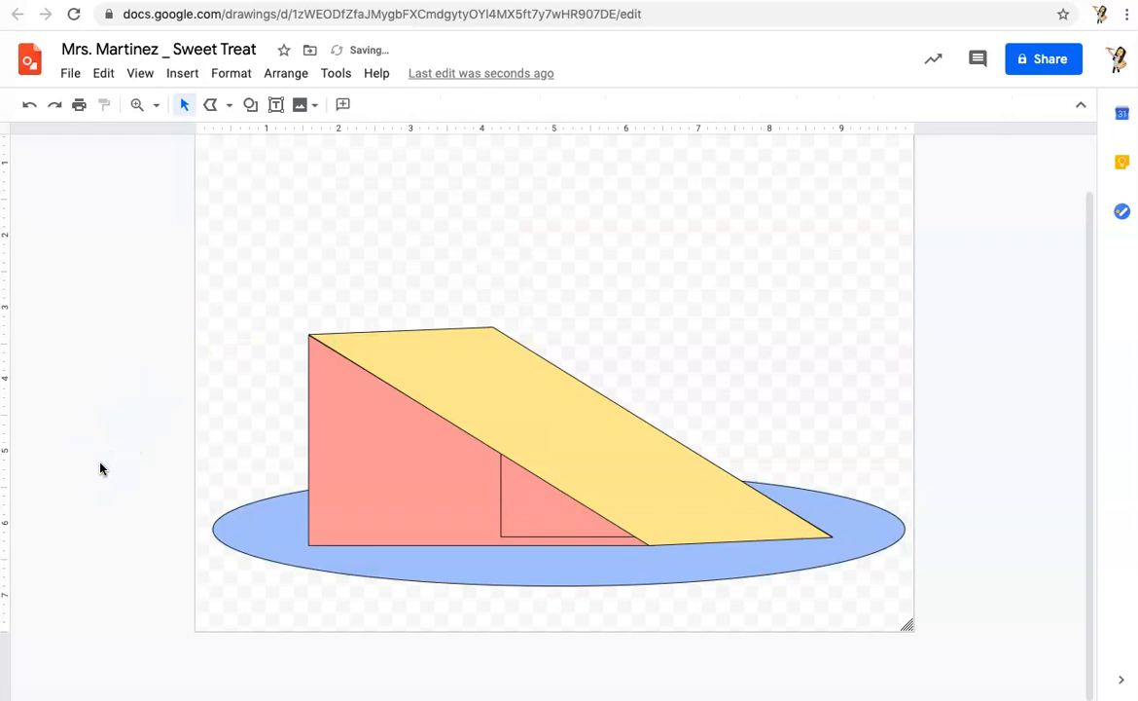
{"action": "left_click", "coordinate": [487, 552]}
{"action": "left_click", "coordinate": [250, 105]}
{"action": "mouse_move", "coordinate": [263, 206]}
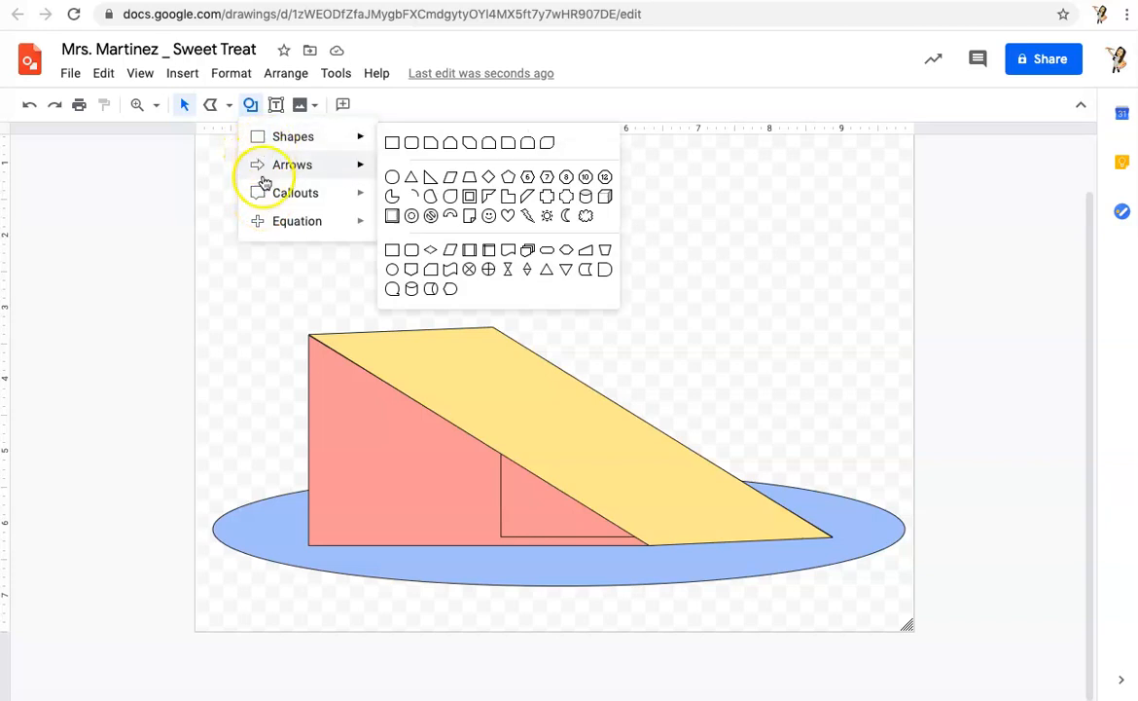
{"action": "left_click", "coordinate": [216, 107]}
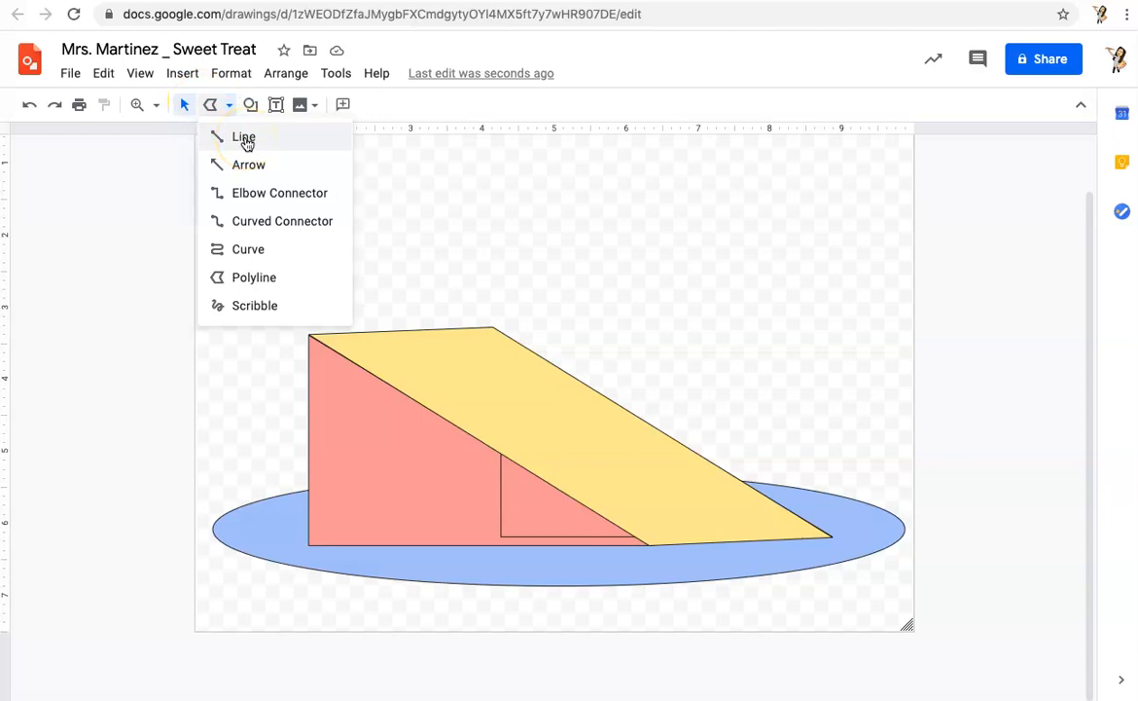
{"action": "left_click", "coordinate": [244, 140]}
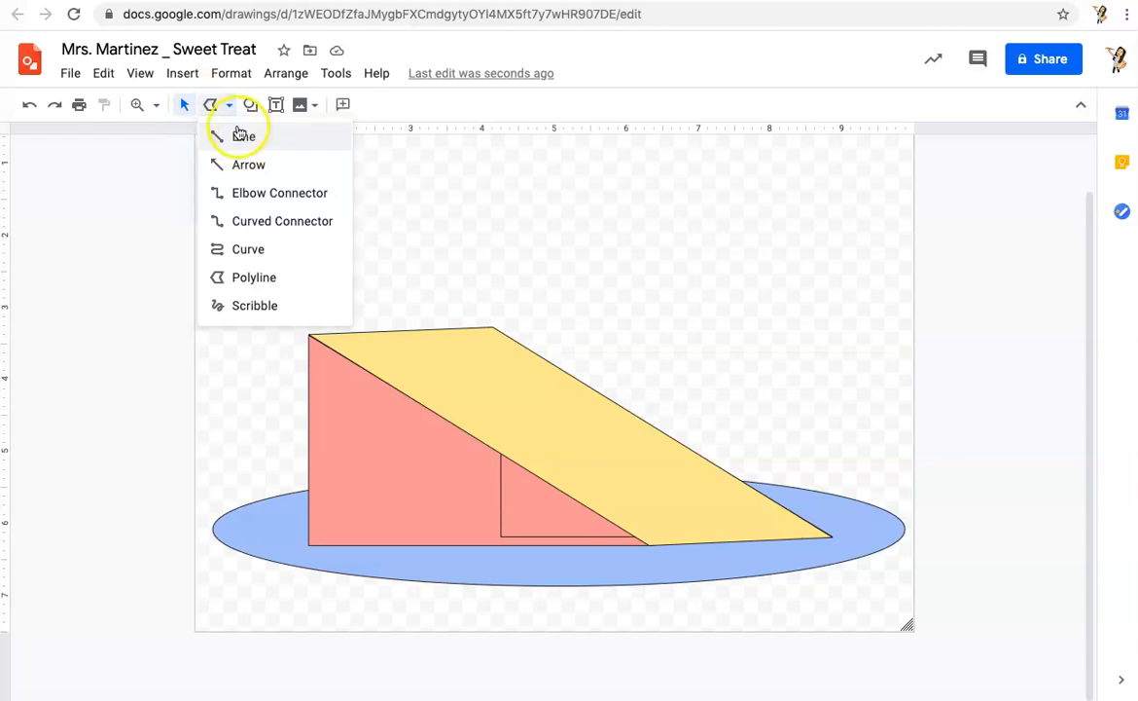
{"action": "left_click", "coordinate": [142, 241]}
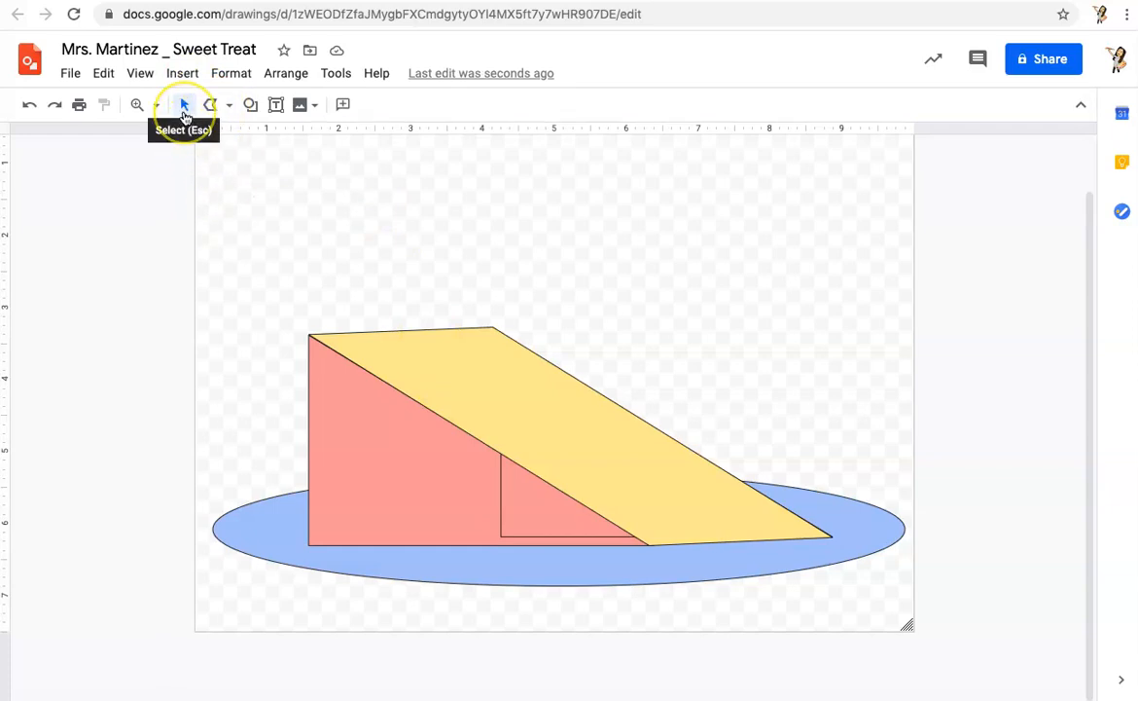
- Select all the cake and plate shapes together and make their borders transparent
{"action": "left_click_drag", "start_coordinate": [201, 242], "coordinate": [912, 620]}
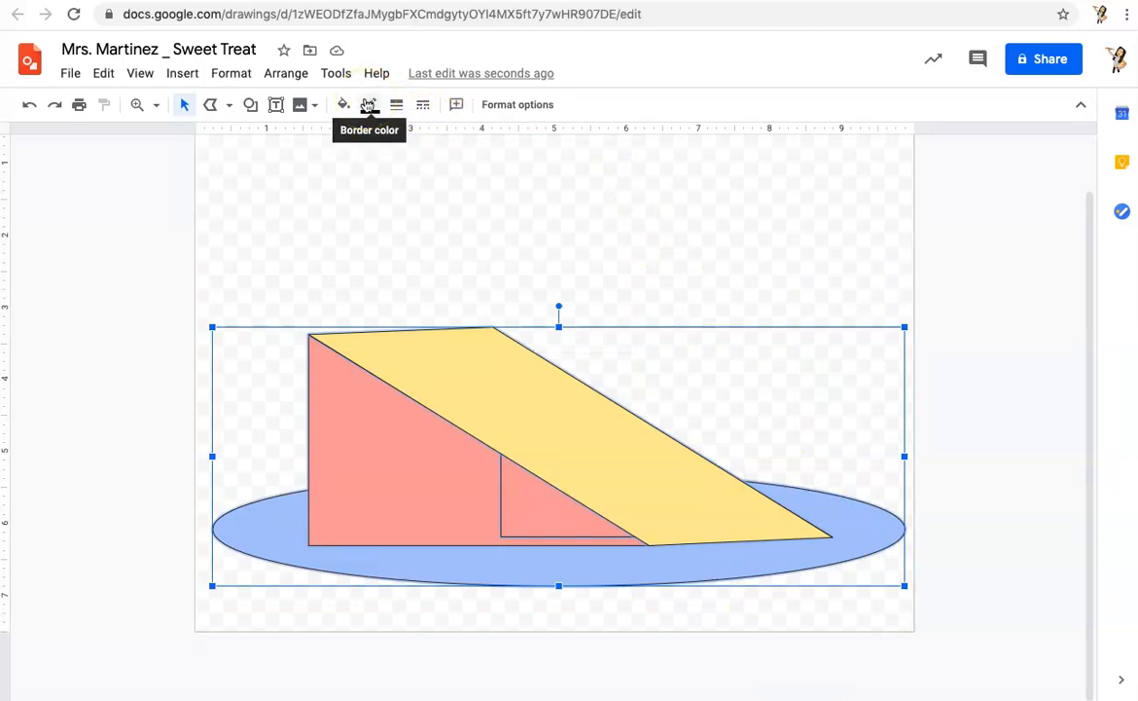
{"action": "left_click", "coordinate": [369, 105]}
{"action": "left_click", "coordinate": [378, 143]}
{"action": "left_click", "coordinate": [101, 282]}
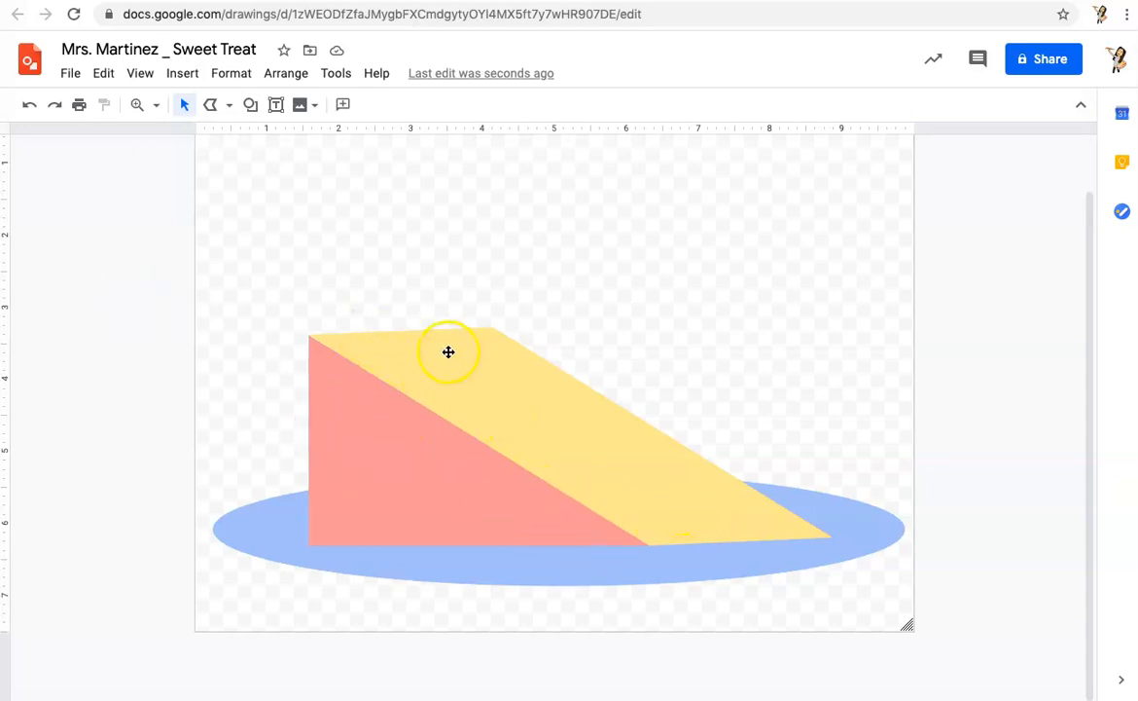
- Draw a diagonal line across the yellow shape near the front triangle, from about 2.4 in along its top edge to 6.8 in along its bottom edge
{"action": "left_click", "coordinate": [228, 107]}
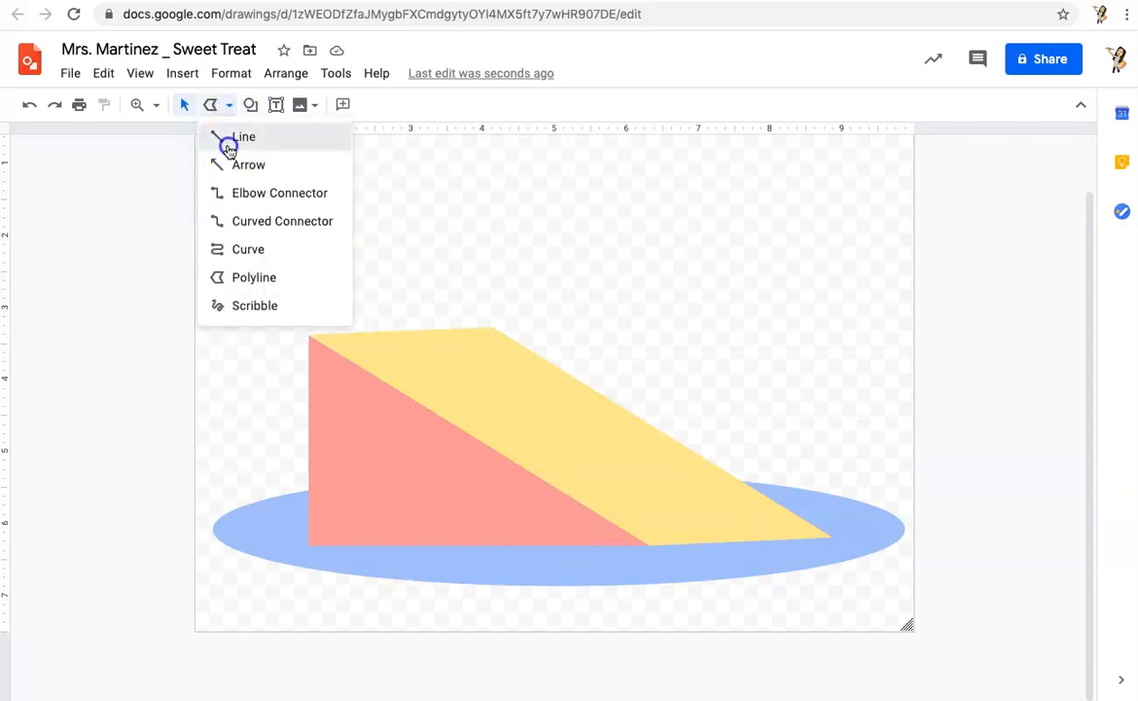
{"action": "left_click", "coordinate": [228, 144]}
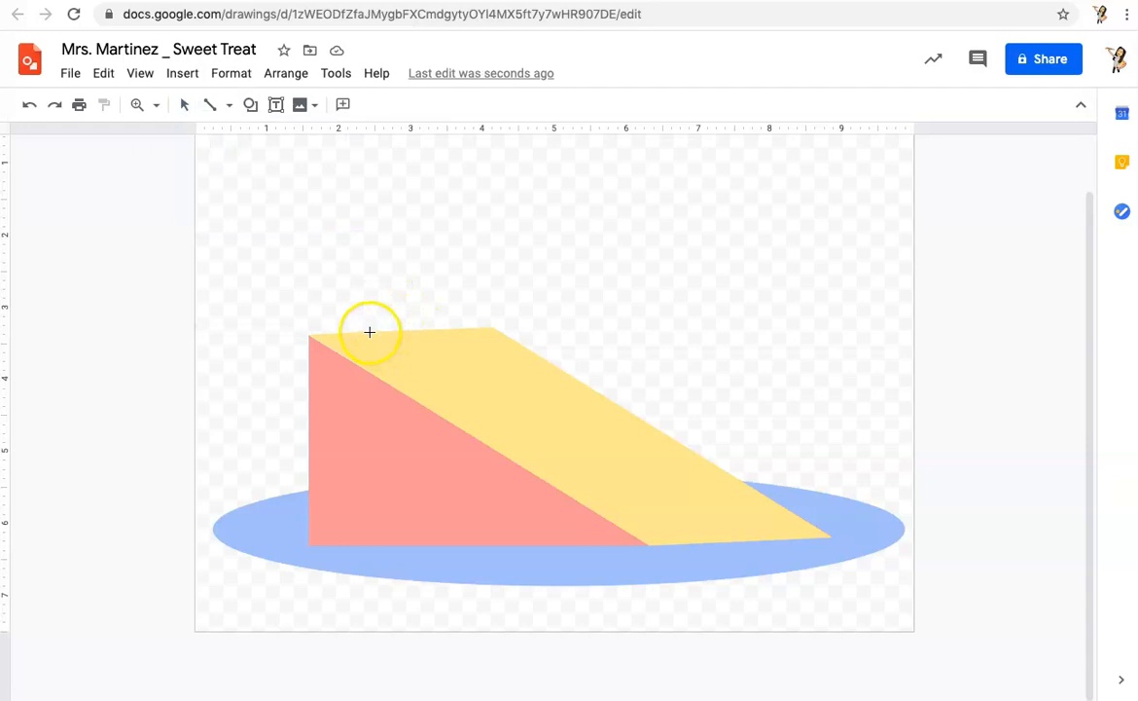
{"action": "left_click", "coordinate": [370, 333]}
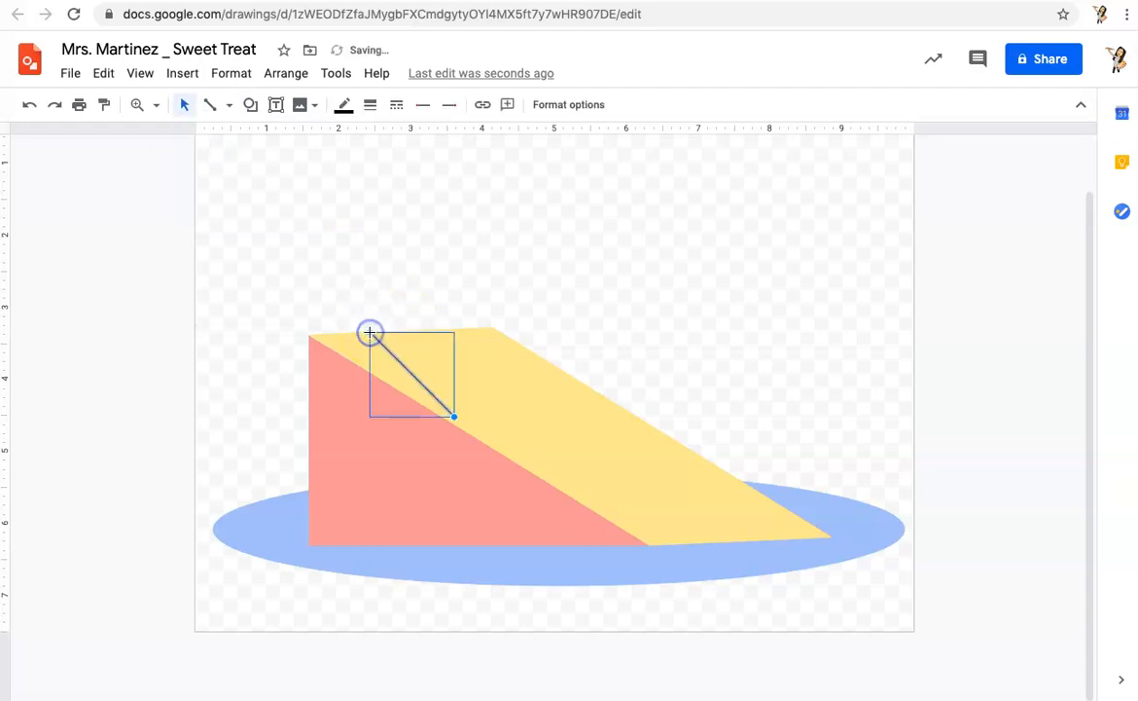
{"action": "left_click", "coordinate": [454, 417]}
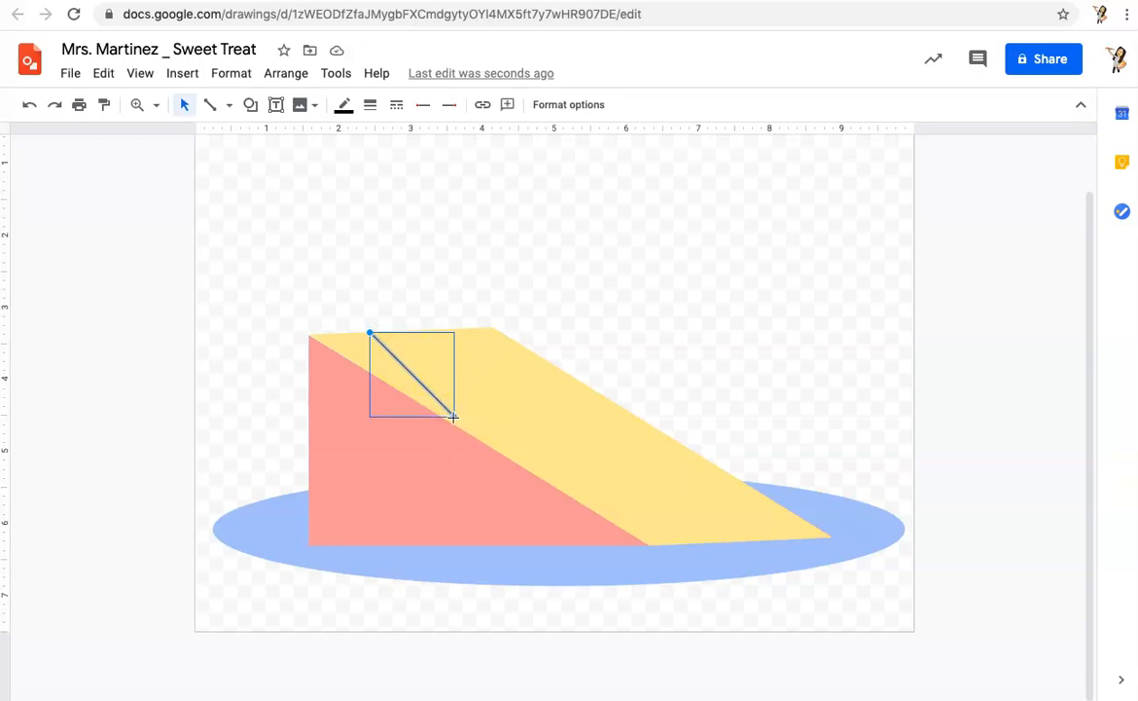
{"action": "left_click_drag", "start_coordinate": [453, 417], "coordinate": [686, 540]}
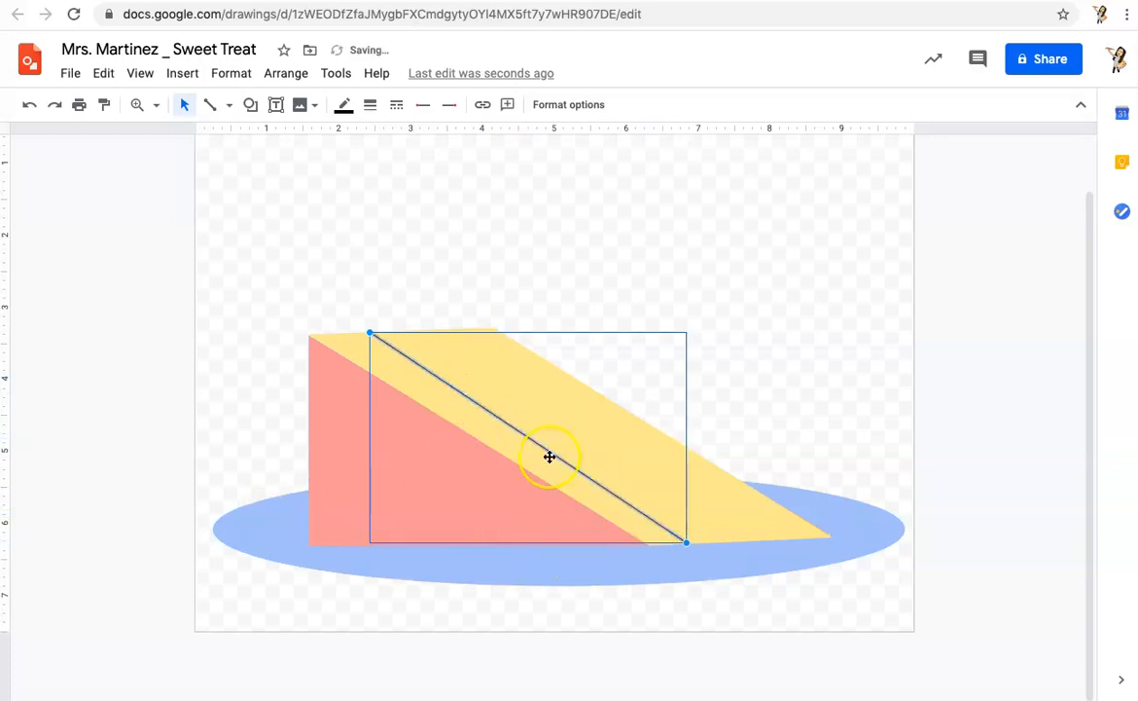
{"action": "left_click", "coordinate": [112, 427]}
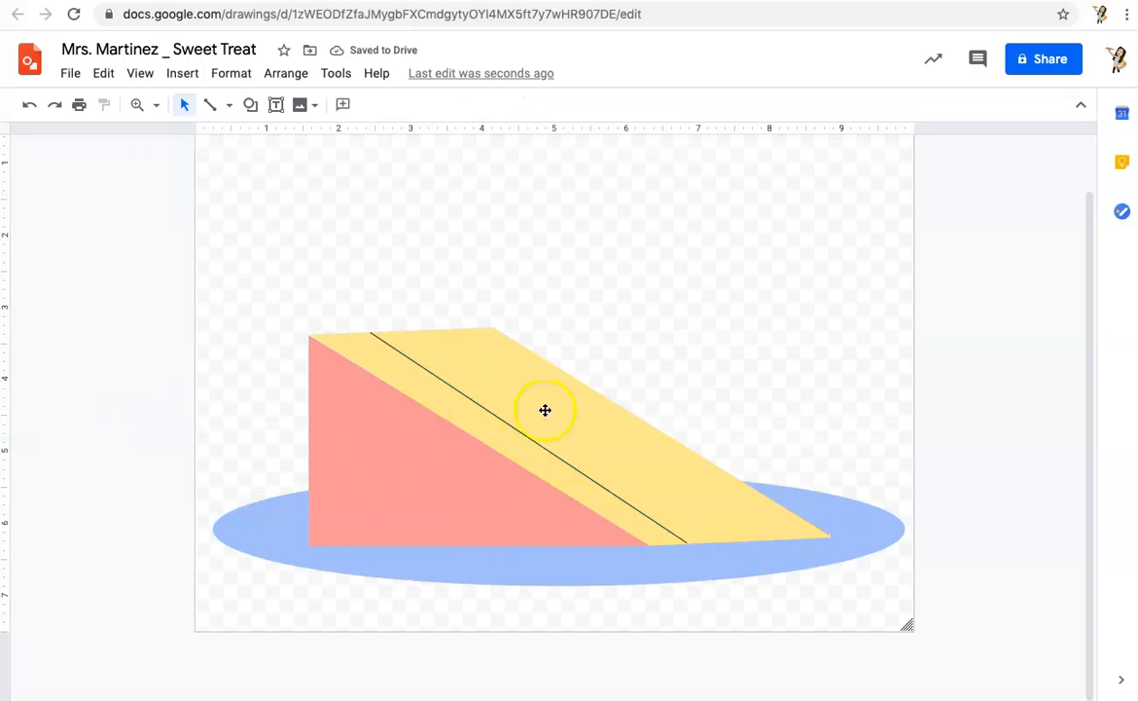
- Draw a second diagonal line near the yellow shape's far side, from about 3.6 in at the top edge to 8.1 in at the bottom edge
{"action": "left_click", "coordinate": [250, 107]}
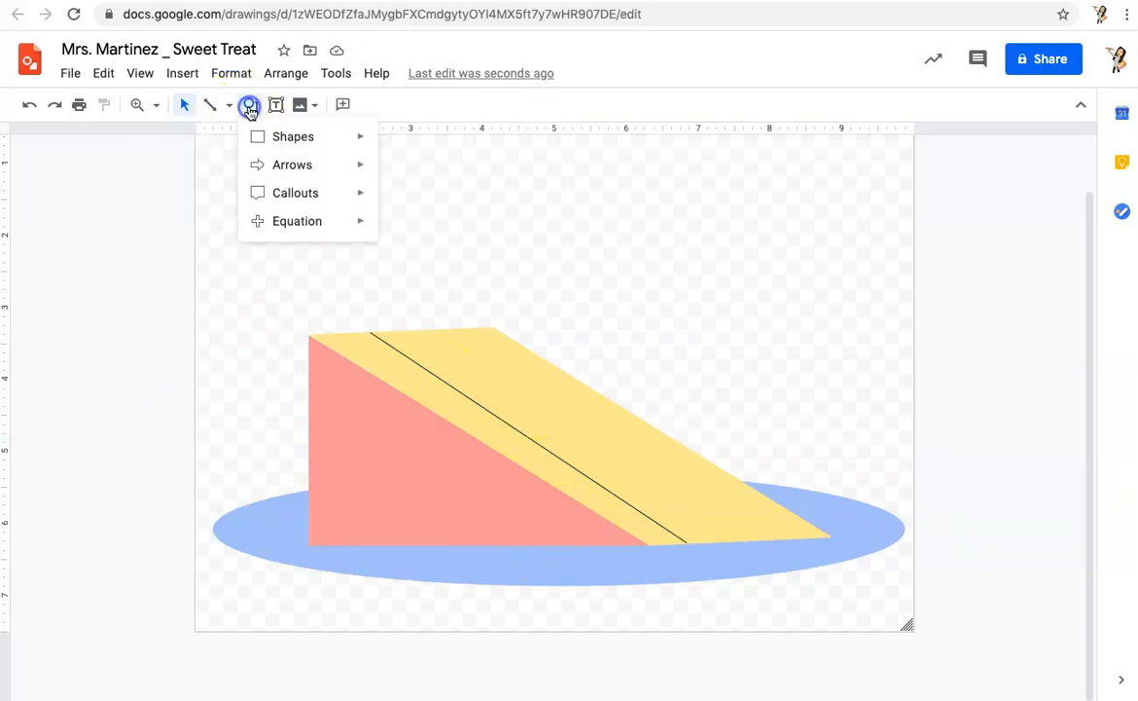
{"action": "left_click", "coordinate": [211, 104]}
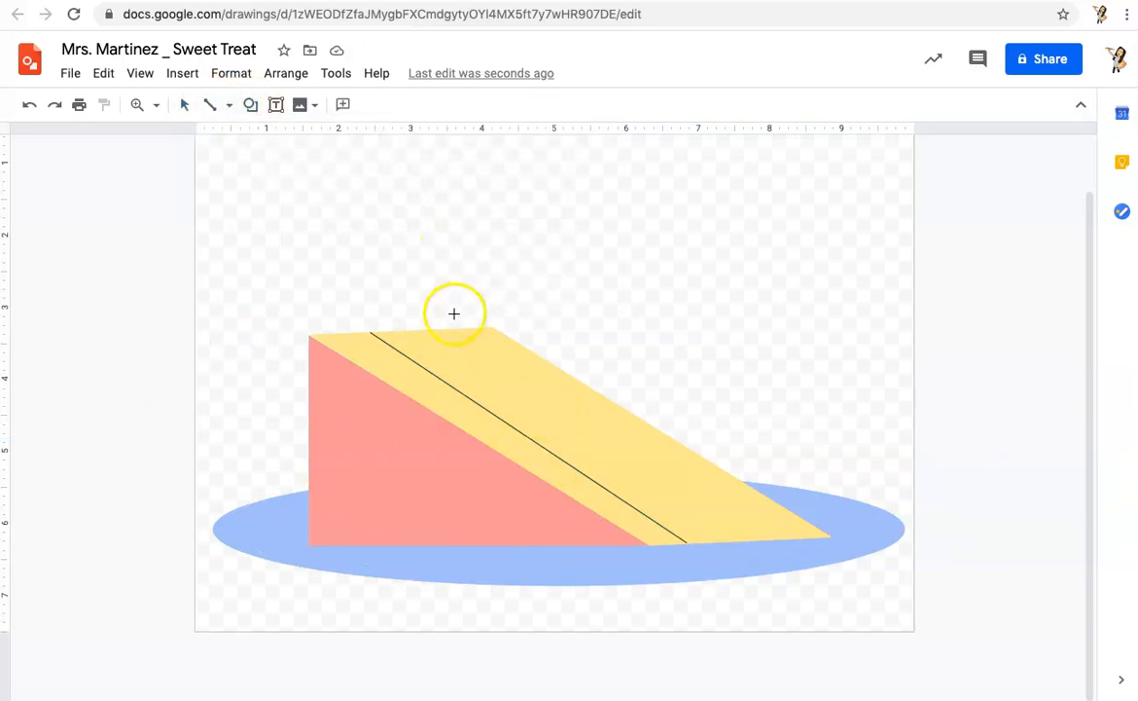
{"action": "mouse_move", "coordinate": [454, 329]}
{"action": "left_mouse_down"}
{"action": "mouse_move", "coordinate": [537, 412]}
{"action": "mouse_move", "coordinate": [777, 538]}
{"action": "left_mouse_up"}
{"action": "left_click", "coordinate": [107, 464]}
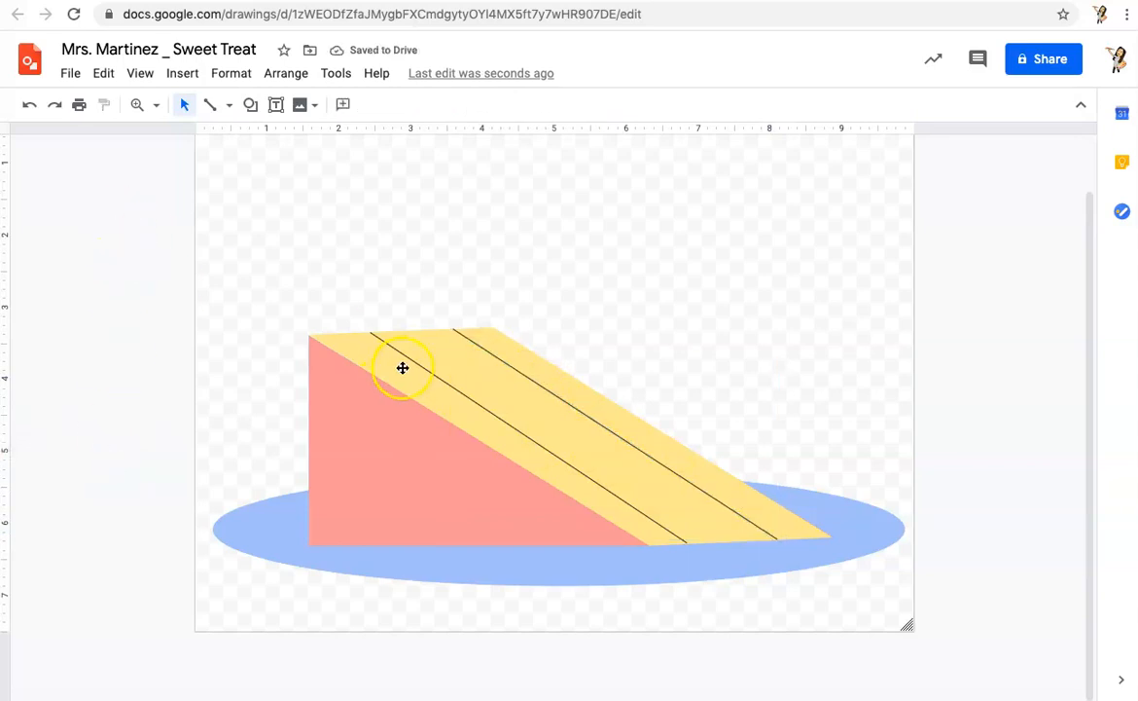
- Thicken the line nearer the front triangle, trying 4 px before setting its weight to 12 px
{"action": "left_click", "coordinate": [433, 374]}
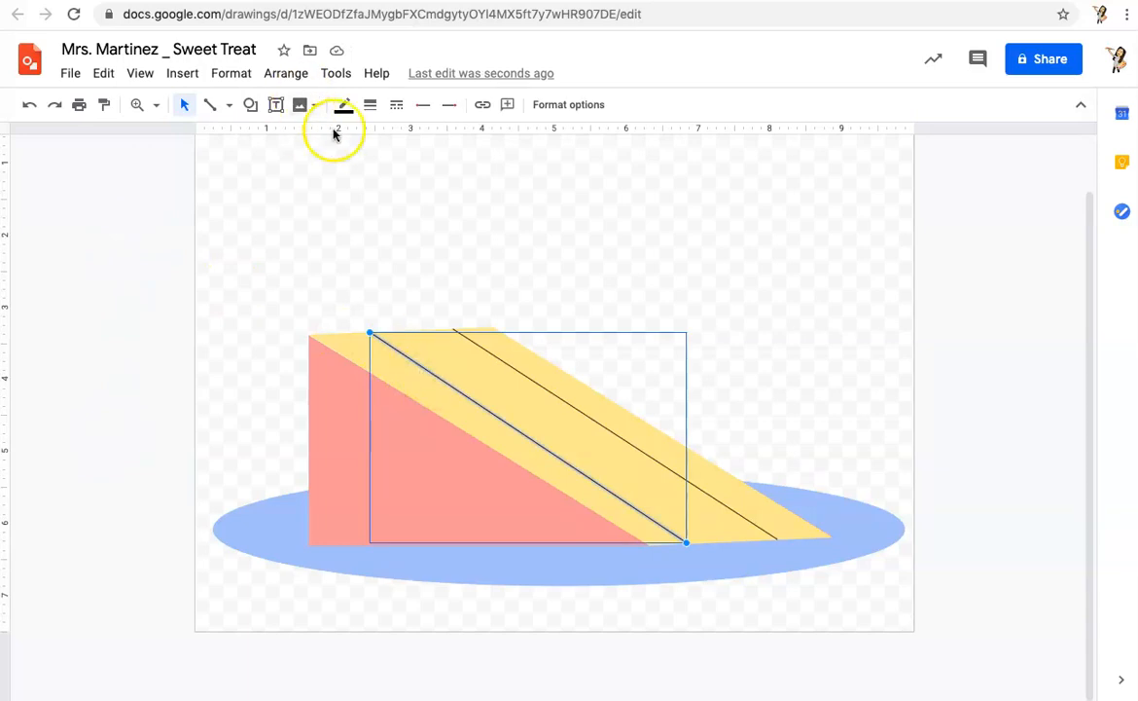
{"action": "left_click", "coordinate": [369, 105]}
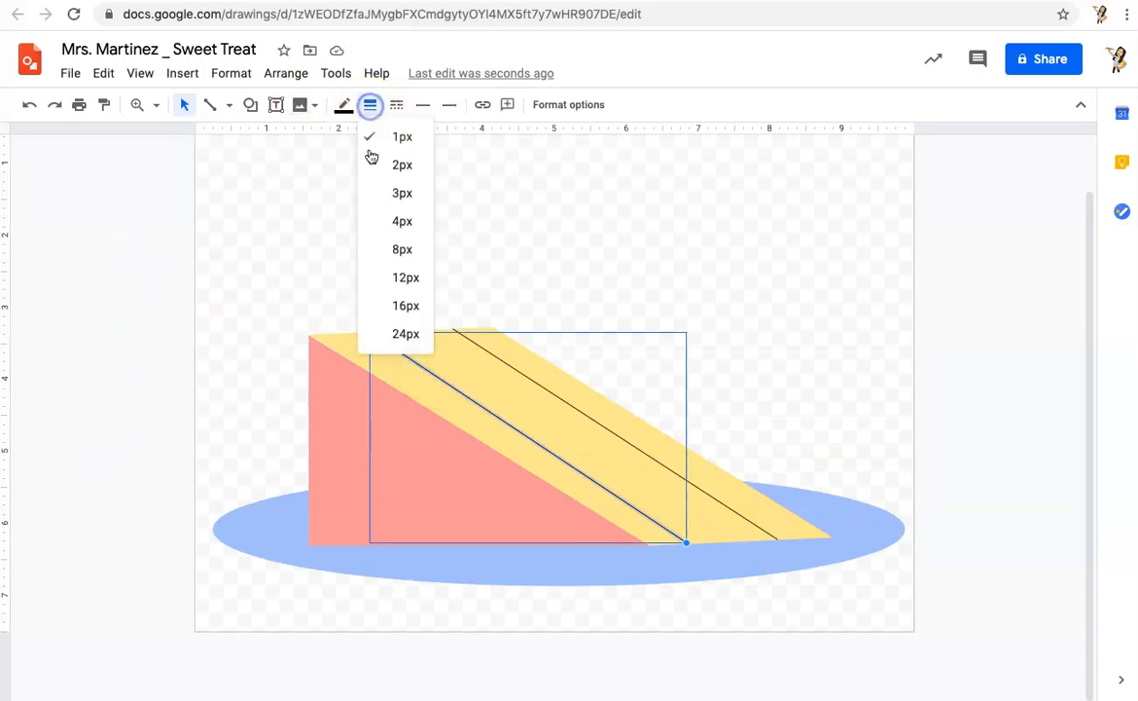
{"action": "left_click", "coordinate": [380, 224]}
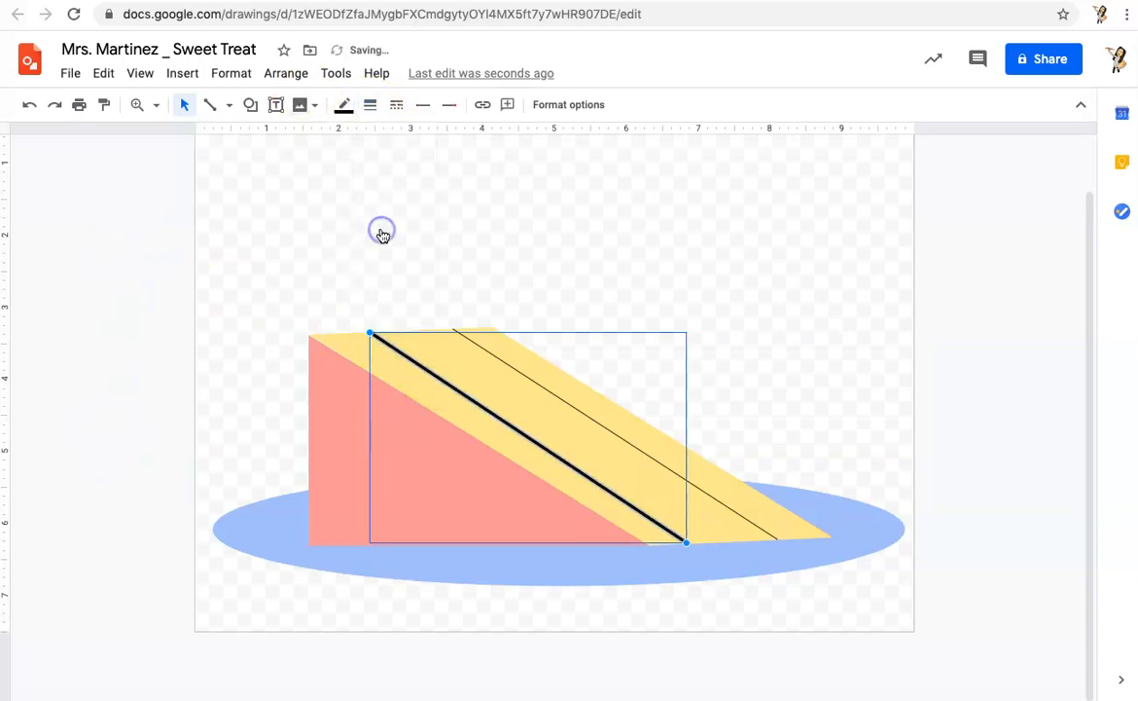
{"action": "left_click", "coordinate": [371, 109]}
{"action": "left_click", "coordinate": [394, 284]}
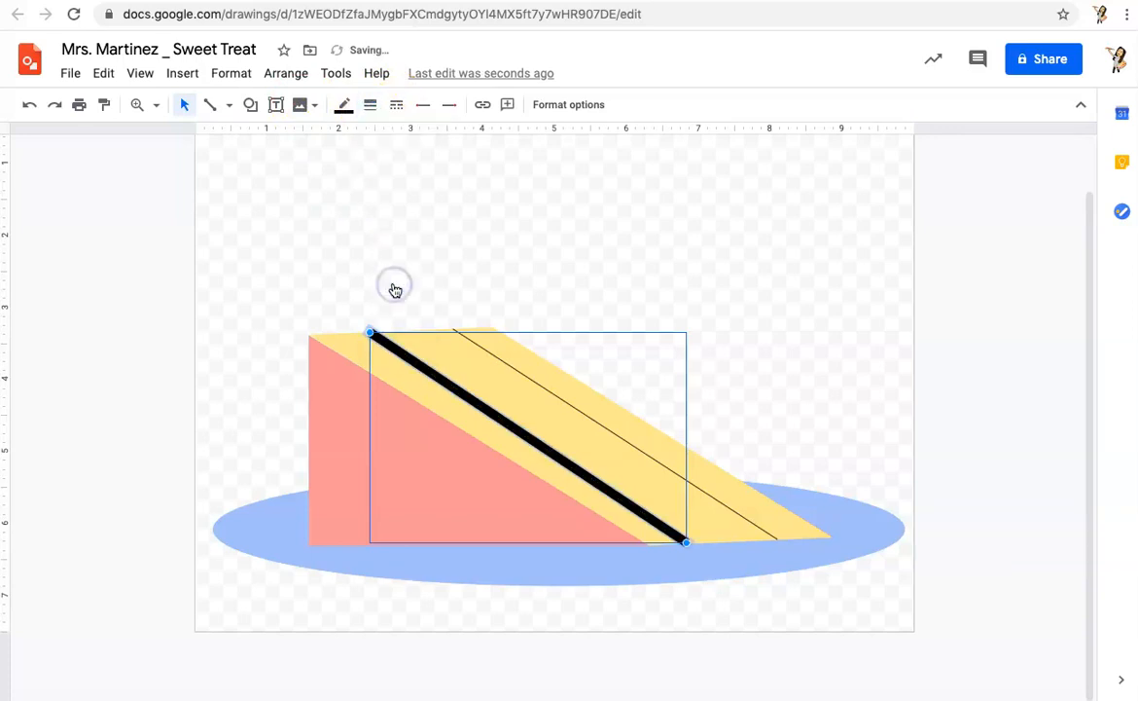
- Try a 16 px weight on the line nearer the front triangle and return it to 12 px
{"action": "left_click", "coordinate": [344, 105]}
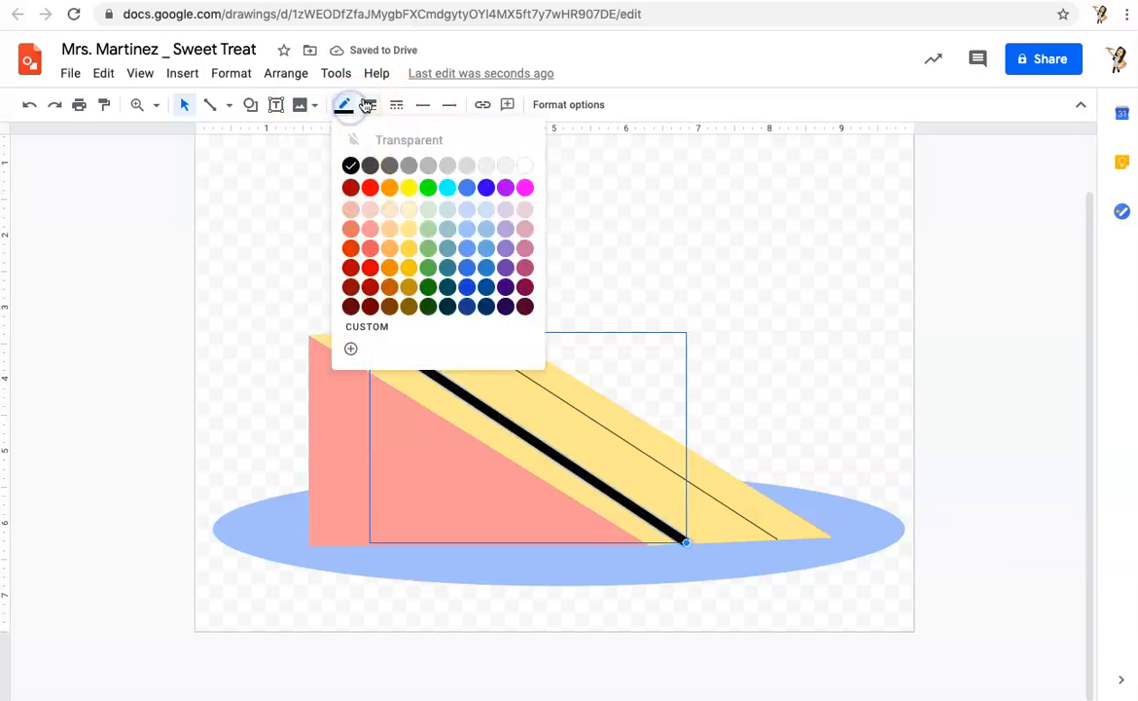
{"action": "left_click", "coordinate": [368, 106]}
{"action": "left_click", "coordinate": [394, 306]}
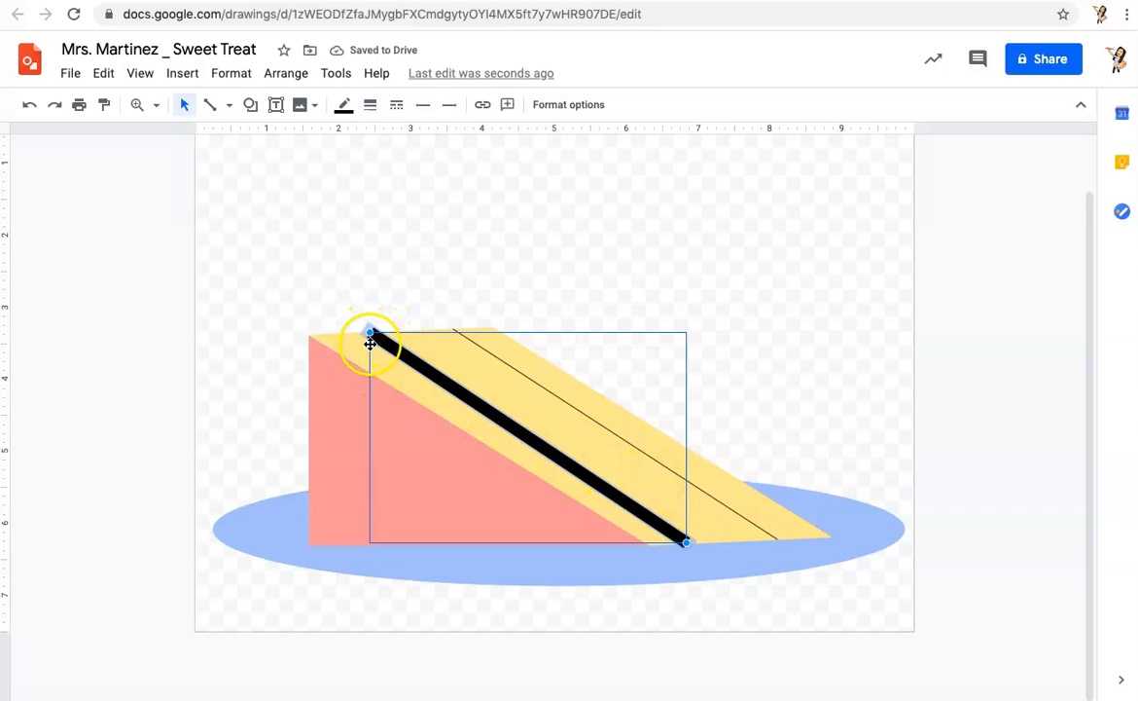
{"action": "left_click", "coordinate": [371, 104]}
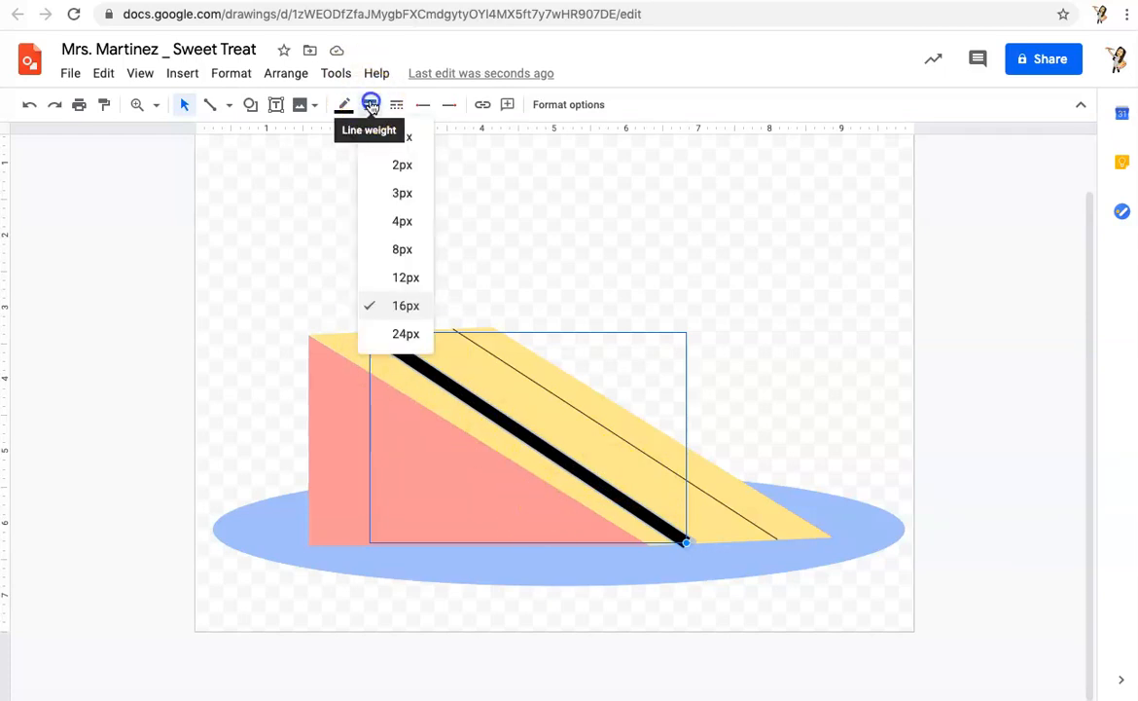
{"action": "left_click", "coordinate": [398, 277]}
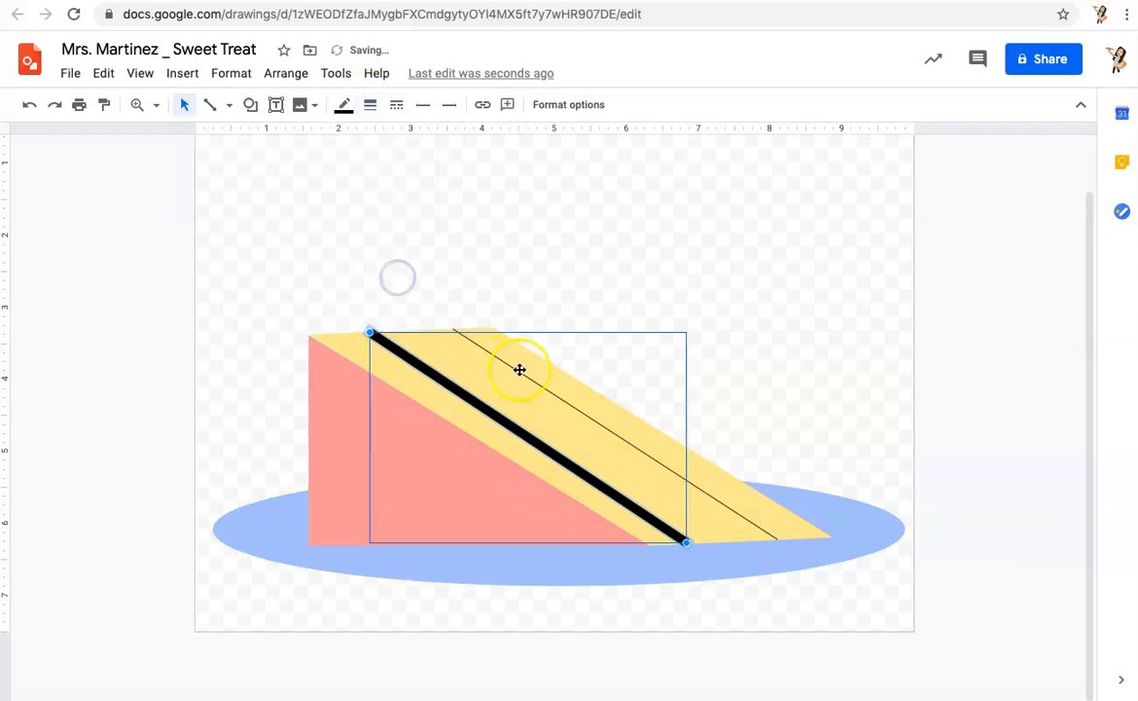
- Set the weight of the thin line near the yellow shape's far side to 12 px
{"action": "left_click", "coordinate": [577, 415]}
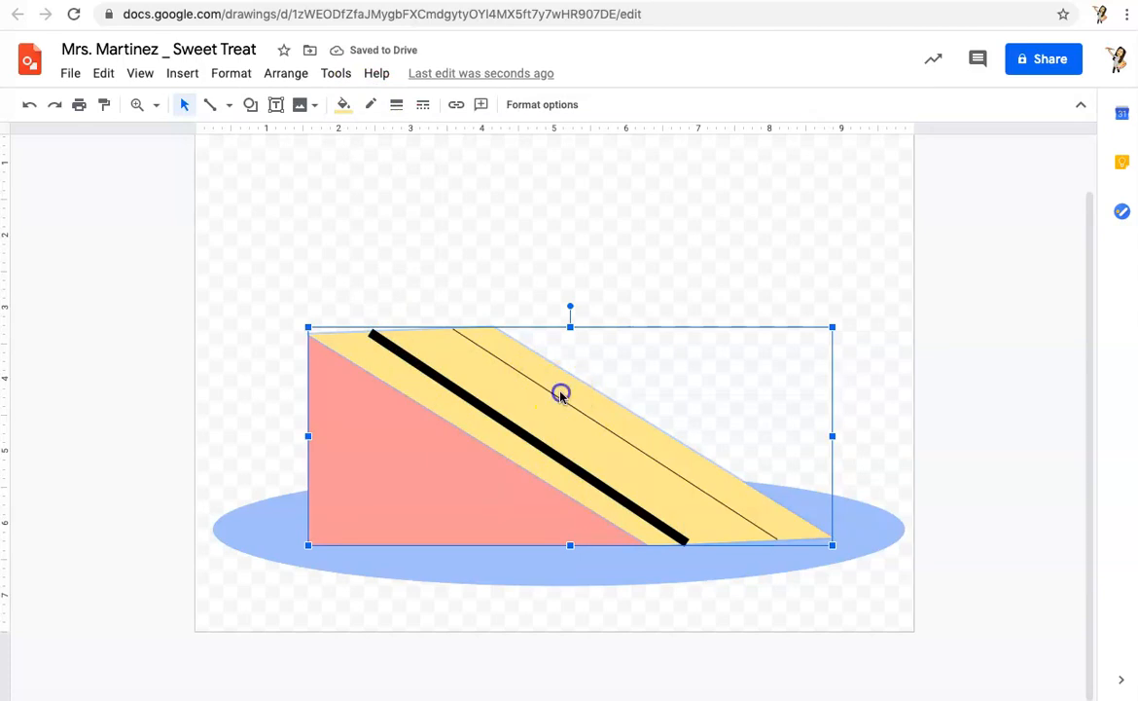
{"action": "left_click", "coordinate": [559, 396]}
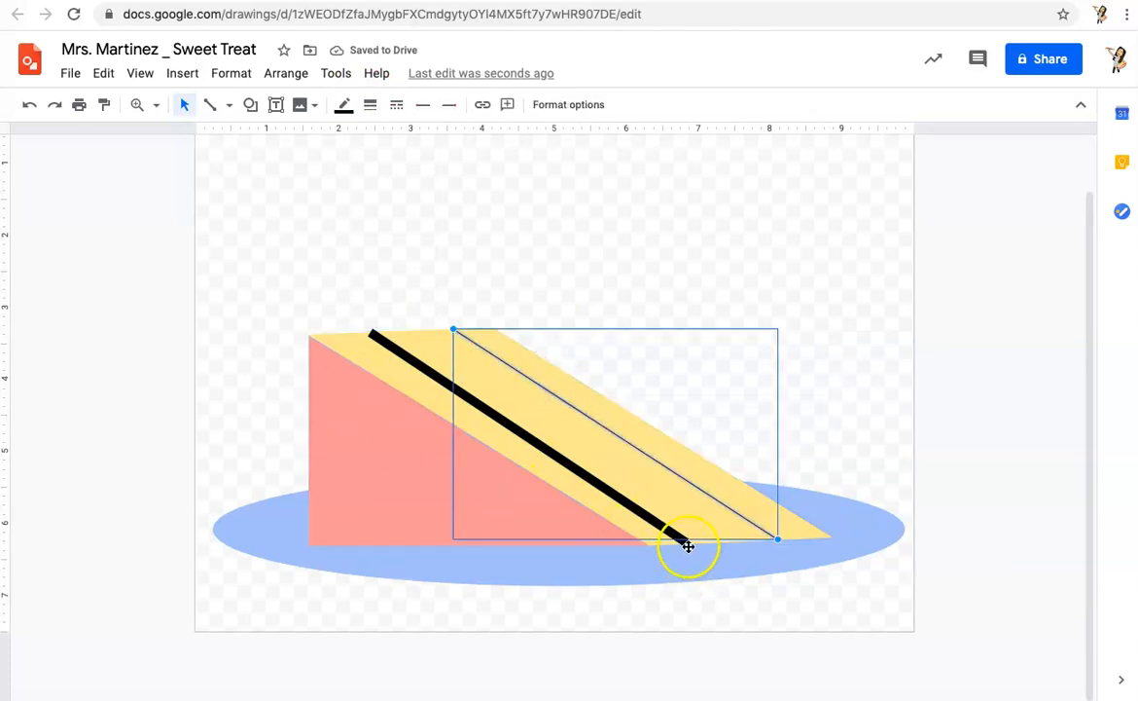
{"action": "left_click", "coordinate": [377, 108]}
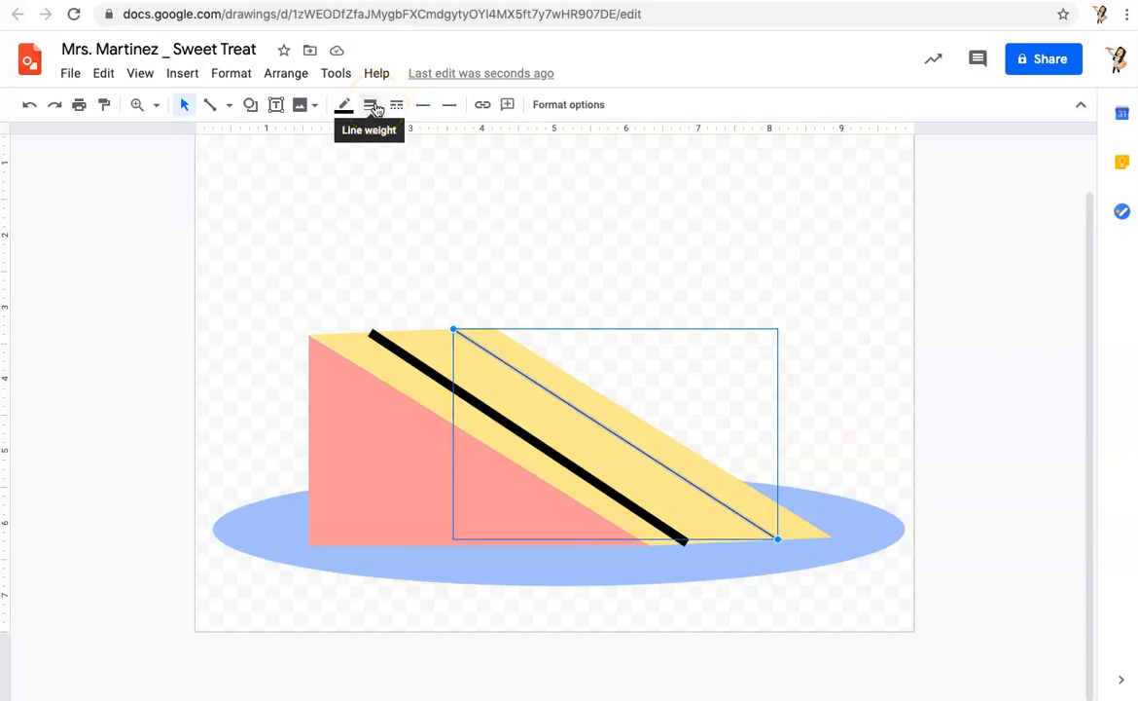
{"action": "left_click", "coordinate": [375, 106]}
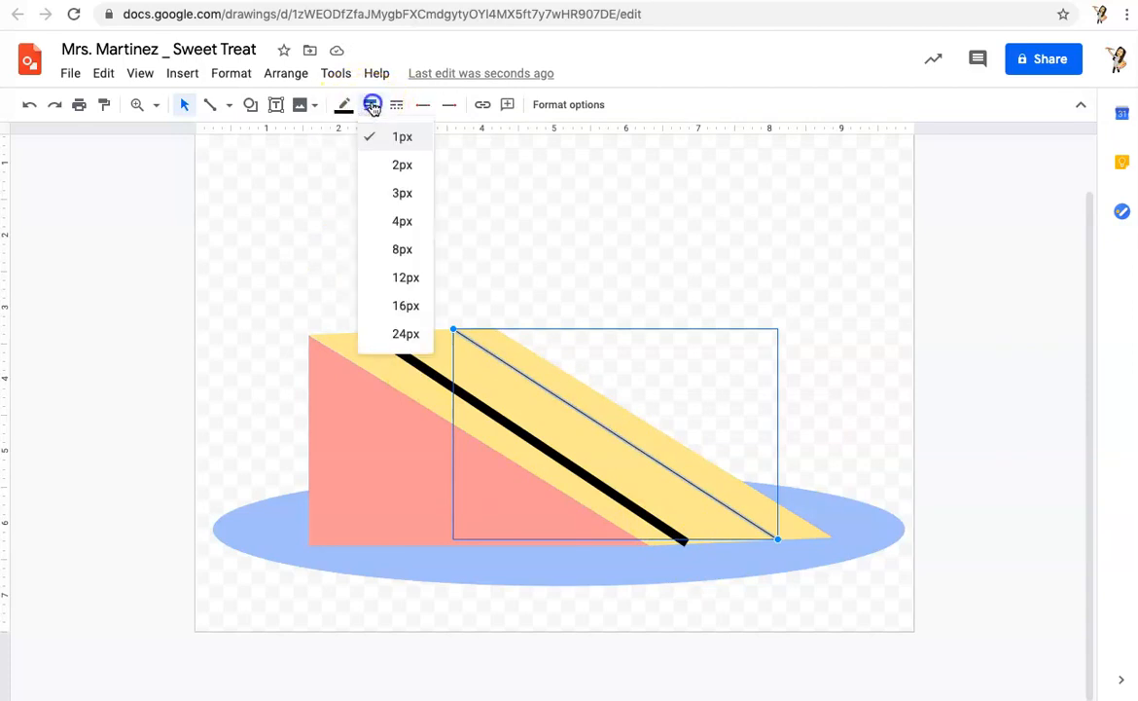
{"action": "left_click", "coordinate": [402, 277]}
{"action": "left_click", "coordinate": [152, 350]}
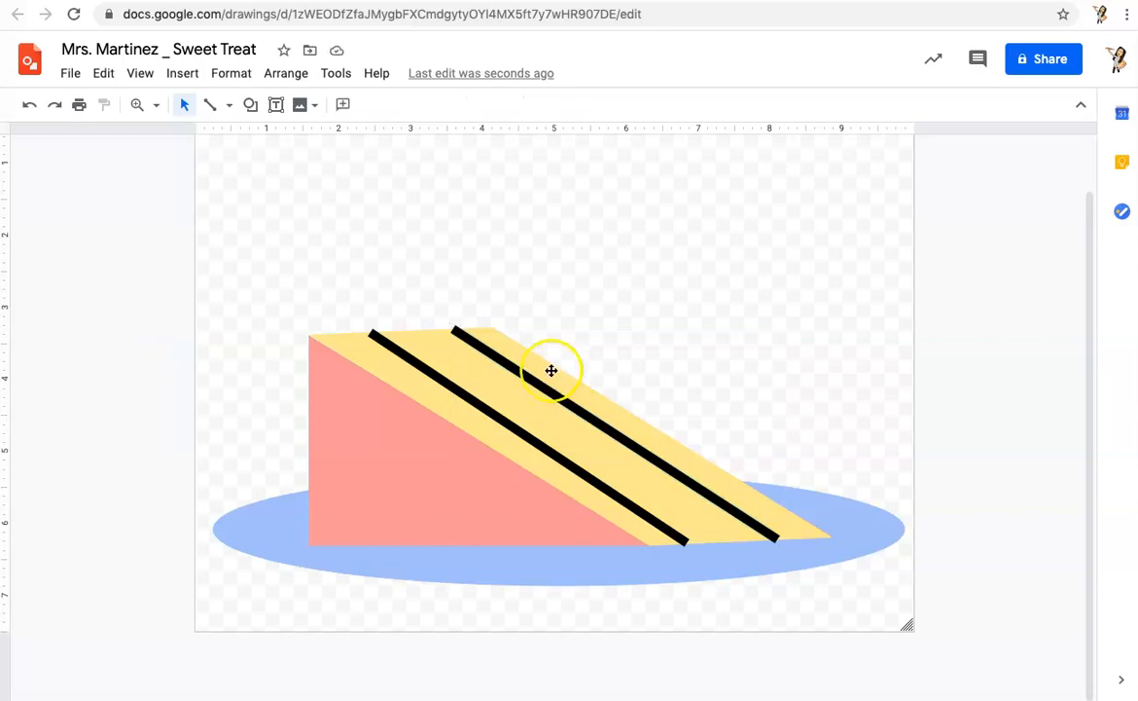
- Recolour both thick black lines on the yellow shape with the same pale pink from the light red shades
{"action": "left_click", "coordinate": [474, 398]}
{"action": "left_click", "coordinate": [344, 105]}
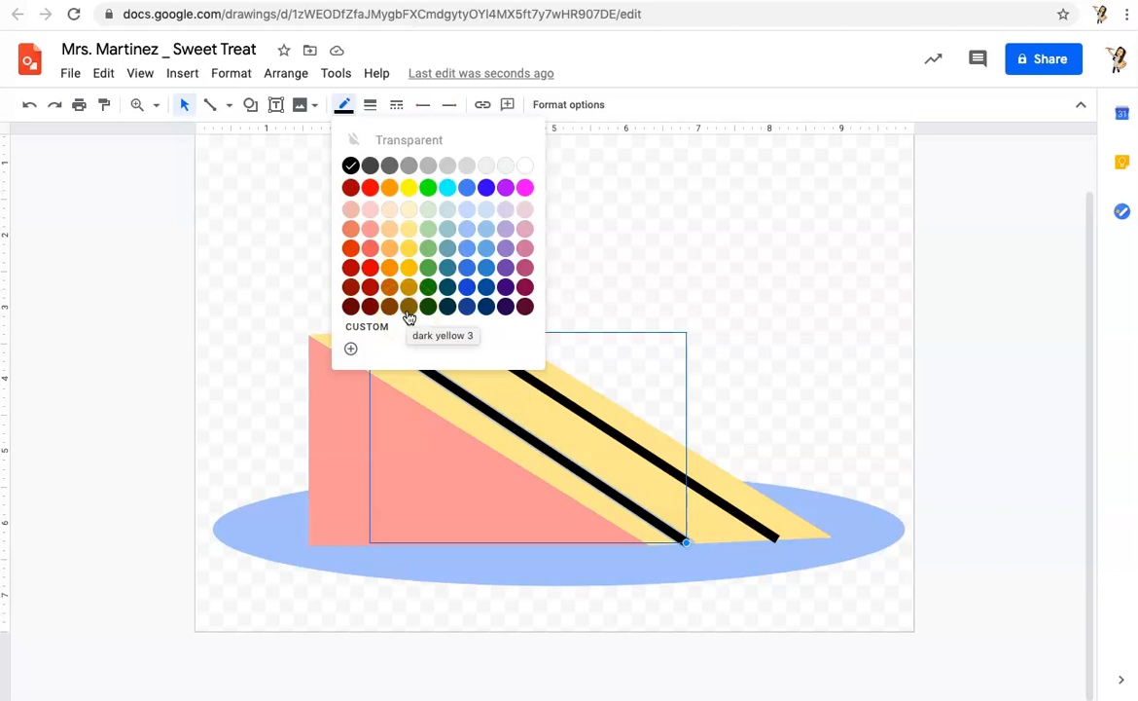
{"action": "left_click", "coordinate": [370, 209]}
{"action": "left_click", "coordinate": [521, 382]}
{"action": "left_click", "coordinate": [520, 383]}
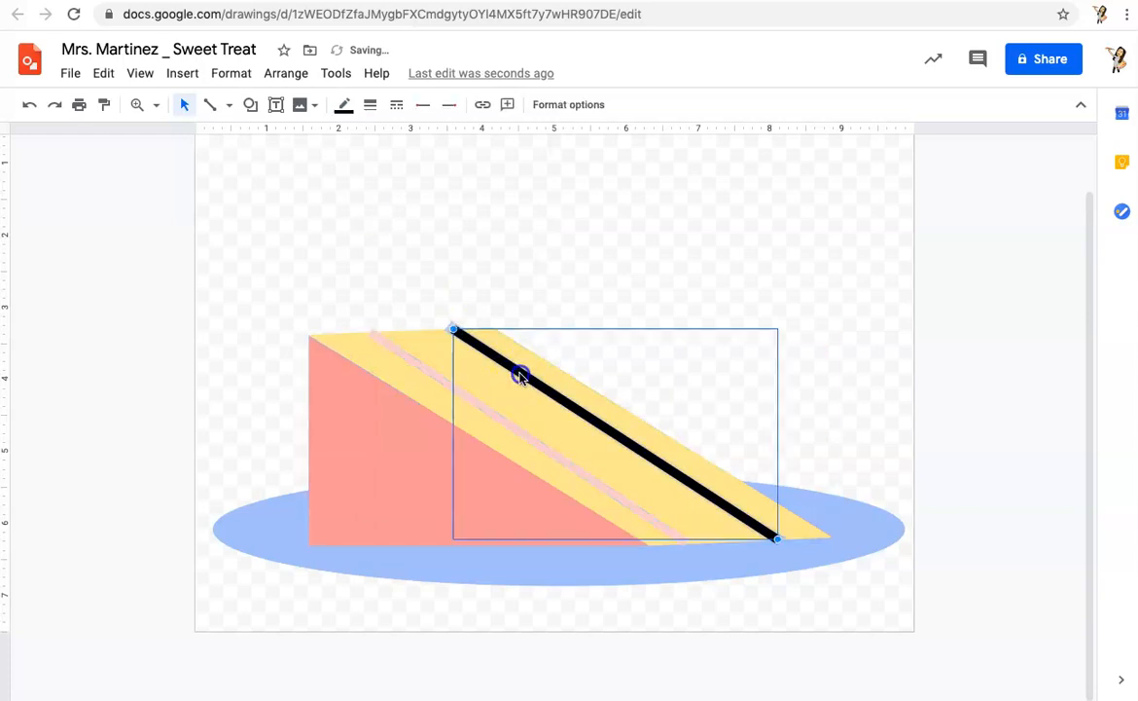
{"action": "left_click", "coordinate": [353, 107]}
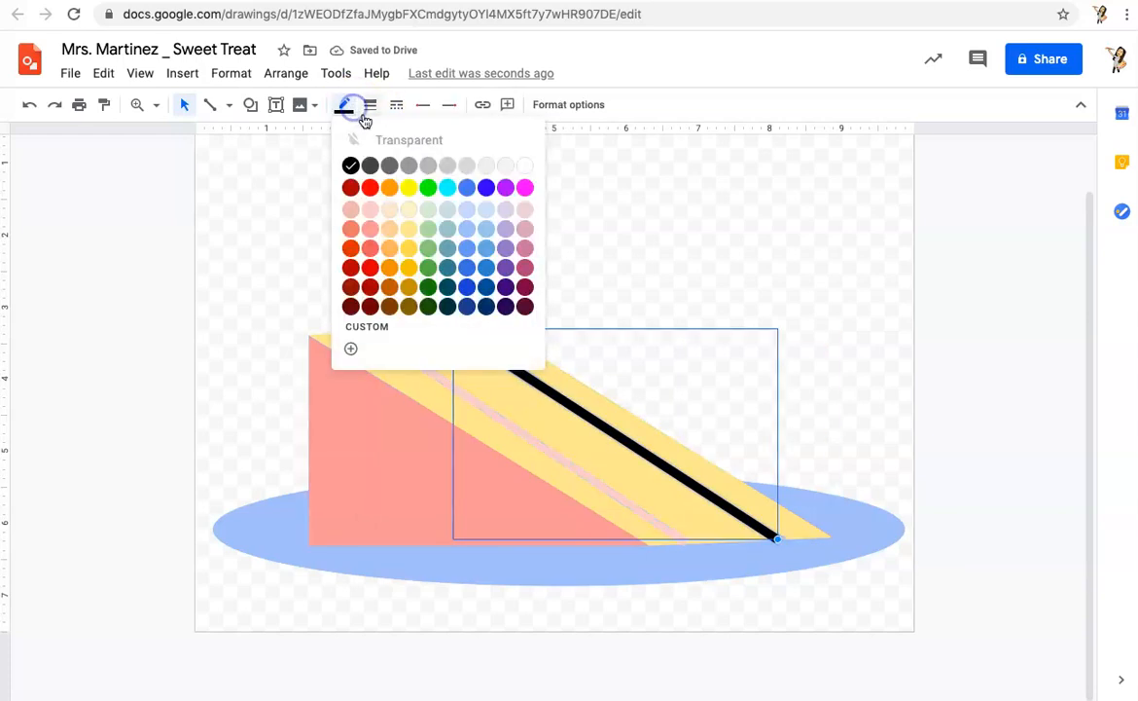
{"action": "left_click", "coordinate": [370, 212]}
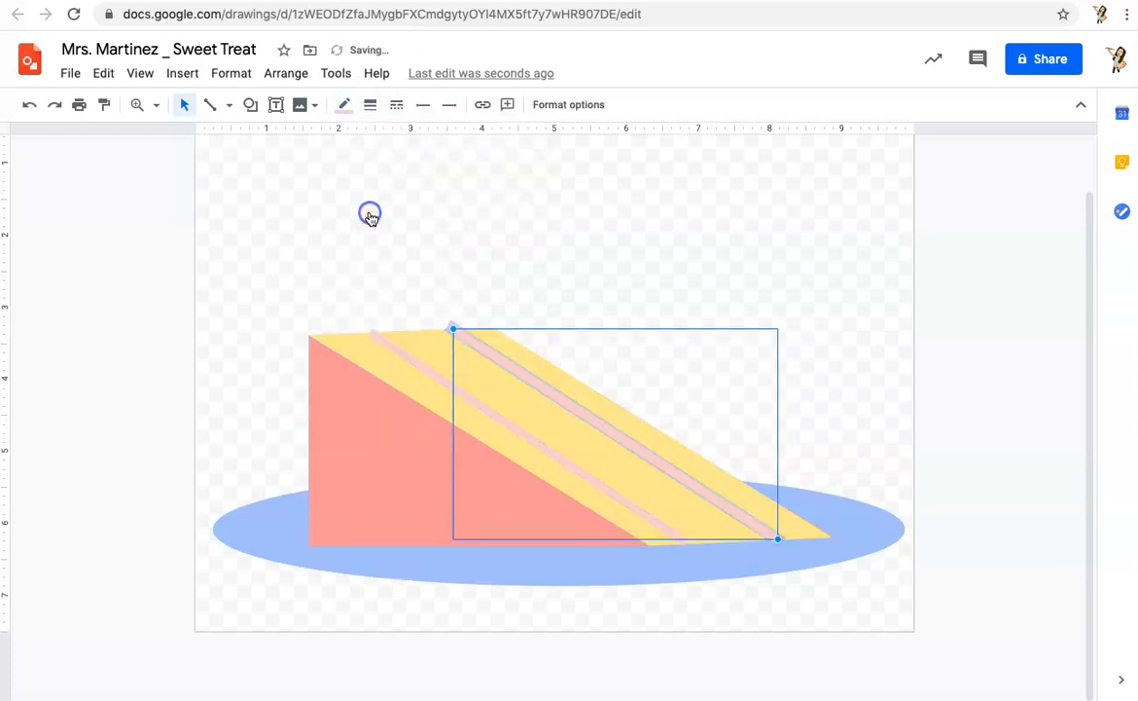
- Pull both ends of the pink line nearer the front triangle inward to keep them inside the yellow shape
{"action": "left_click", "coordinate": [206, 387]}
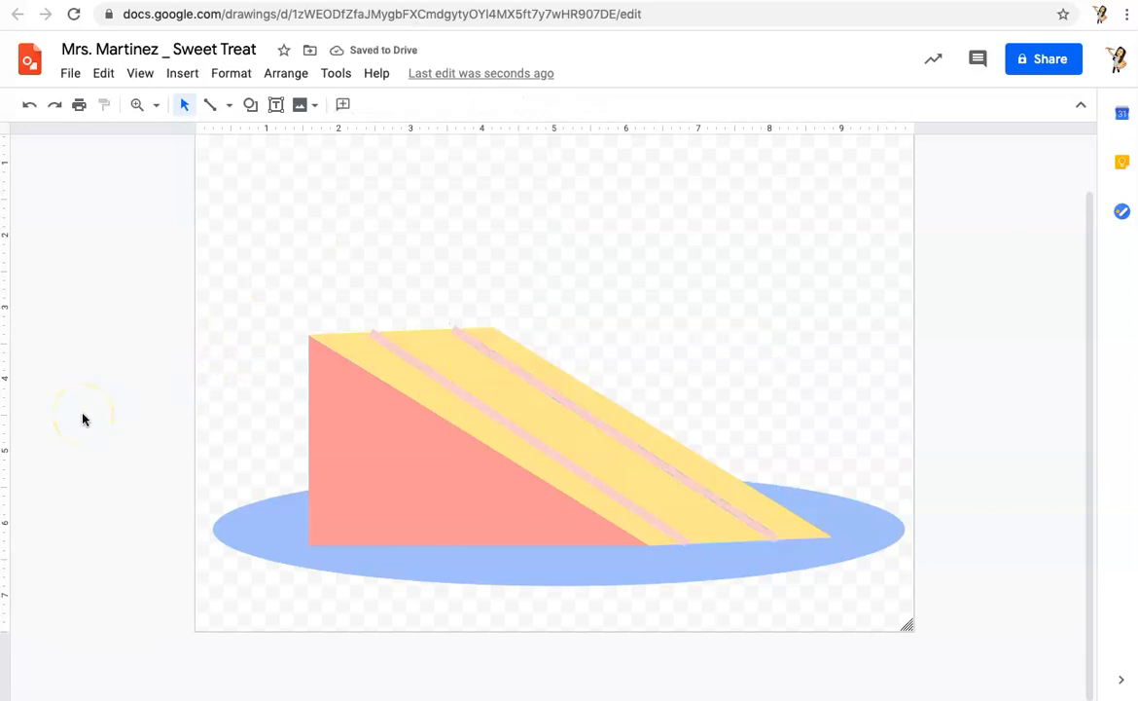
{"action": "left_click", "coordinate": [378, 339]}
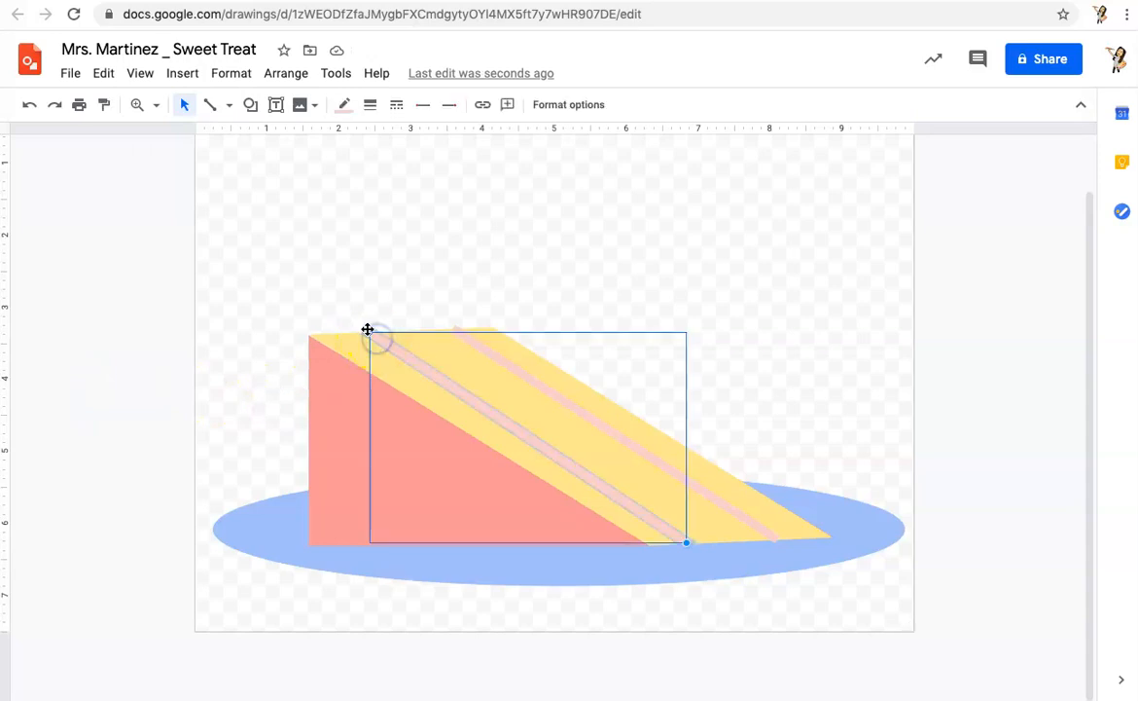
{"action": "left_click_drag", "start_coordinate": [370, 334], "coordinate": [375, 335]}
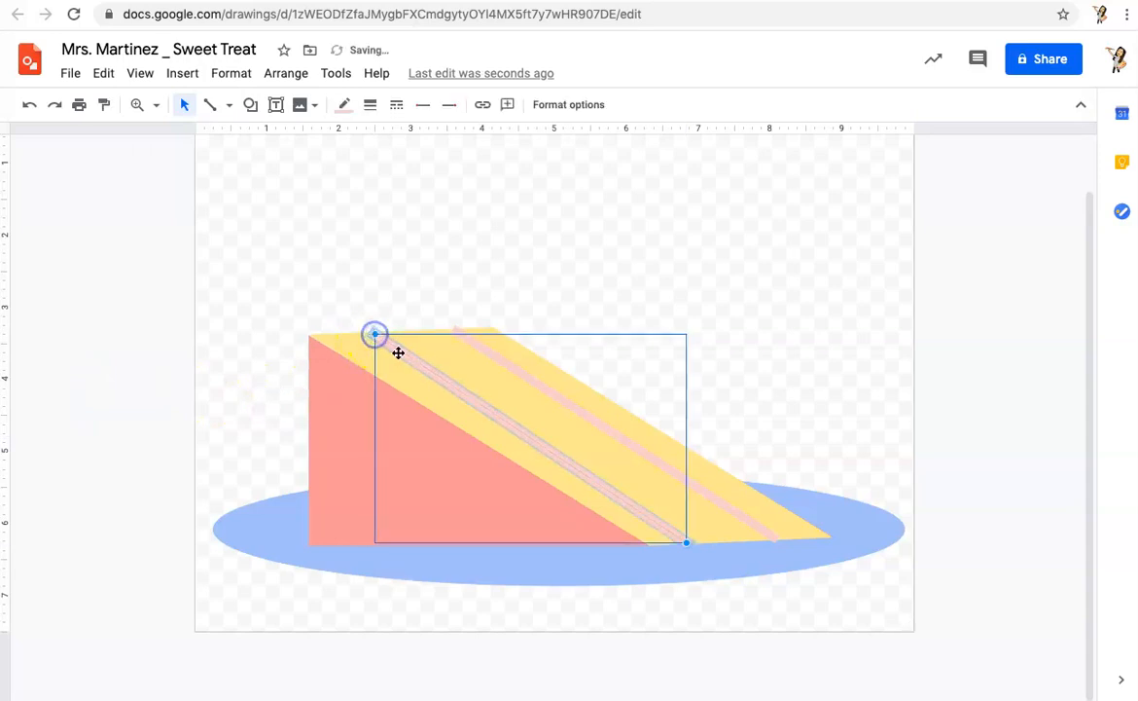
{"action": "left_click_drag", "start_coordinate": [681, 538], "coordinate": [683, 538]}
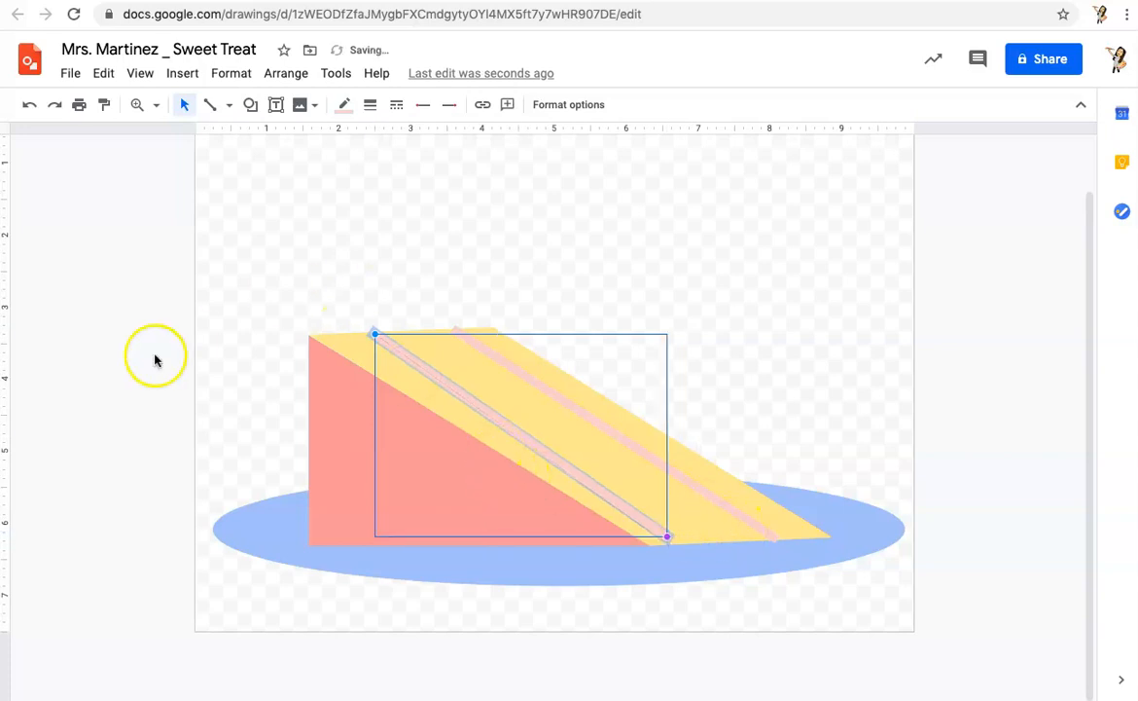
{"action": "left_click", "coordinate": [130, 375]}
- Shorten the pink line near the yellow shape's far side slightly at both ends to fit within the shape
{"action": "left_click", "coordinate": [488, 408]}
{"action": "left_click", "coordinate": [560, 397]}
{"action": "left_click_drag", "start_coordinate": [454, 328], "coordinate": [457, 329]}
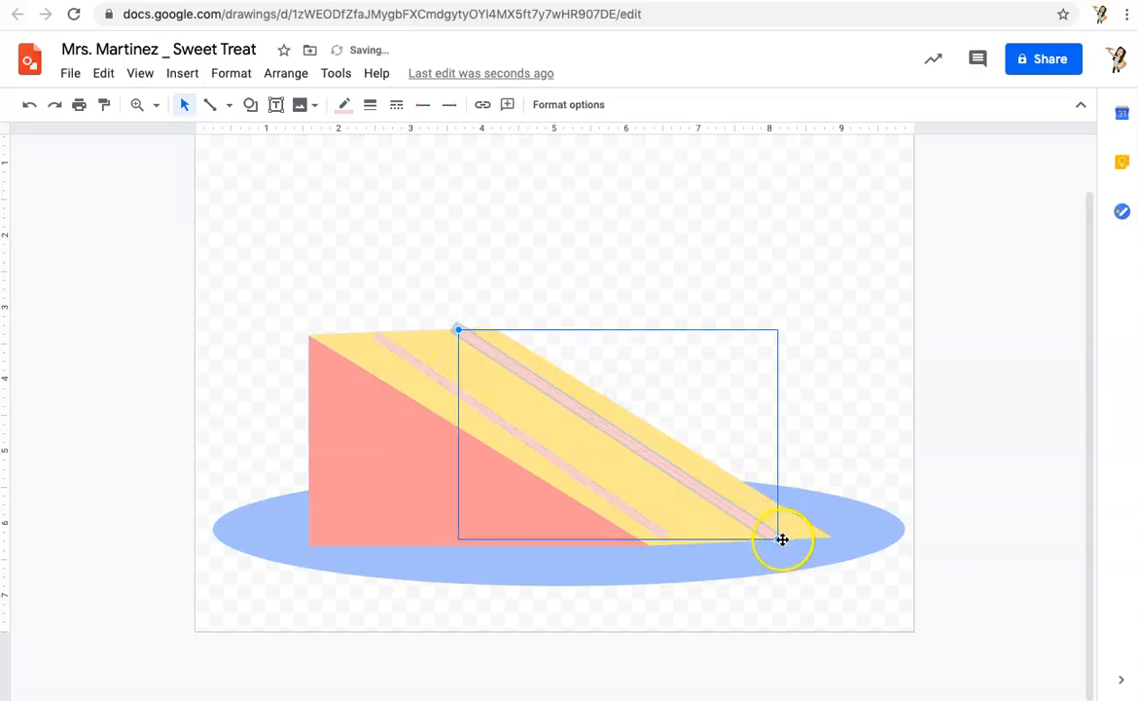
{"action": "left_click_drag", "start_coordinate": [780, 539], "coordinate": [775, 536]}
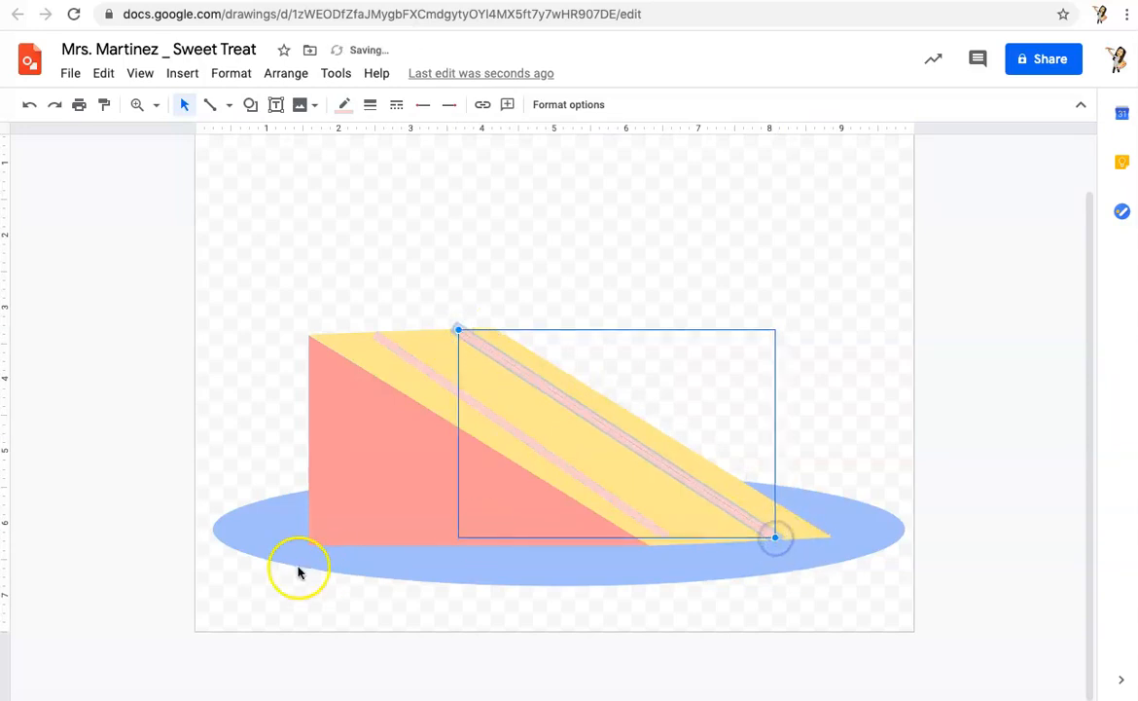
{"action": "left_click", "coordinate": [162, 536]}
- Readjust the pink line nearer the front triangle so it runs between the yellow shape's upper and lower edges
{"action": "left_click", "coordinate": [650, 527]}
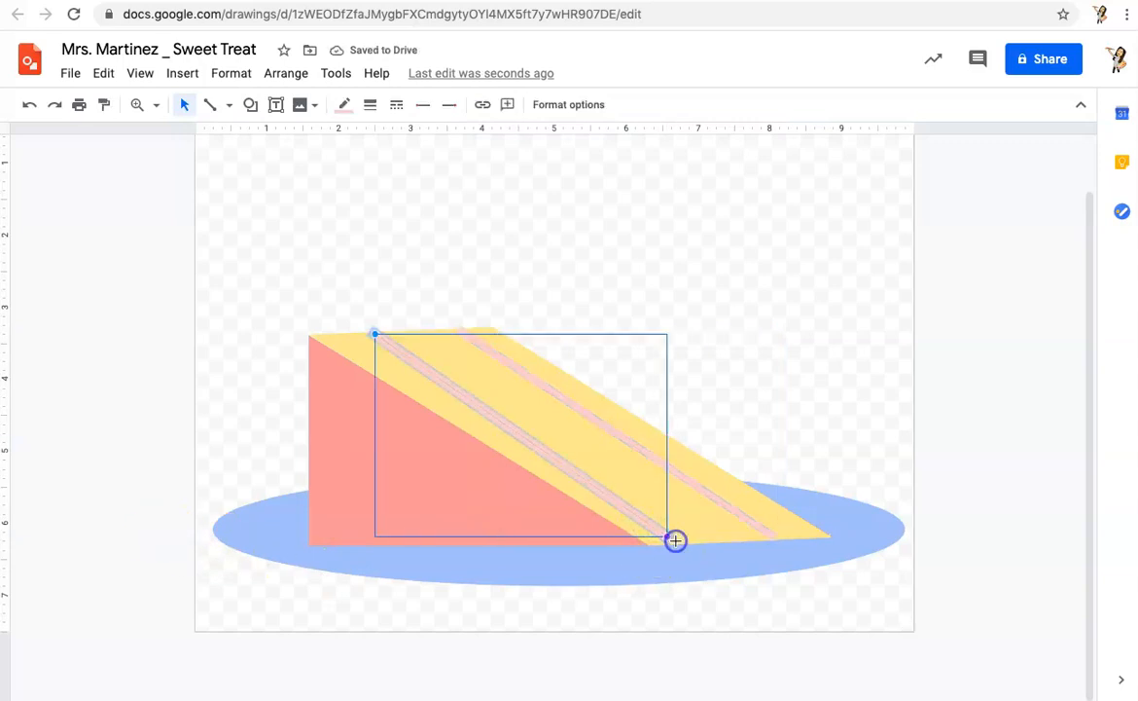
{"action": "left_click", "coordinate": [667, 536]}
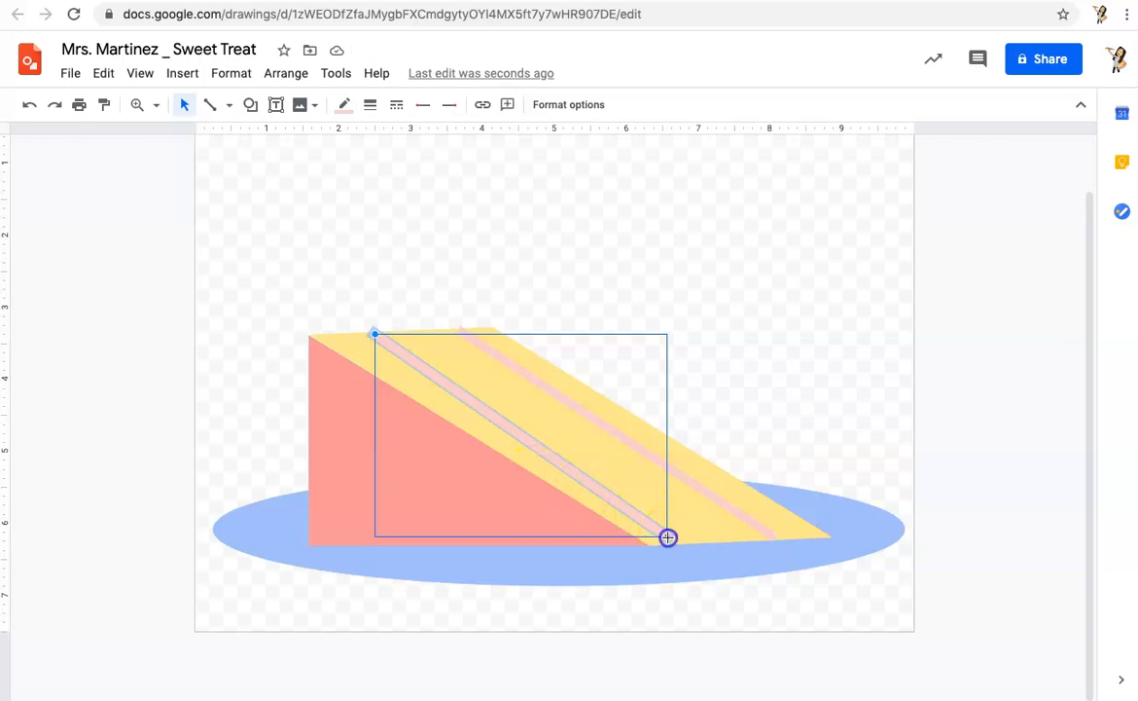
{"action": "left_click", "coordinate": [152, 549]}
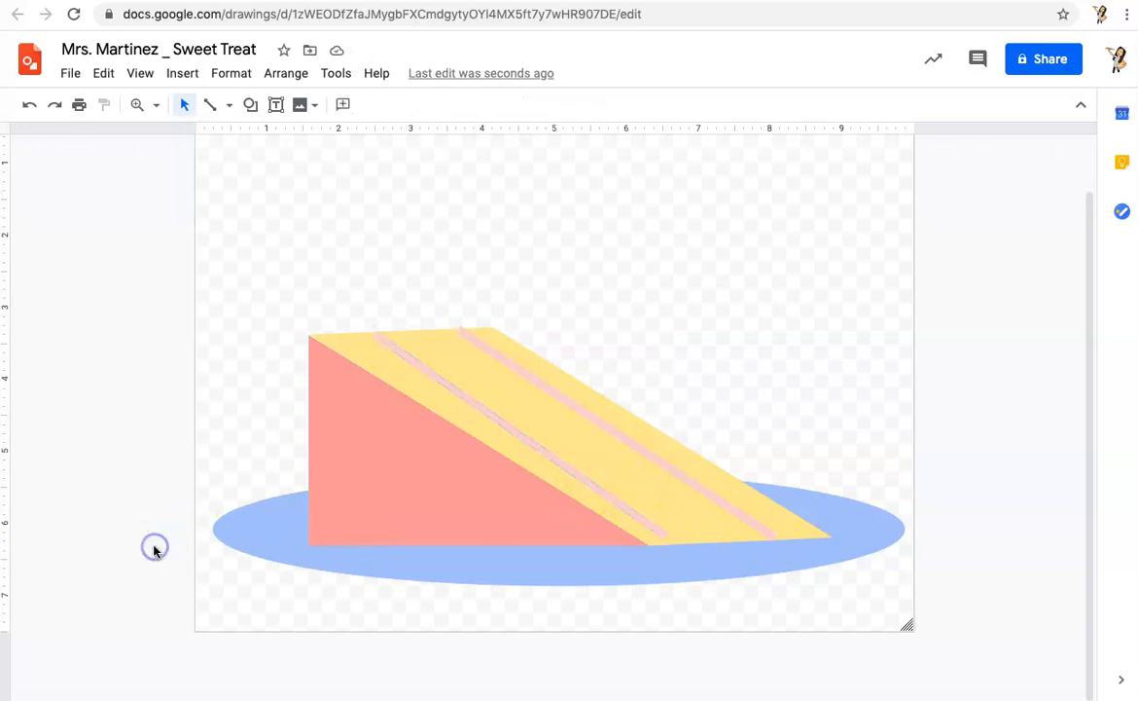
{"action": "left_click_drag", "start_coordinate": [439, 383], "coordinate": [451, 390]}
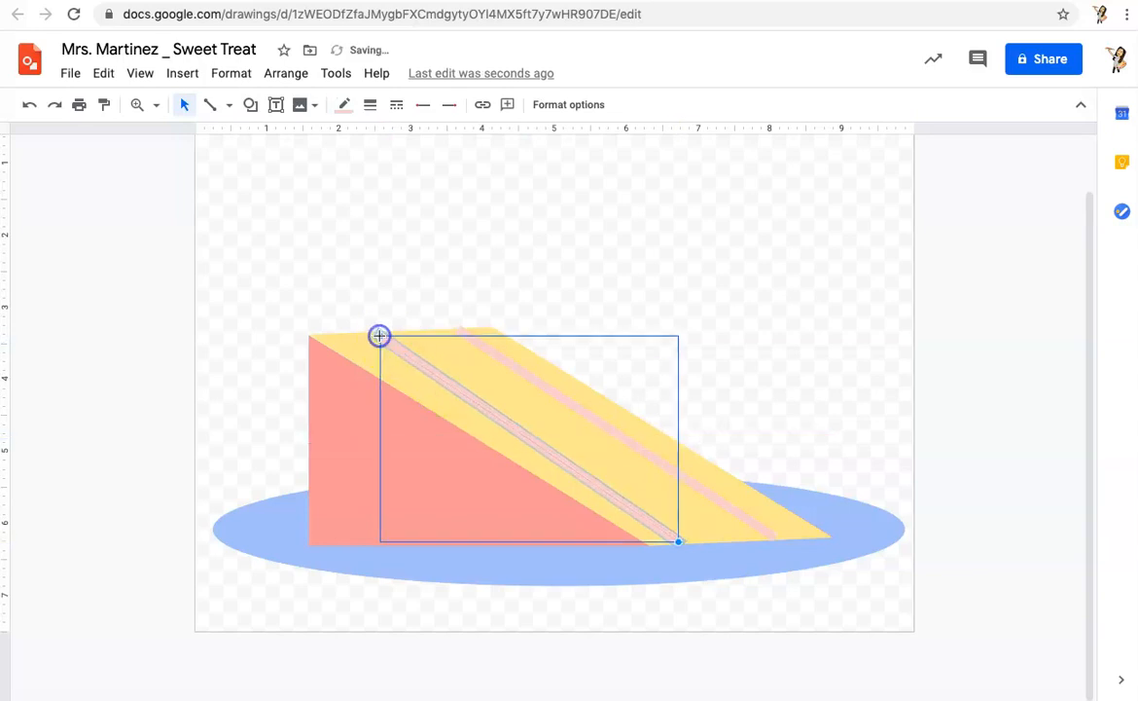
{"action": "left_click", "coordinate": [235, 371]}
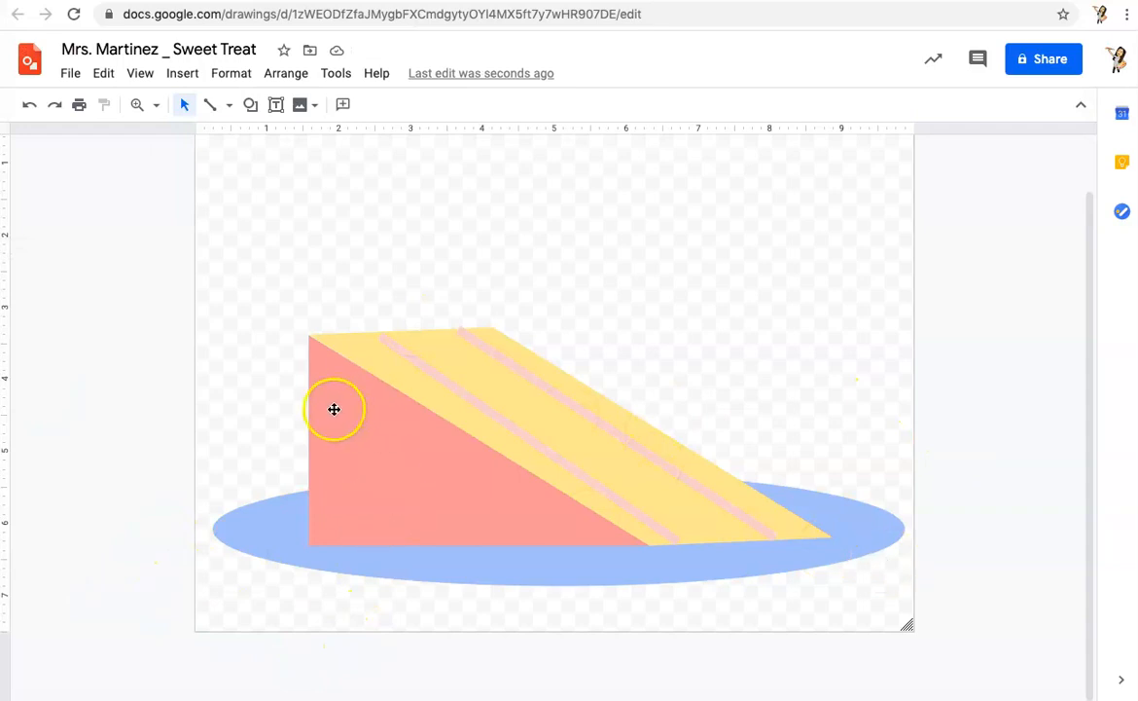
- Draw a small oval on the blue plate, on the rim beside the triangle's vertical edge
{"action": "left_click", "coordinate": [253, 105]}
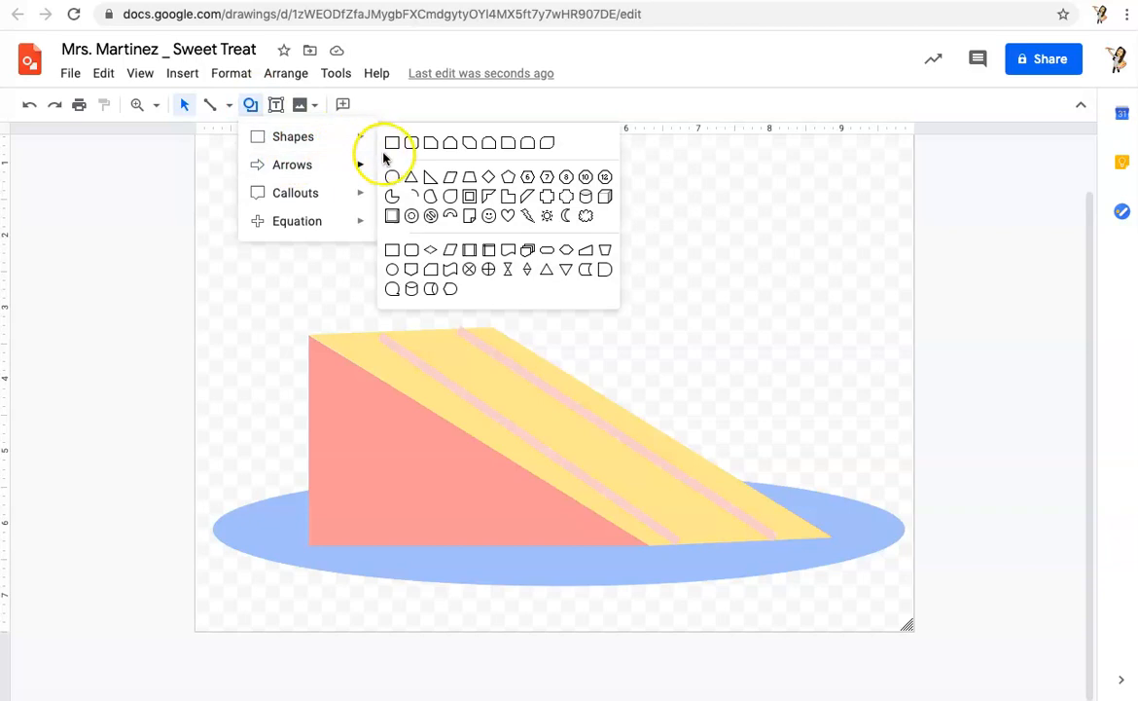
{"action": "mouse_move", "coordinate": [304, 140]}
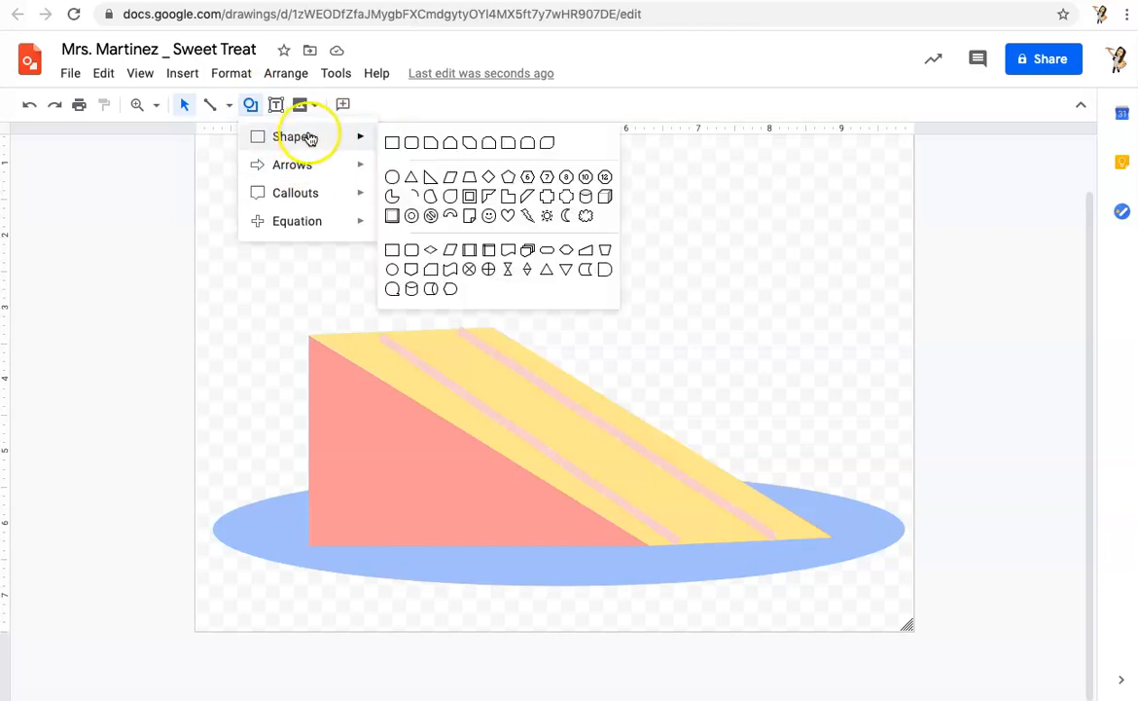
{"action": "left_click", "coordinate": [395, 179]}
{"action": "left_click_drag", "start_coordinate": [240, 513], "coordinate": [277, 542]}
- Fill the small oval on the plate with white and make its border transparent
{"action": "left_click", "coordinate": [344, 104]}
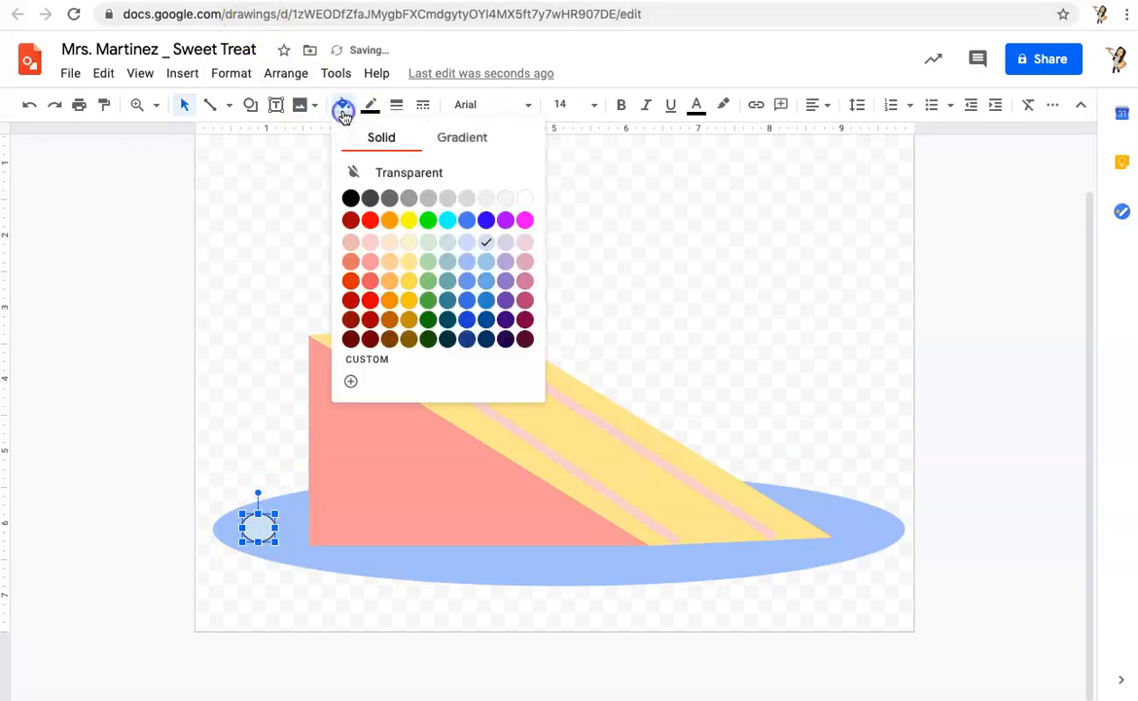
{"action": "left_click", "coordinate": [524, 197]}
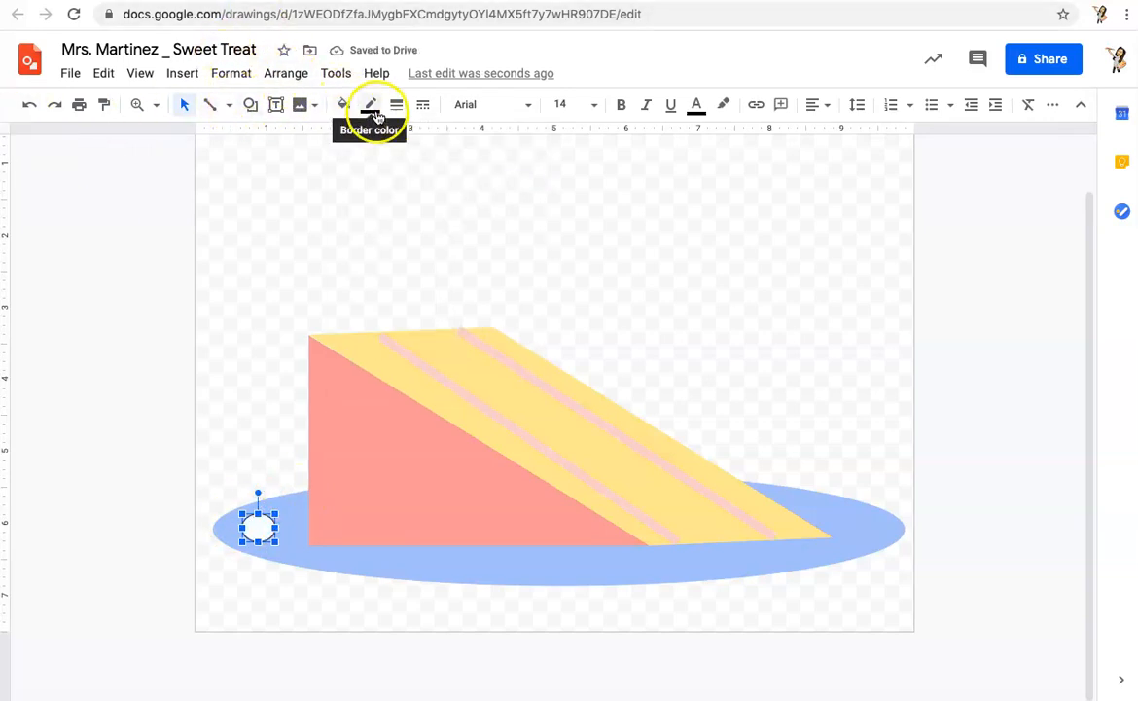
{"action": "left_click", "coordinate": [373, 109]}
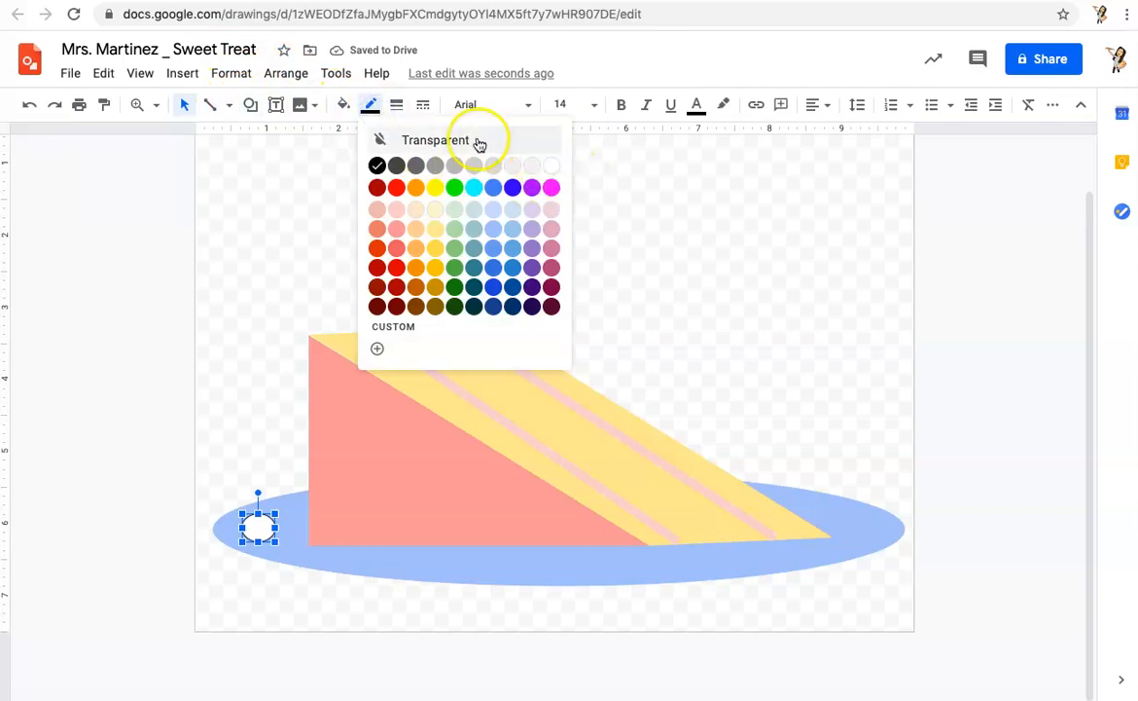
{"action": "left_click", "coordinate": [467, 139]}
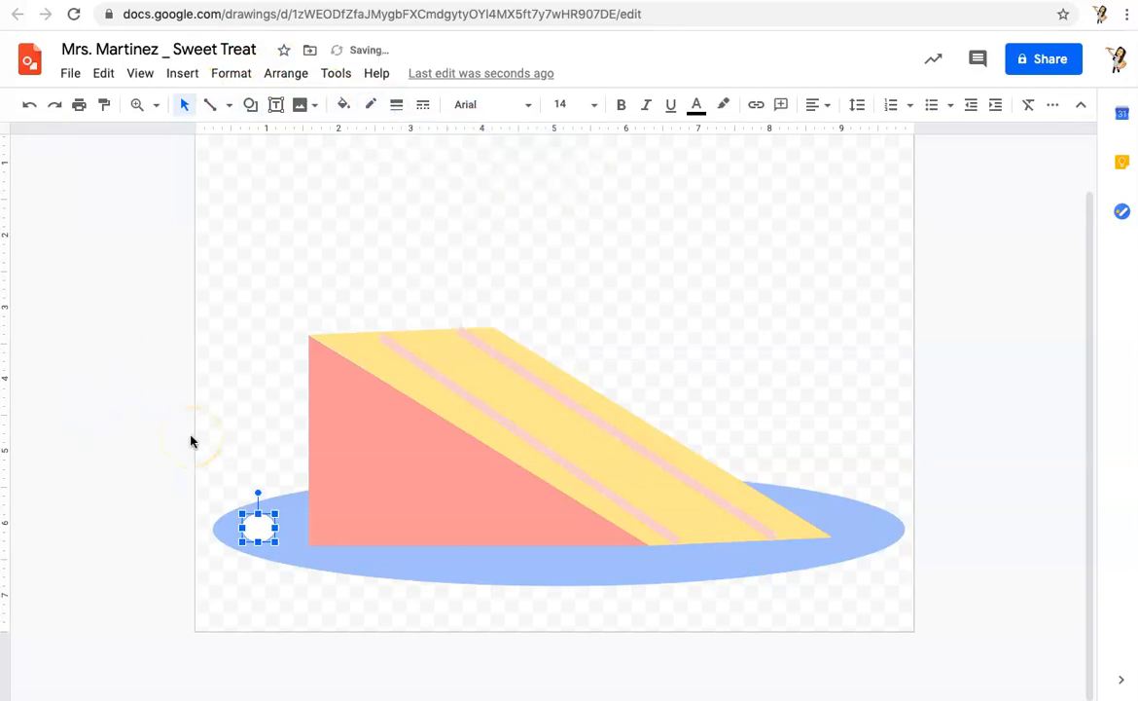
- Copy the white oval and paste five copies of it
{"action": "left_click", "coordinate": [104, 76]}
{"action": "left_click", "coordinate": [123, 200]}
{"action": "left_click", "coordinate": [104, 73]}
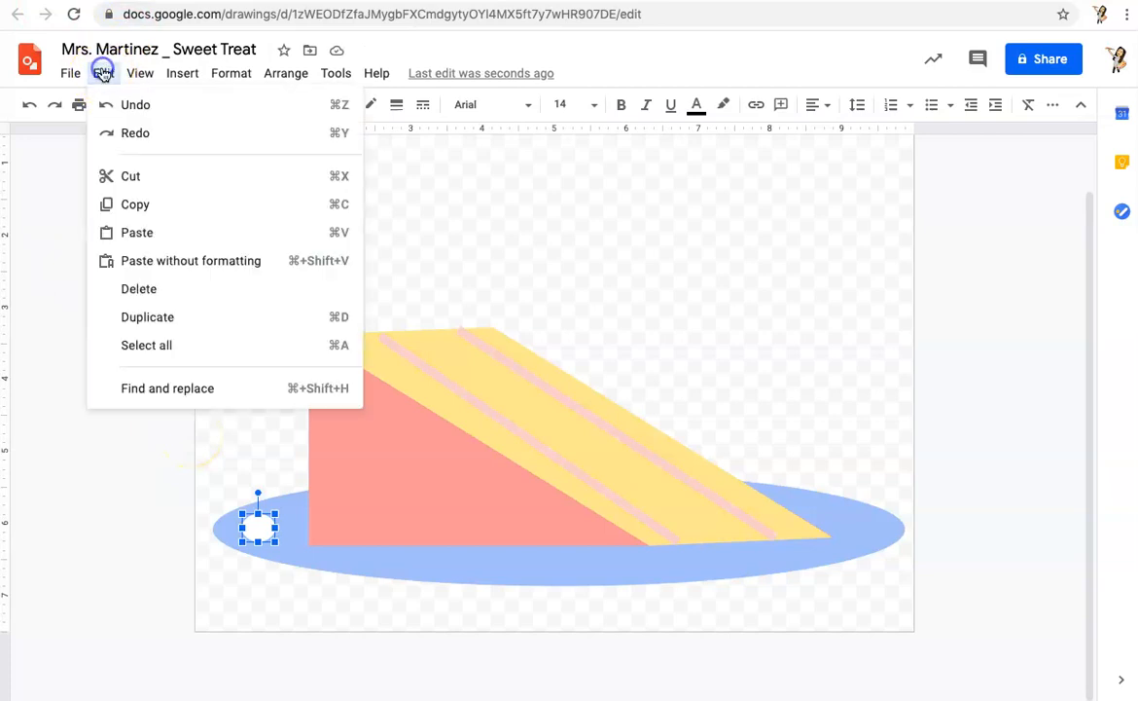
{"action": "left_click", "coordinate": [130, 234]}
{"action": "left_click", "coordinate": [102, 73]}
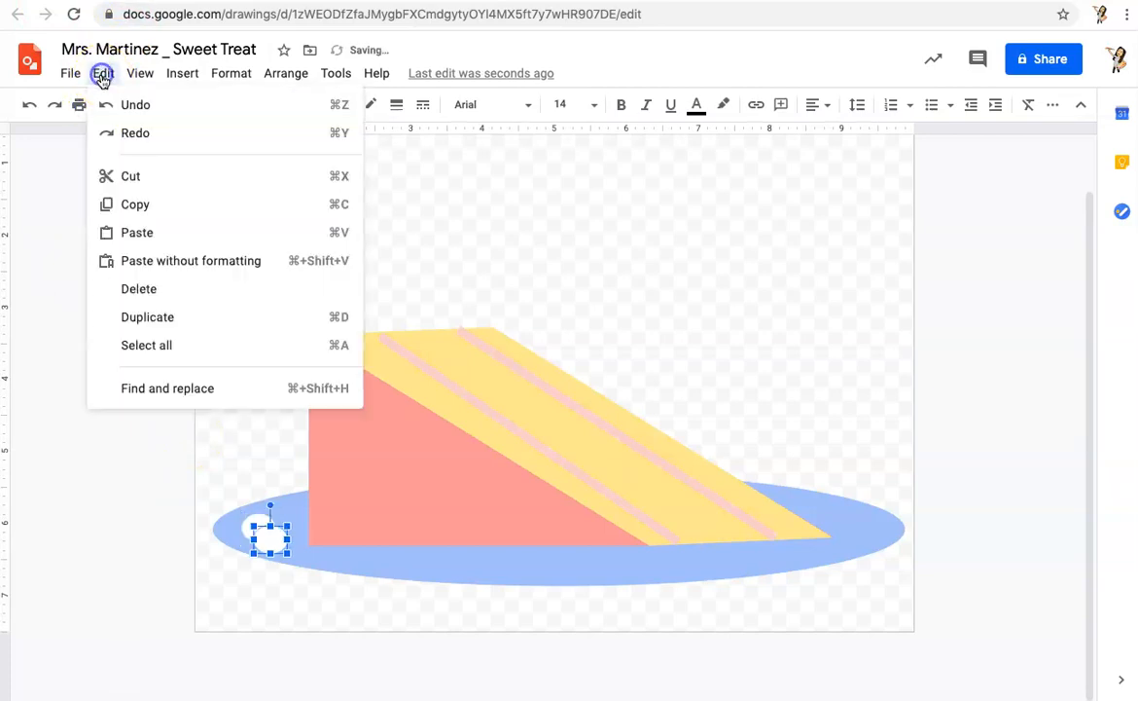
{"action": "left_click", "coordinate": [140, 232]}
{"action": "left_click", "coordinate": [107, 71]}
{"action": "left_click", "coordinate": [158, 231]}
{"action": "left_click", "coordinate": [104, 73]}
{"action": "left_click", "coordinate": [156, 233]}
{"action": "left_click", "coordinate": [103, 73]}
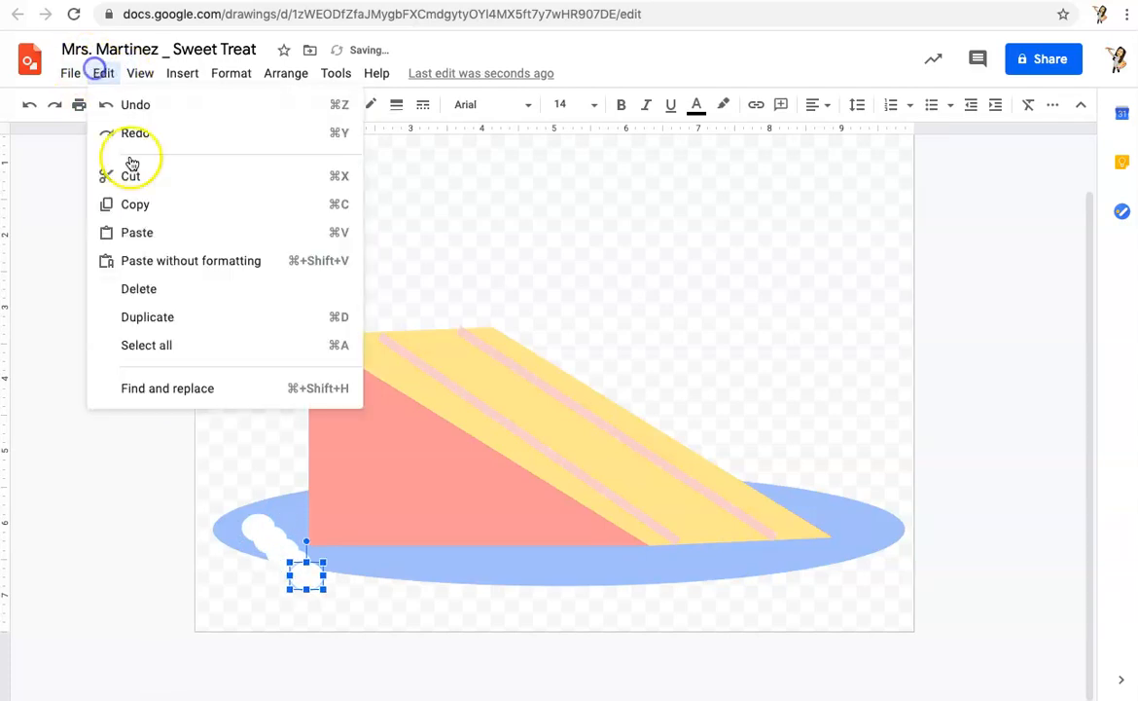
{"action": "left_click", "coordinate": [153, 232]}
- Spread the five pasted ovals along the plate's front rim and around the cake's pointed end, varying their sizes
{"action": "left_click_drag", "start_coordinate": [325, 579], "coordinate": [872, 520]}
{"action": "left_click_drag", "start_coordinate": [313, 576], "coordinate": [506, 564]}
{"action": "left_click_drag", "start_coordinate": [297, 562], "coordinate": [822, 507]}
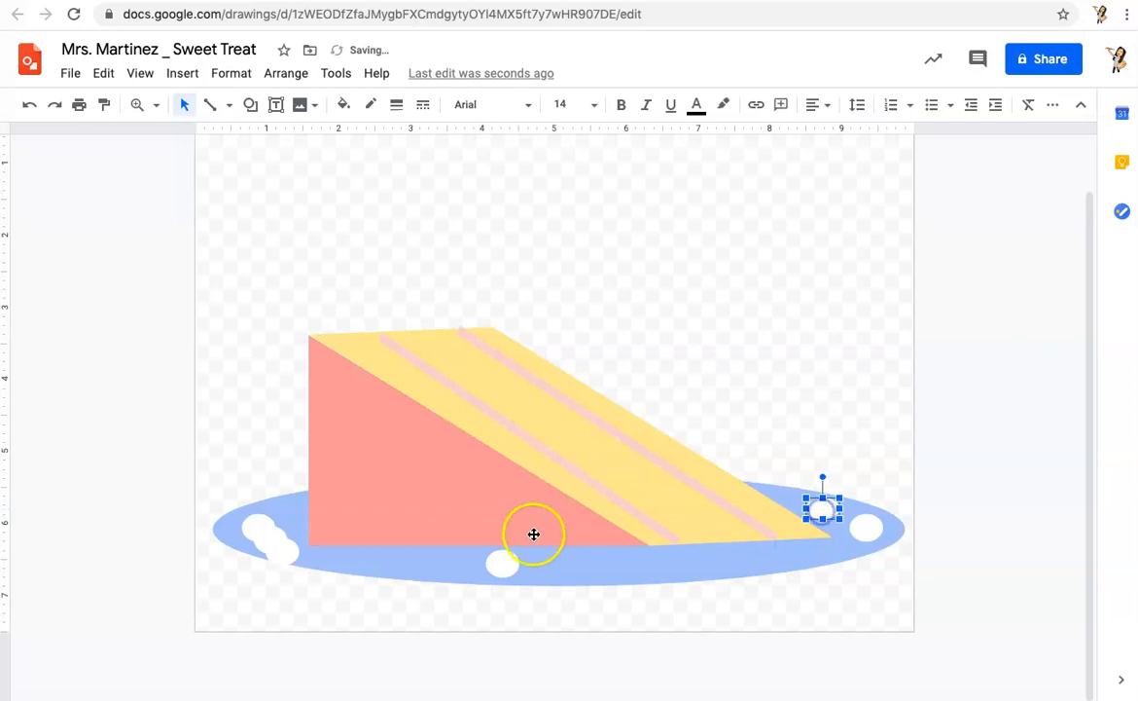
{"action": "left_click_drag", "start_coordinate": [280, 558], "coordinate": [757, 545]}
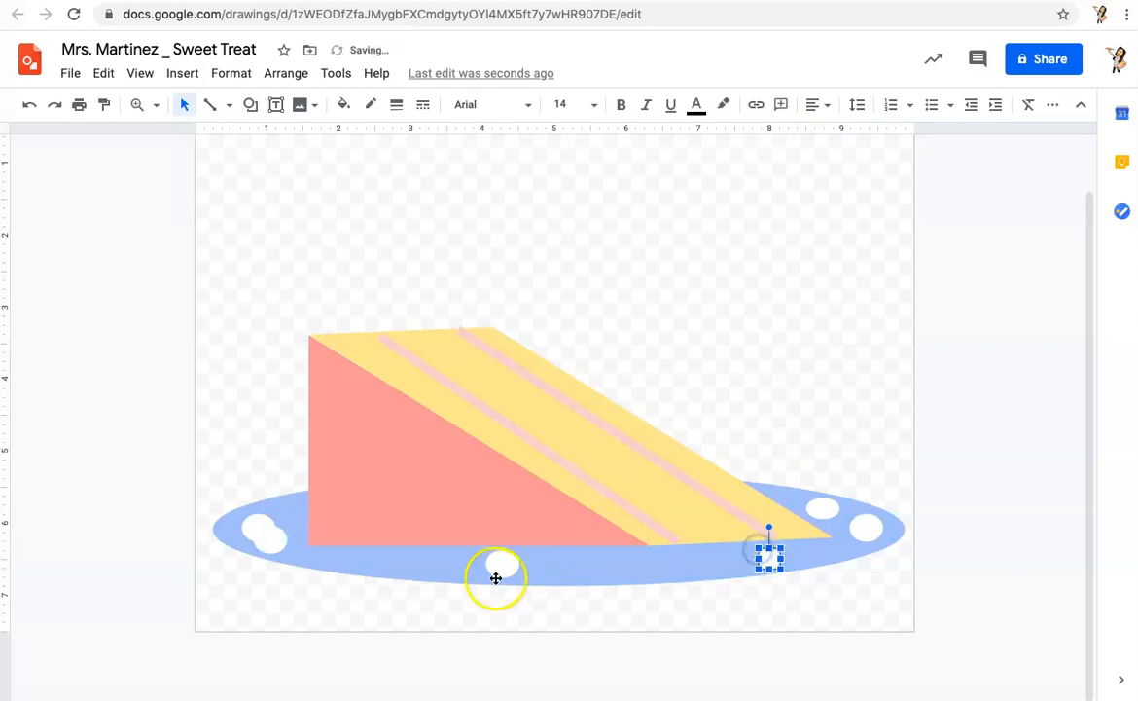
{"action": "left_click_drag", "start_coordinate": [276, 543], "coordinate": [668, 566]}
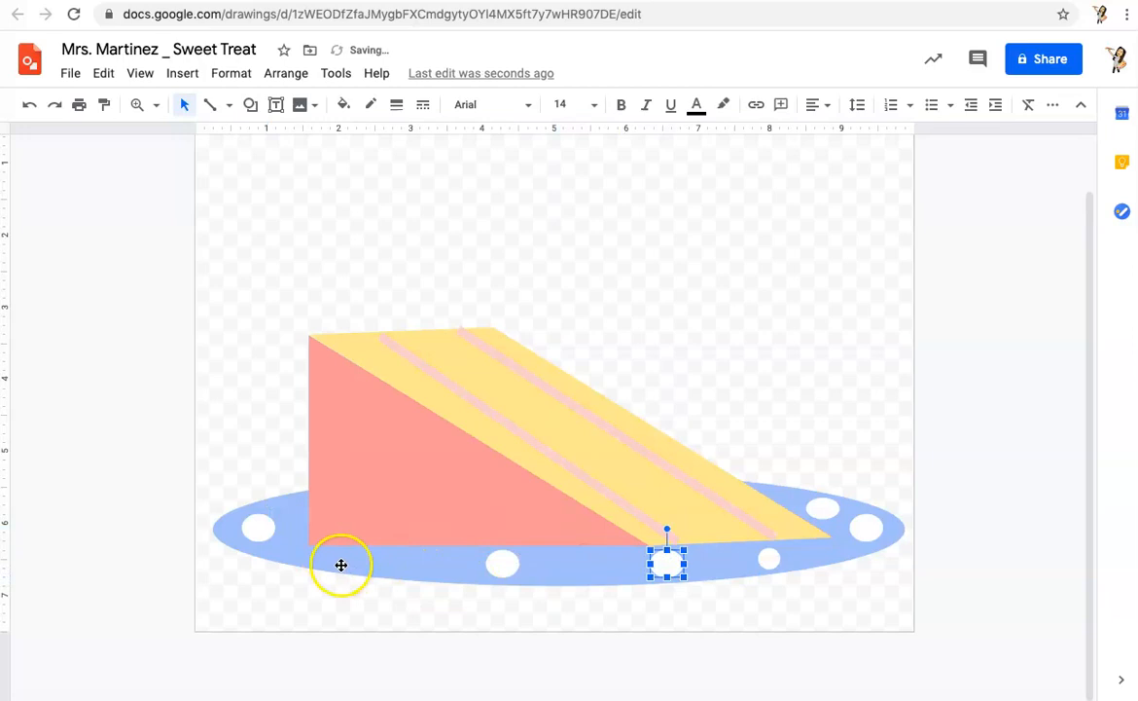
- Paste three more copies of the white oval
{"action": "left_click", "coordinate": [103, 74]}
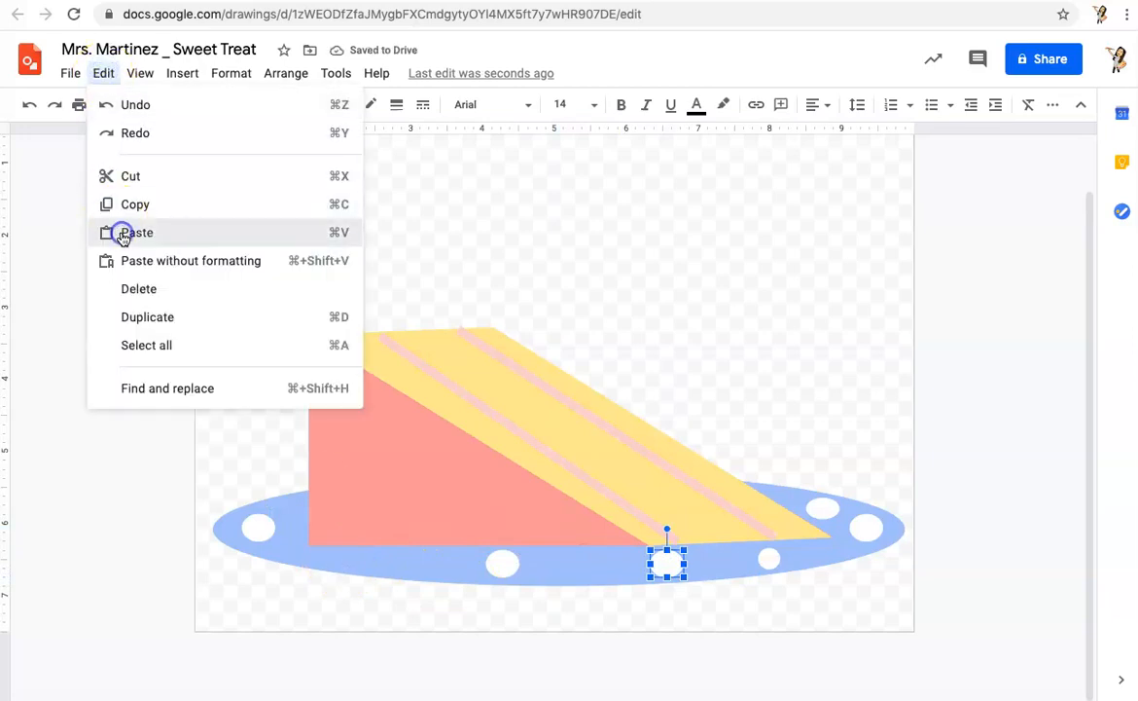
{"action": "left_click", "coordinate": [127, 233]}
{"action": "left_click", "coordinate": [103, 74]}
{"action": "left_click", "coordinate": [135, 233]}
{"action": "left_click", "coordinate": [104, 73]}
{"action": "left_click", "coordinate": [136, 233]}
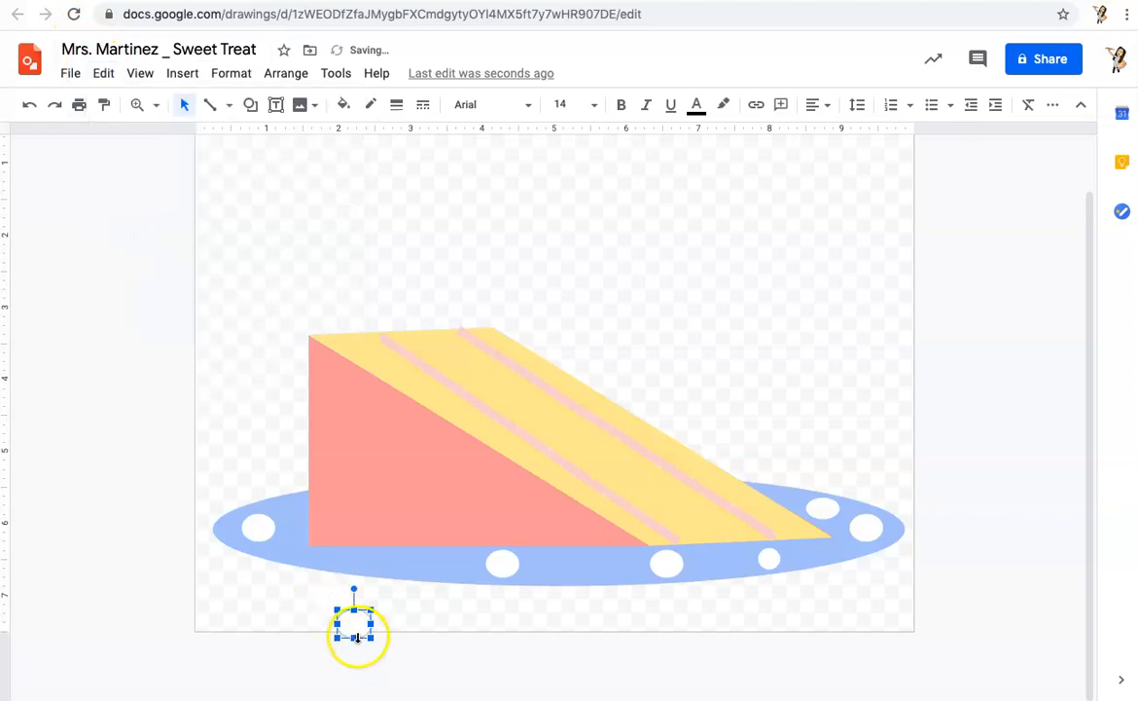
- Place the three new ovals in the gaps along the plate's front rim at smaller sizes
{"action": "left_click_drag", "start_coordinate": [353, 613], "coordinate": [411, 552]}
{"action": "left_click", "coordinate": [328, 603]}
{"action": "left_click_drag", "start_coordinate": [319, 569], "coordinate": [580, 564]}
{"action": "left_click", "coordinate": [354, 604]}
{"action": "left_click_drag", "start_coordinate": [342, 591], "coordinate": [351, 558]}
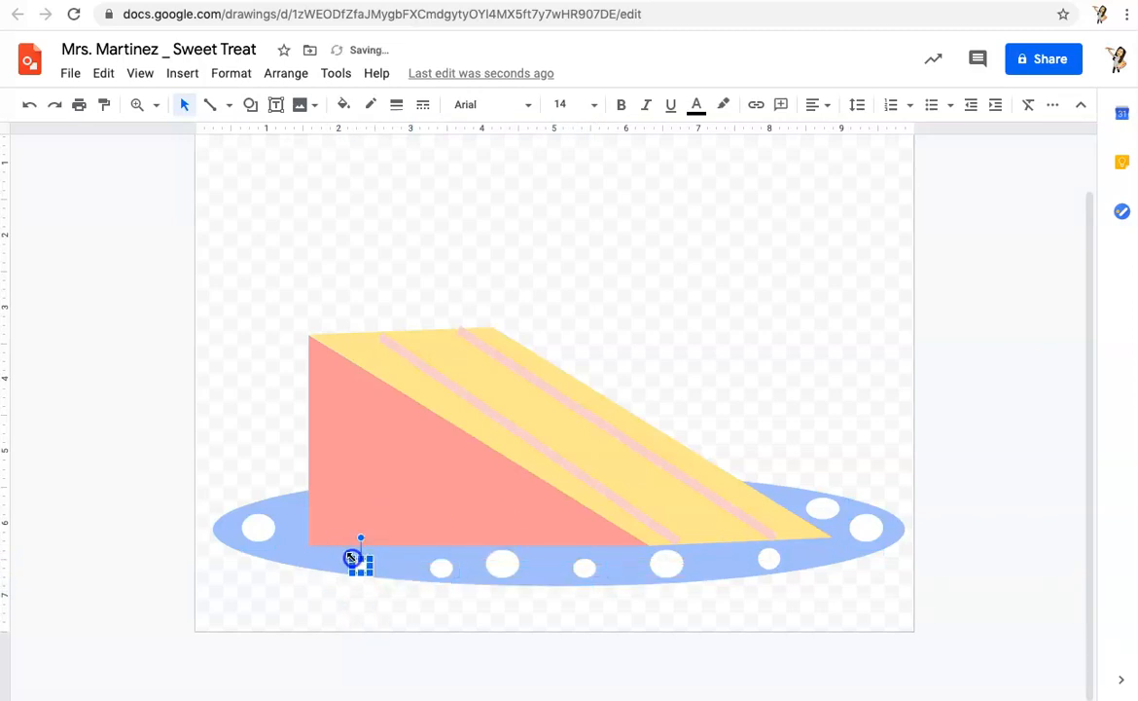
{"action": "left_click", "coordinate": [172, 536]}
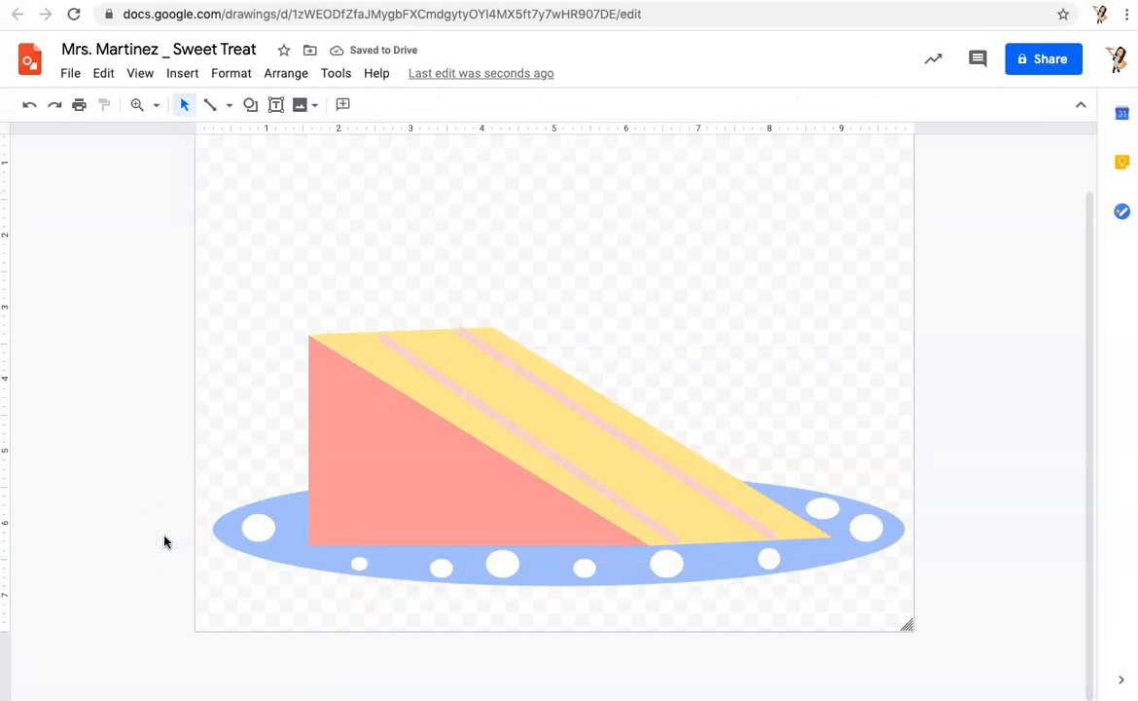
- Paste two more ovals and place them smaller on the plate beside the triangle's vertical edge, one above the other
{"action": "key", "text": "ctrl+v"}
{"action": "left_click_drag", "start_coordinate": [366, 636], "coordinate": [295, 506]}
{"action": "left_click", "coordinate": [175, 561]}
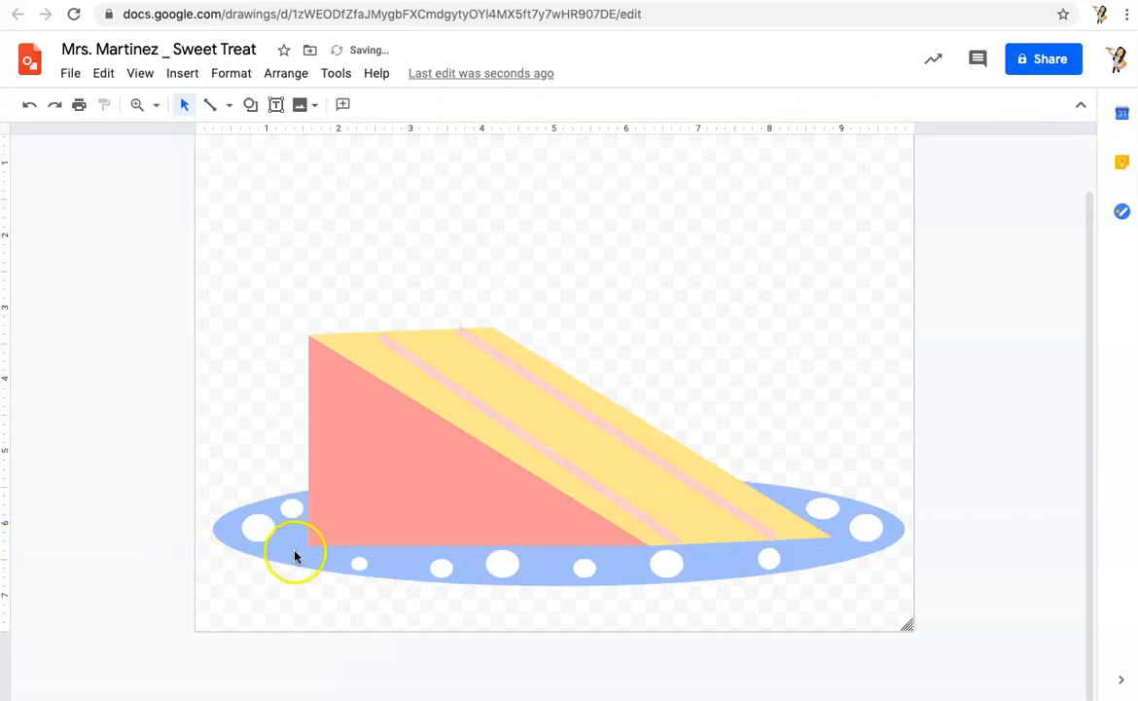
{"action": "key", "text": "ctrl+v"}
{"action": "left_click_drag", "start_coordinate": [381, 645], "coordinate": [290, 551]}
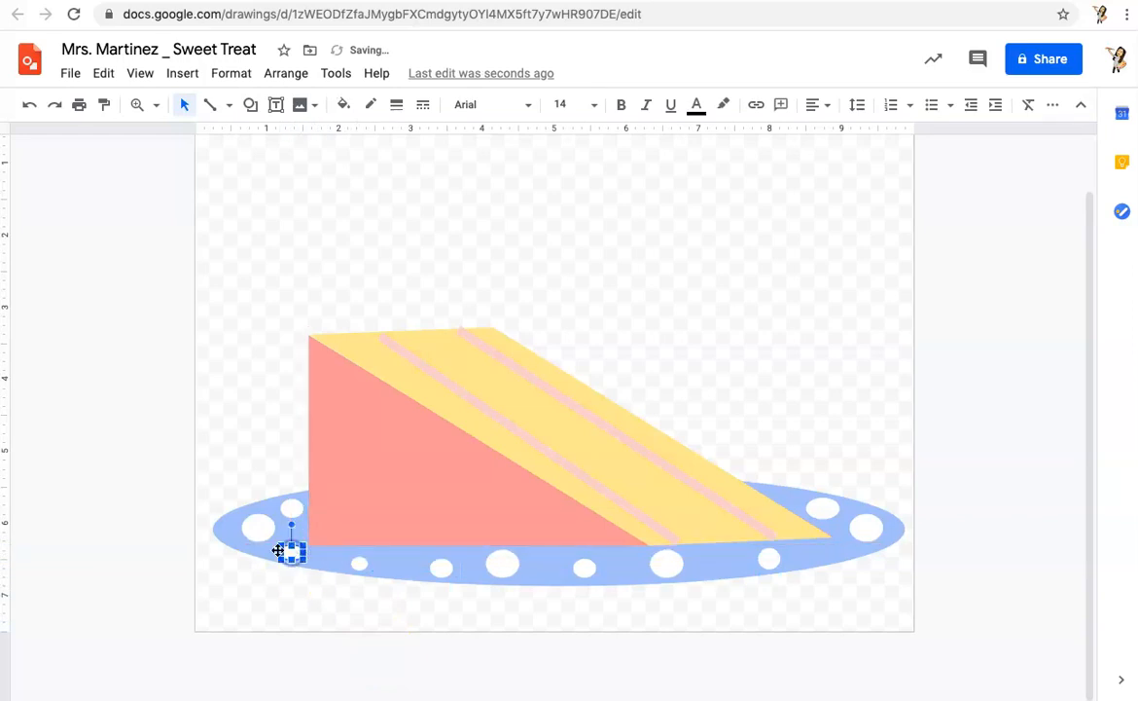
{"action": "left_click", "coordinate": [126, 567]}
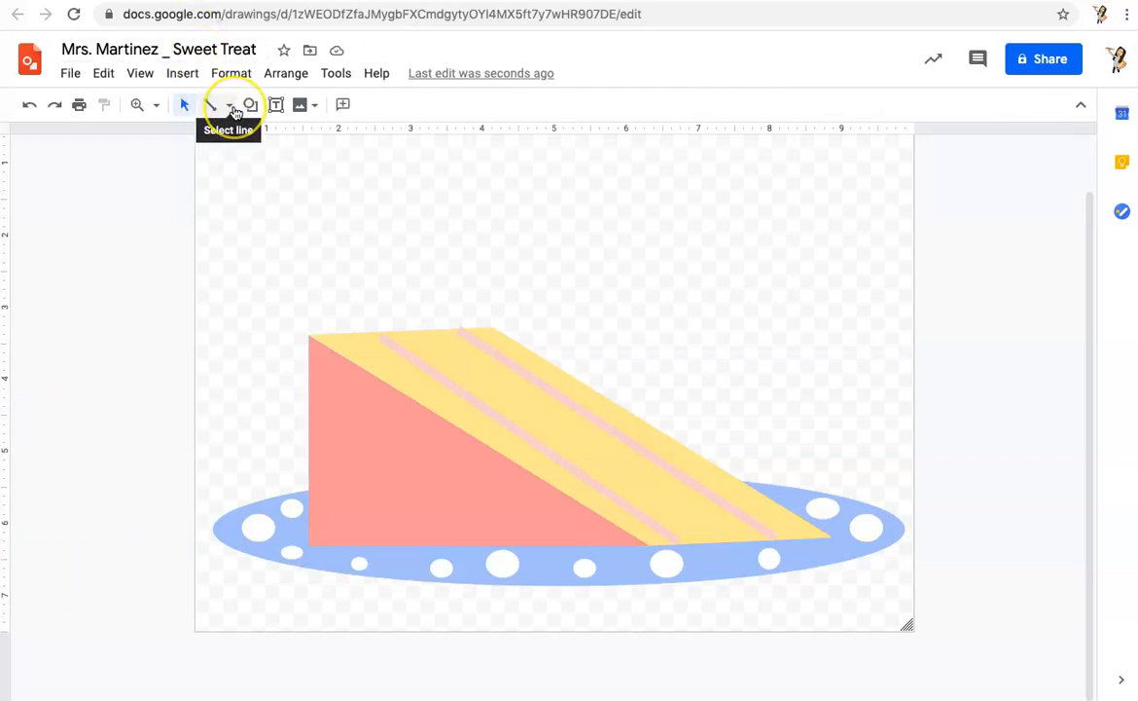
- Draw a rectangle across the full width of the canvas's lower part and fill it with the lightest purple
{"action": "left_click", "coordinate": [250, 105]}
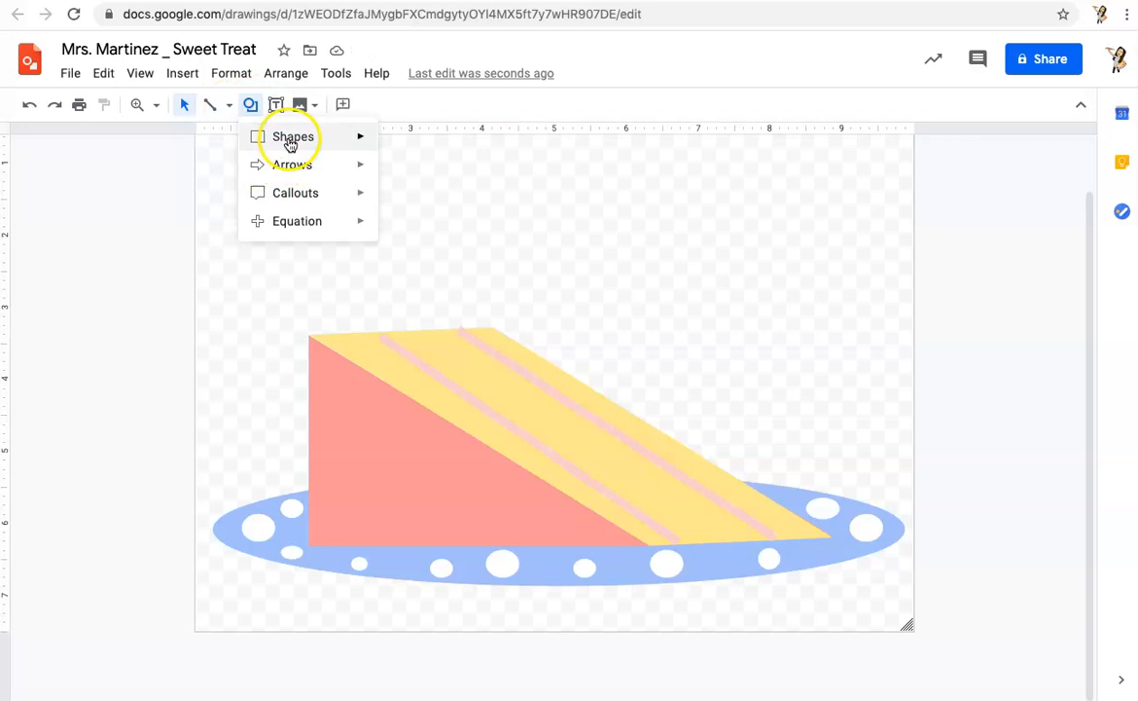
{"action": "left_click", "coordinate": [390, 144]}
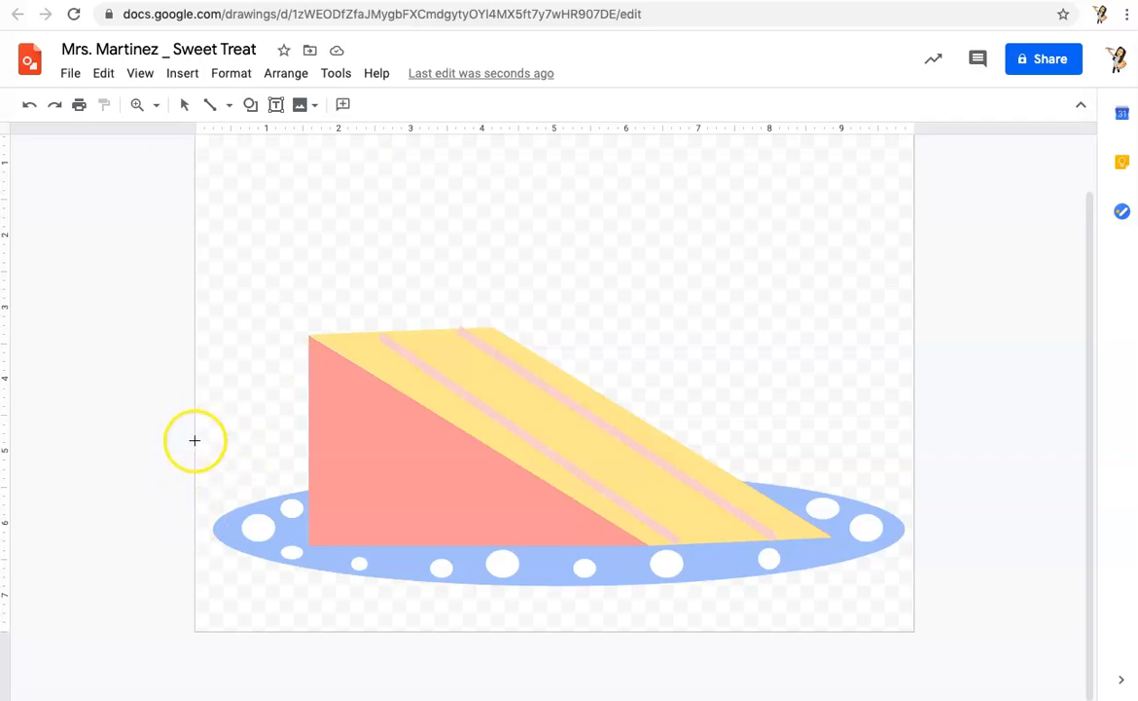
{"action": "left_click_drag", "start_coordinate": [195, 440], "coordinate": [911, 467]}
{"action": "left_click_drag", "start_coordinate": [916, 534], "coordinate": [917, 630]}
{"action": "left_click", "coordinate": [343, 105]}
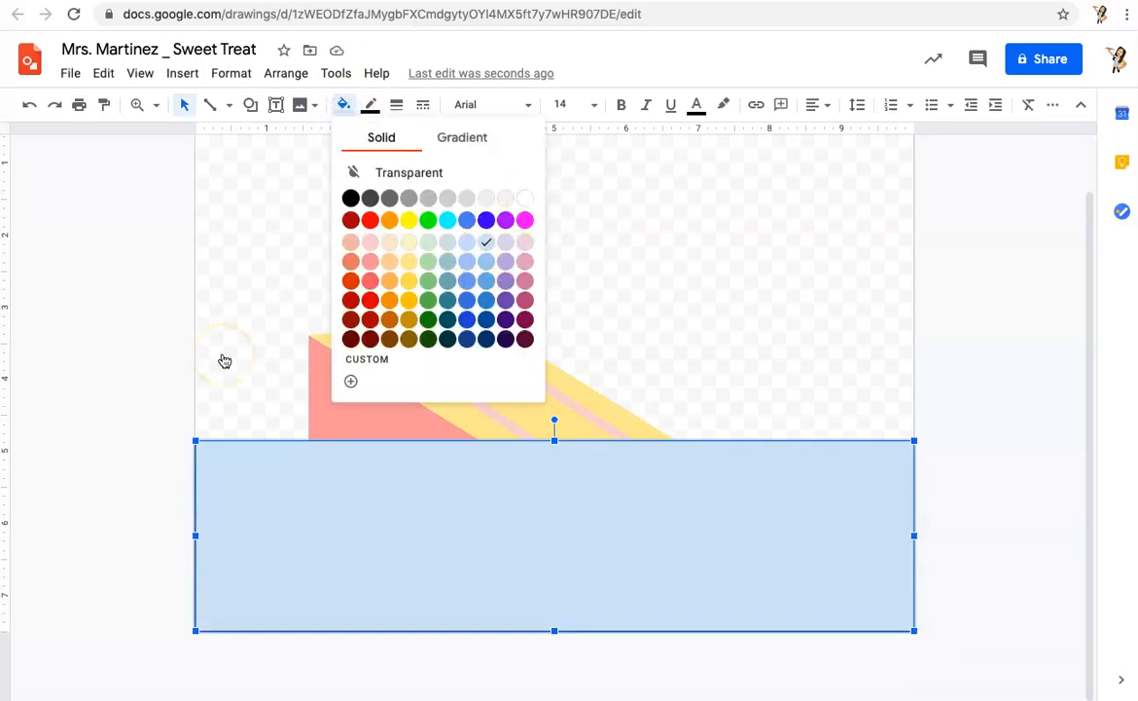
{"action": "left_click", "coordinate": [507, 241]}
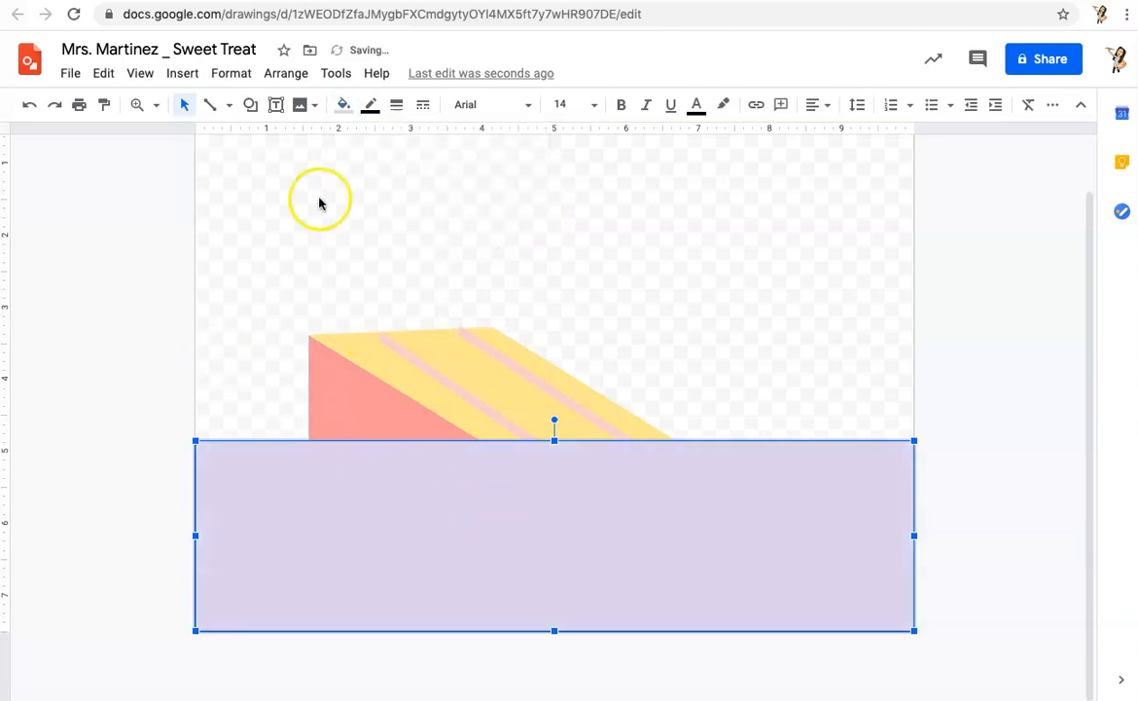
- Send the purple rectangle behind all the other shapes and make its border transparent
{"action": "left_click", "coordinate": [277, 76]}
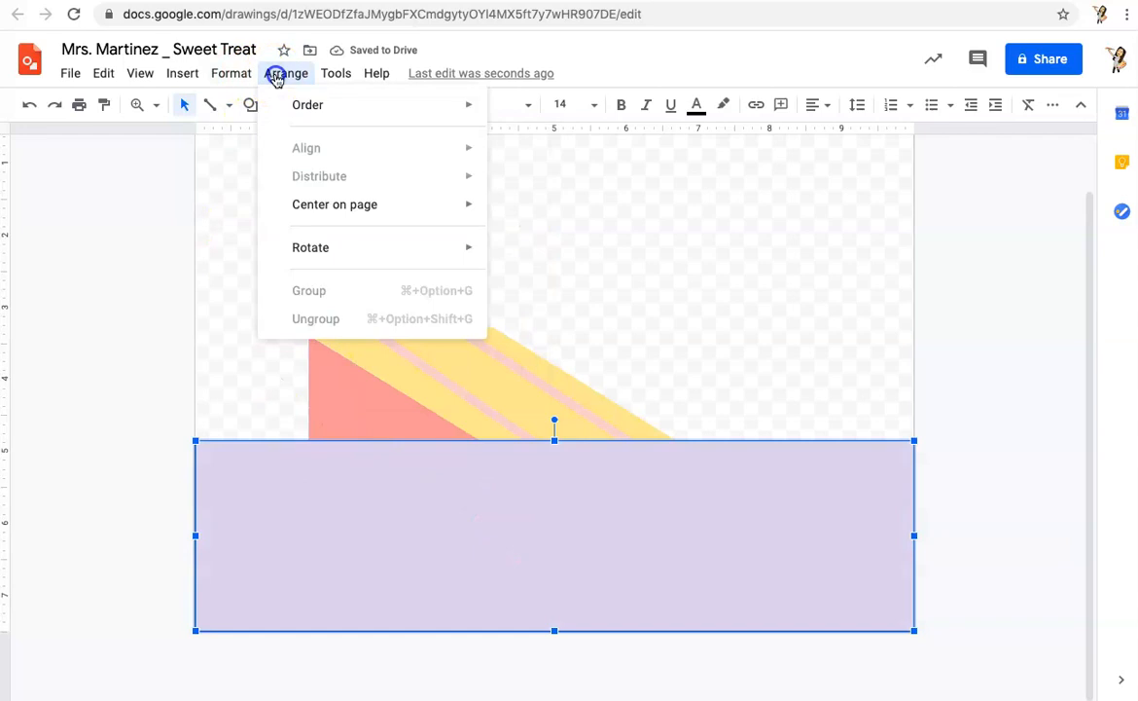
{"action": "mouse_move", "coordinate": [409, 109]}
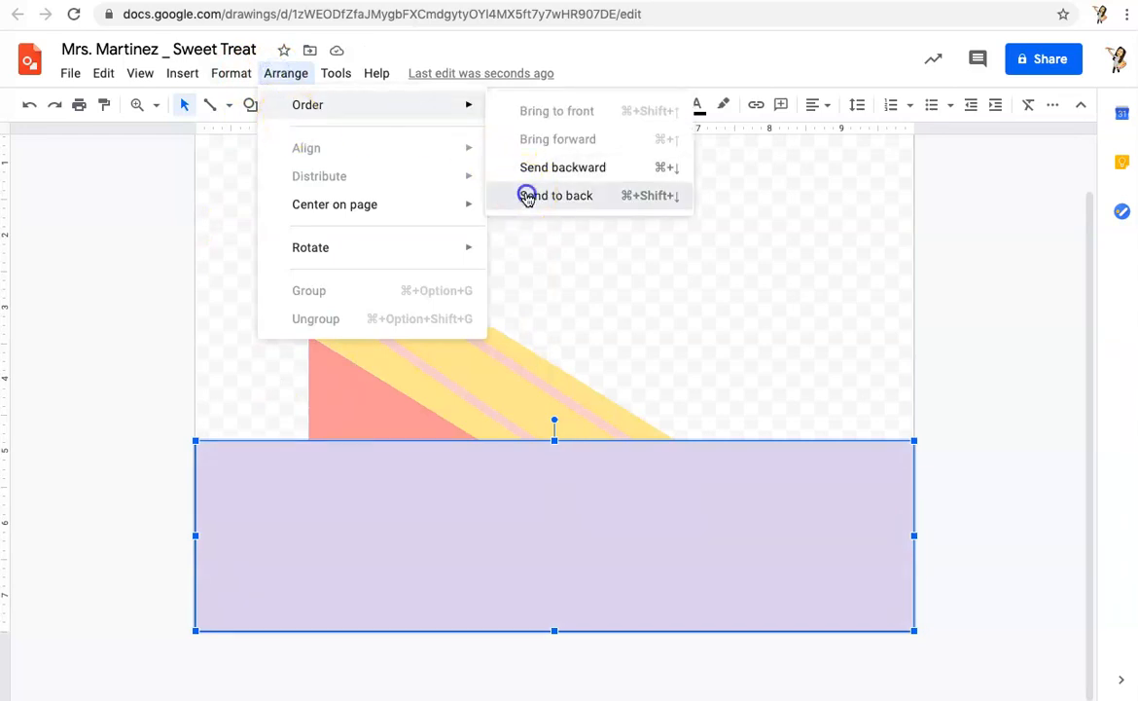
{"action": "left_click", "coordinate": [526, 195]}
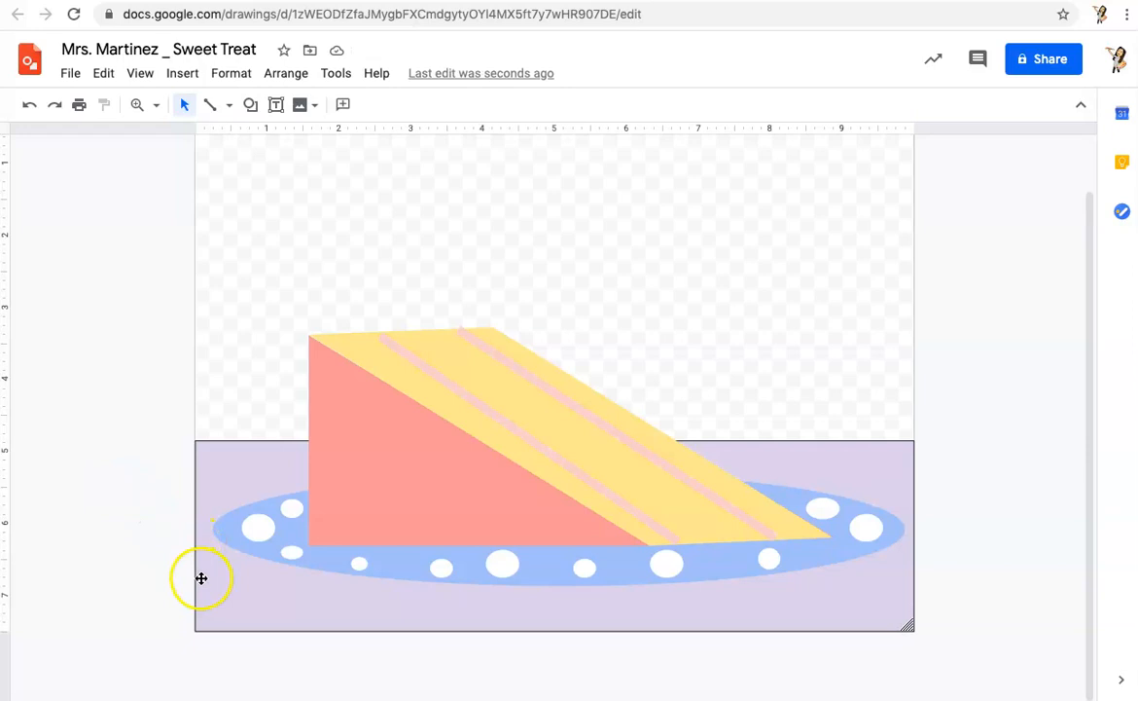
{"action": "left_click", "coordinate": [206, 466]}
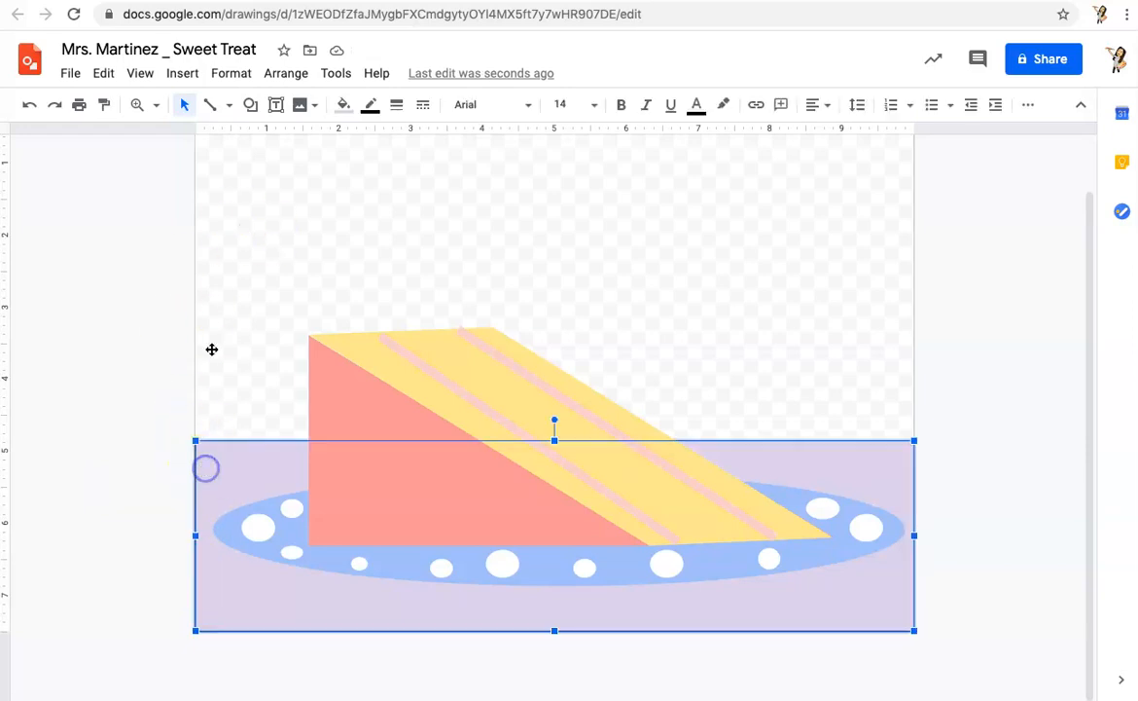
{"action": "left_click", "coordinate": [371, 110]}
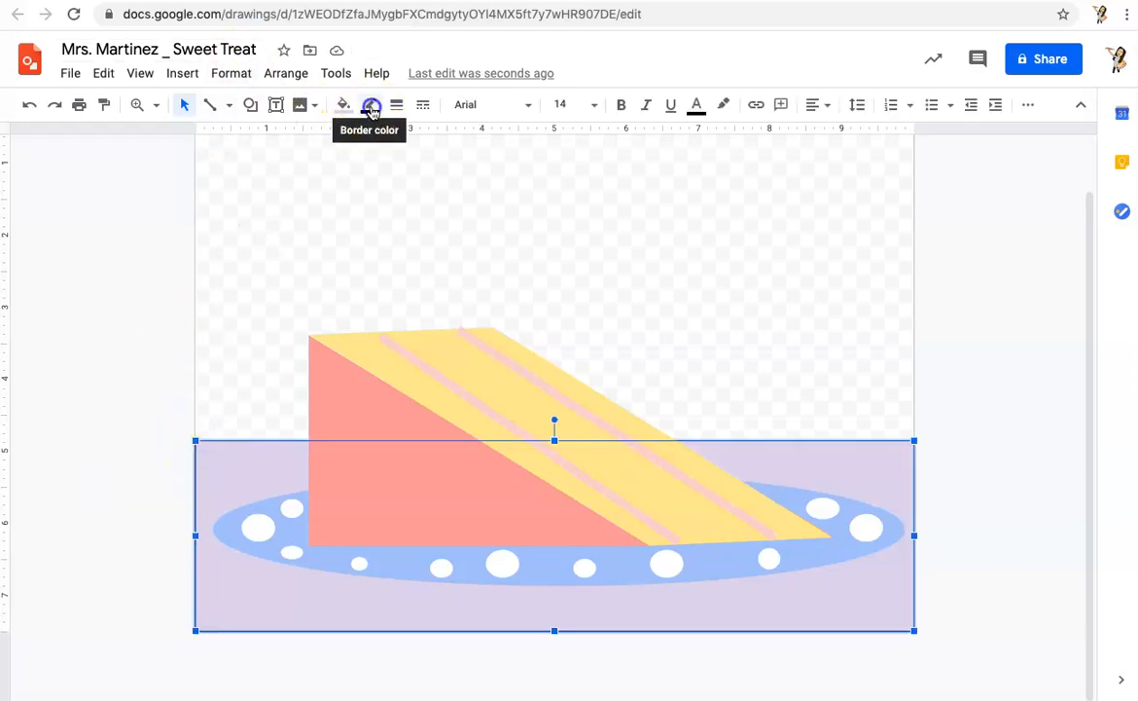
{"action": "left_click", "coordinate": [399, 149]}
{"action": "left_click", "coordinate": [76, 379]}
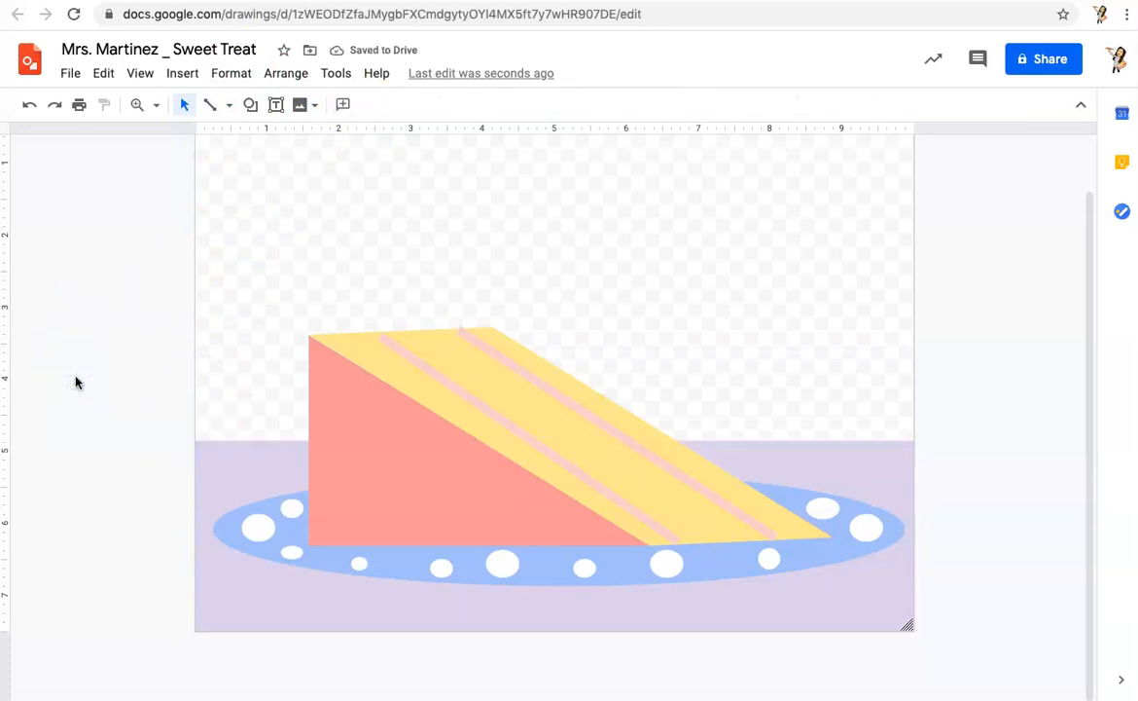
- Draw a rectangle over the whole canvas area above the purple table and make its border transparent
{"action": "scroll", "coordinate": [76, 383], "scroll_direction": "up", "scroll_amount": 1}
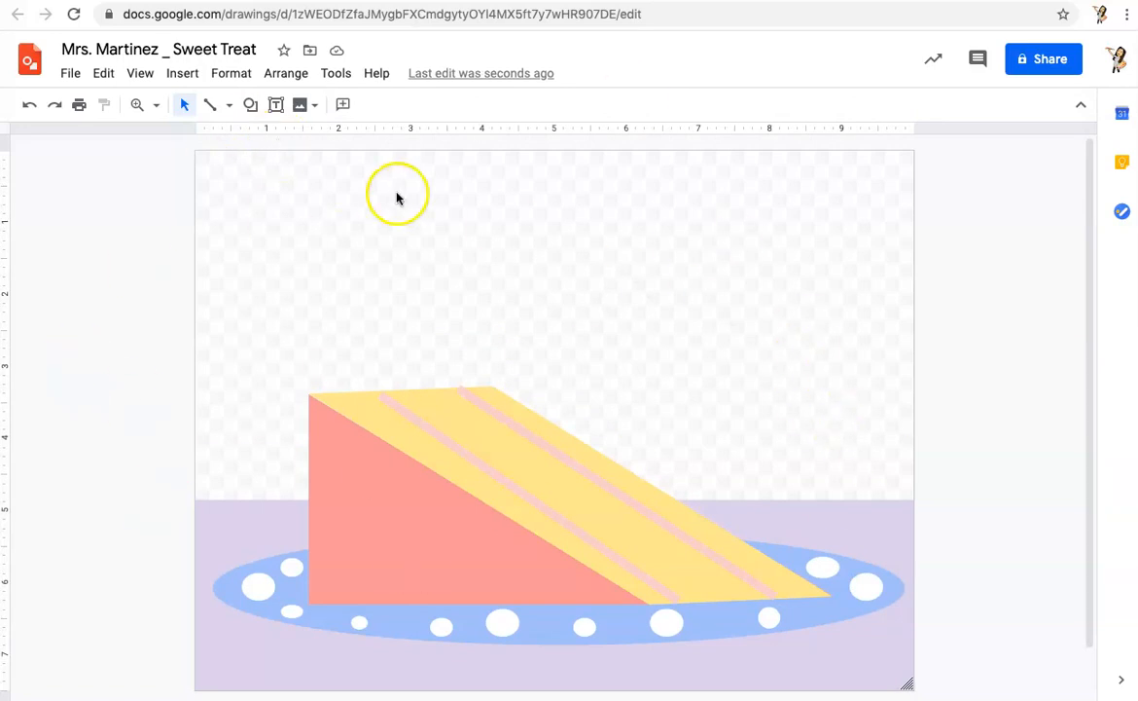
{"action": "left_click", "coordinate": [251, 107]}
{"action": "mouse_move", "coordinate": [265, 141]}
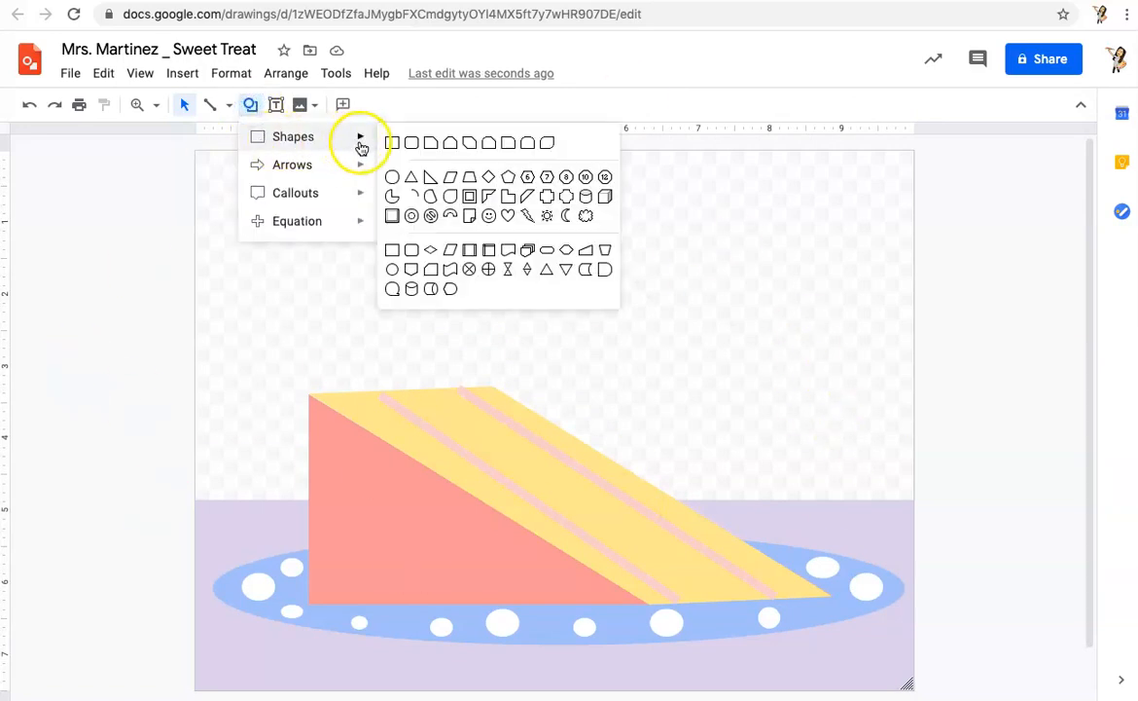
{"action": "left_click", "coordinate": [392, 144]}
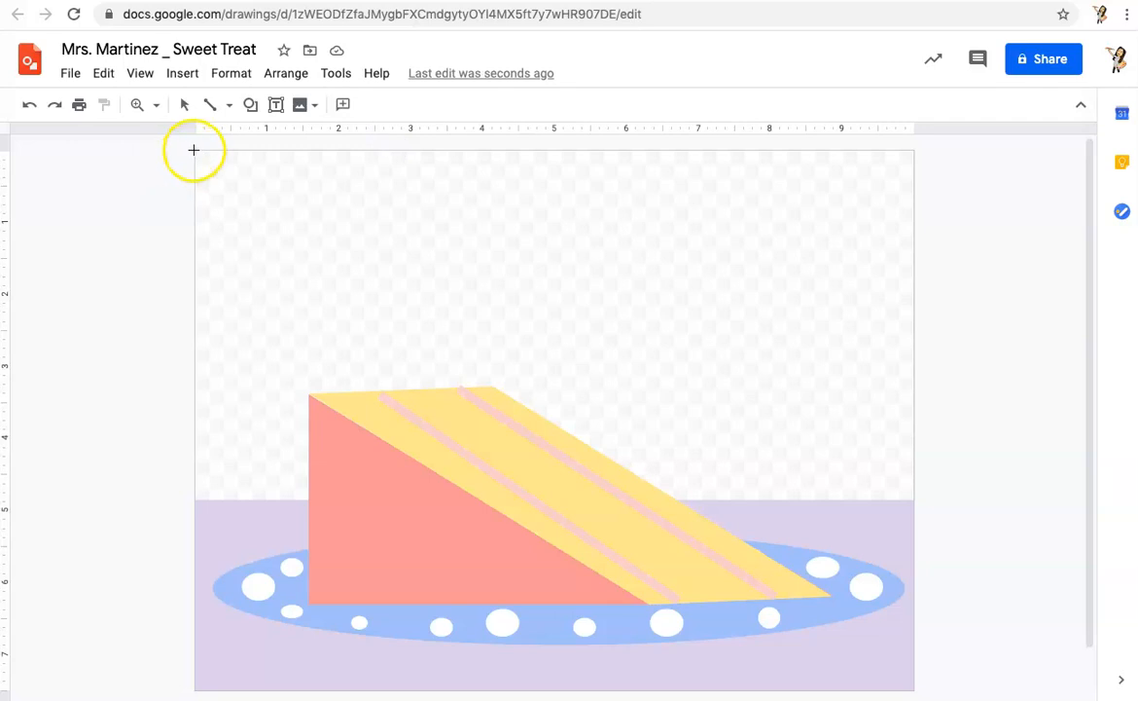
{"action": "left_click_drag", "start_coordinate": [193, 150], "coordinate": [912, 499]}
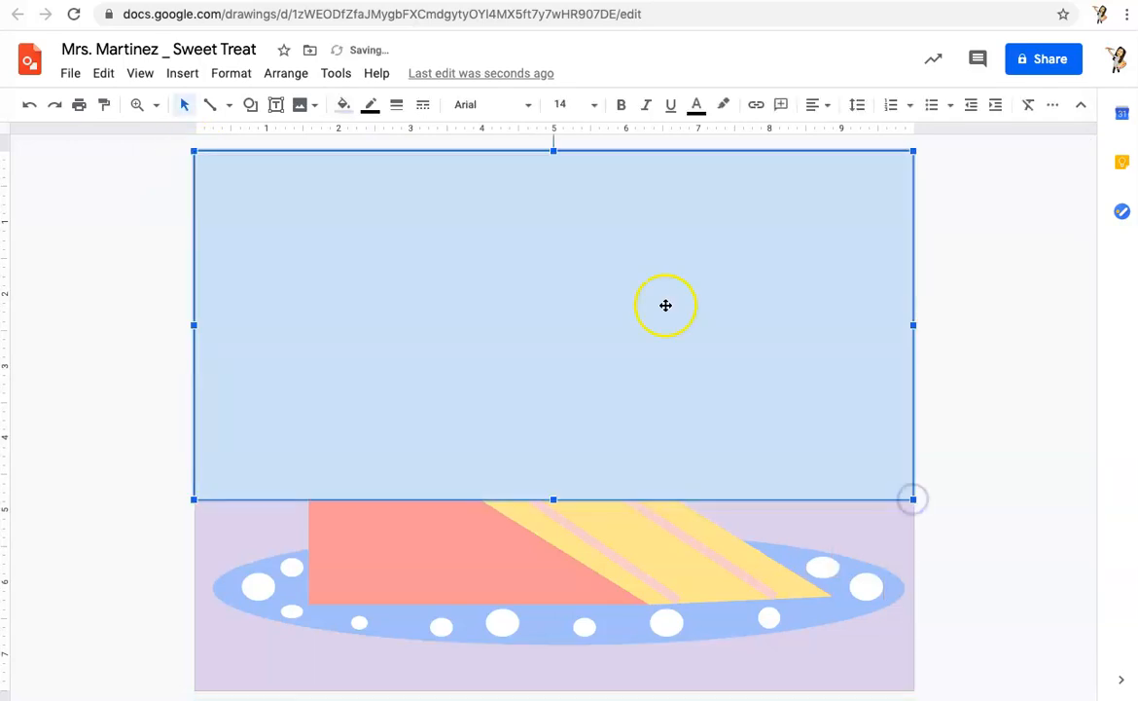
{"action": "left_click", "coordinate": [369, 109]}
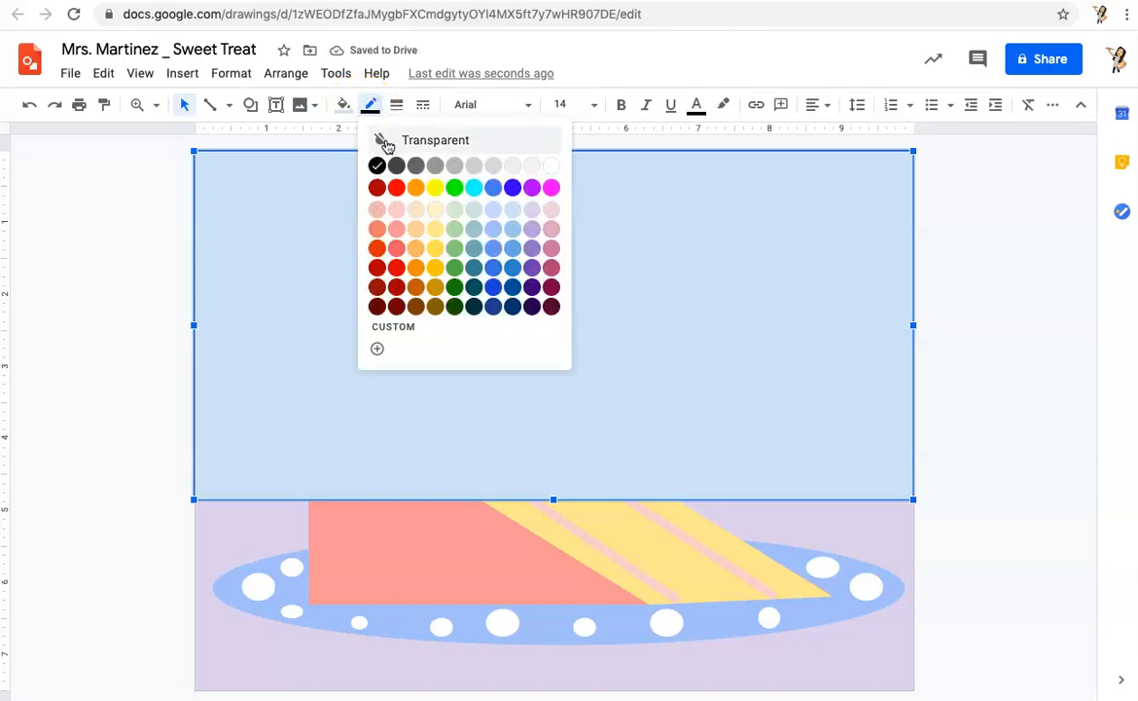
{"action": "left_click", "coordinate": [386, 142]}
- Try the lightest yellow as the upper rectangle's fill and replace it with a very light gray
{"action": "left_click", "coordinate": [344, 104]}
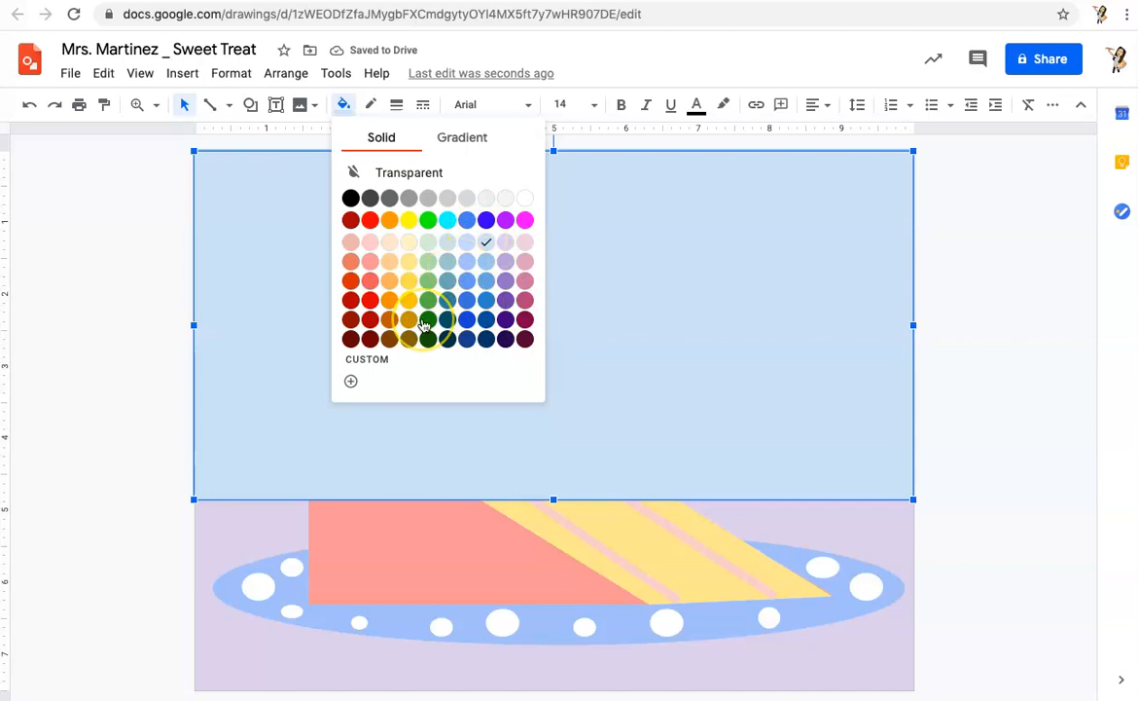
{"action": "left_click", "coordinate": [409, 242]}
{"action": "left_click", "coordinate": [343, 104]}
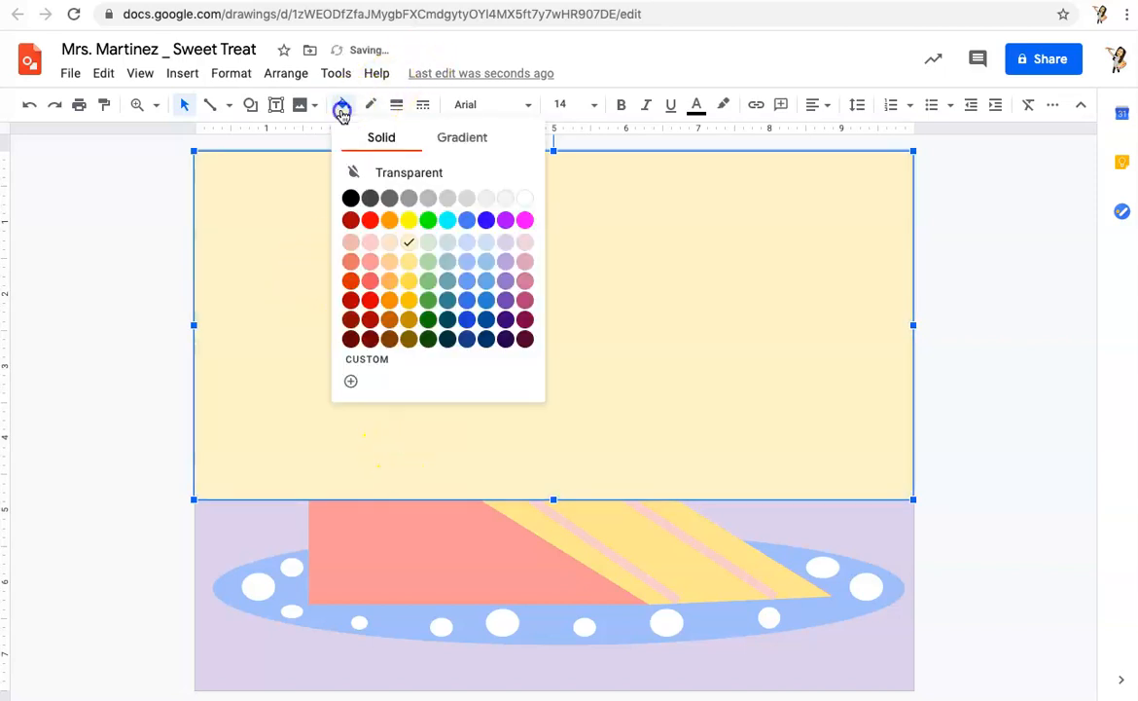
{"action": "left_click", "coordinate": [485, 200]}
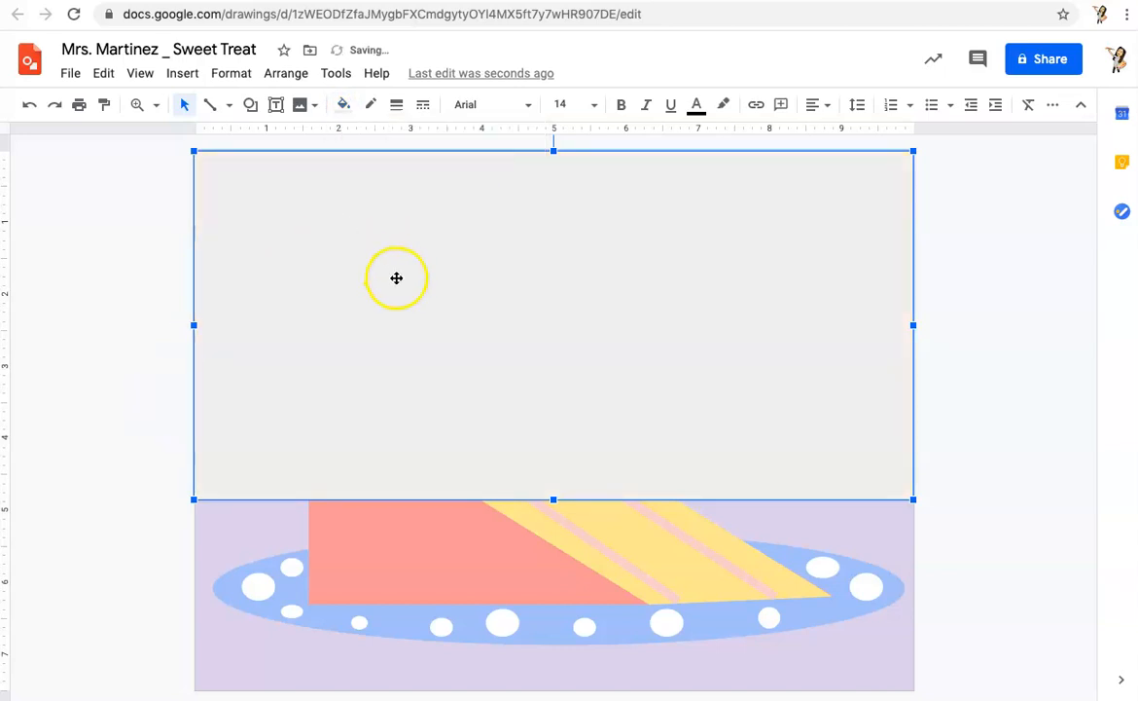
- Send the gray rectangle behind all the other shapes and deselect it
{"action": "left_click", "coordinate": [285, 73]}
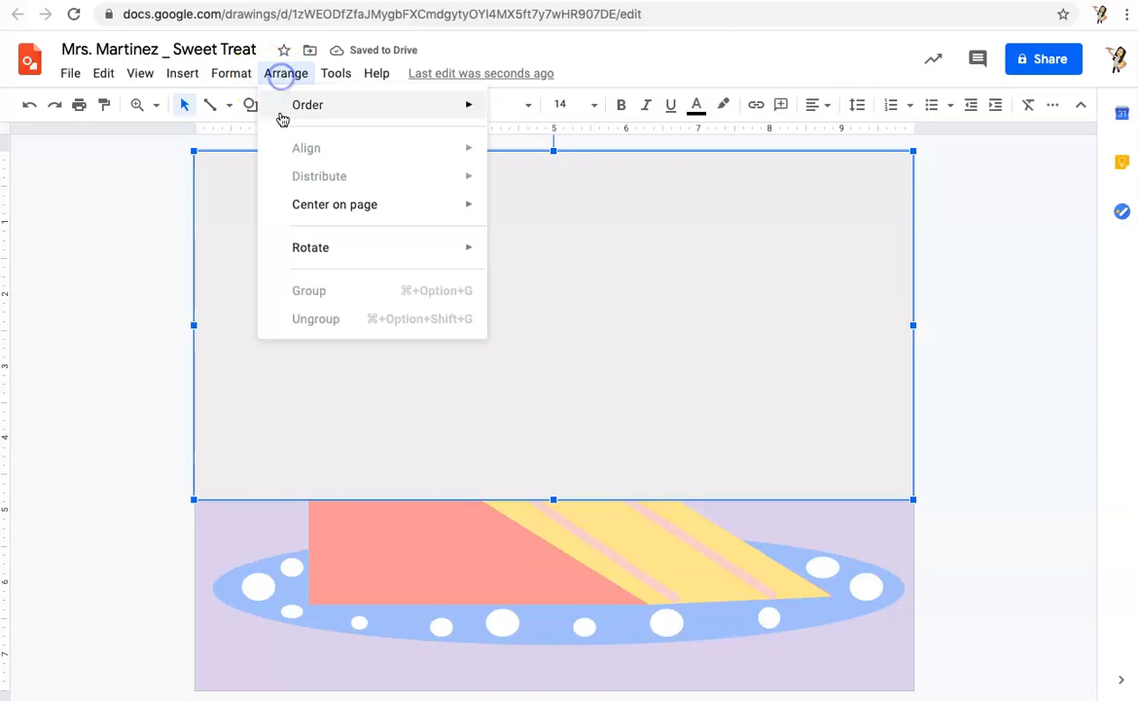
{"action": "mouse_move", "coordinate": [285, 122]}
{"action": "left_click", "coordinate": [557, 194]}
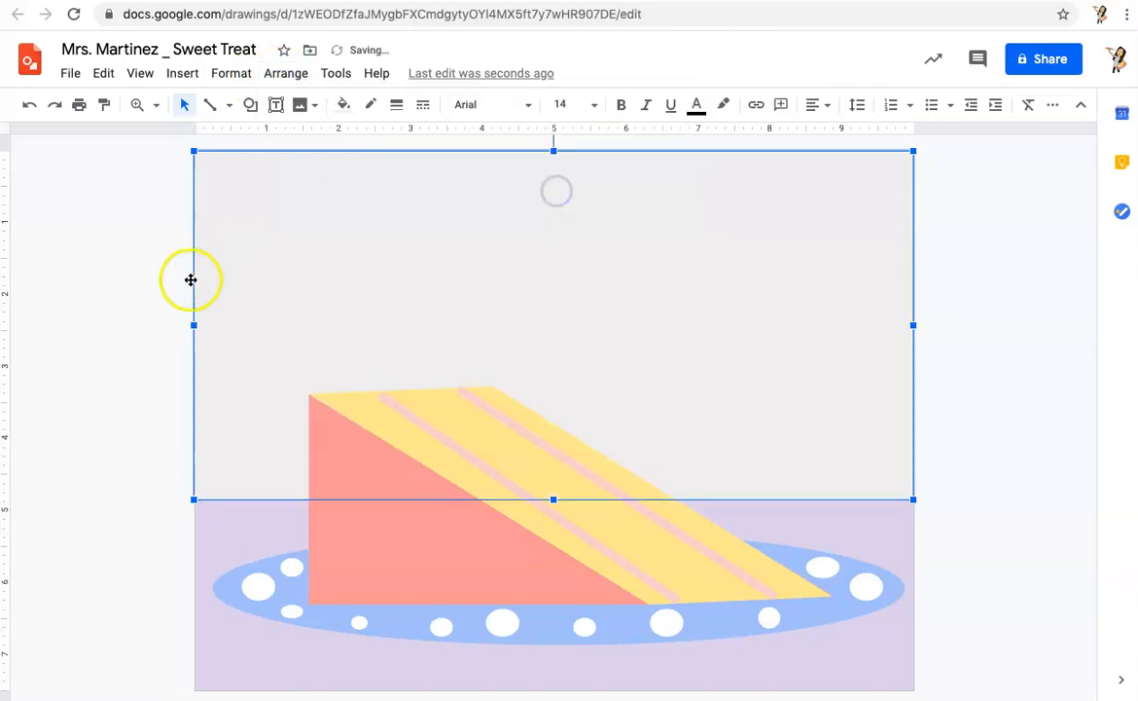
{"action": "left_click", "coordinate": [132, 324]}
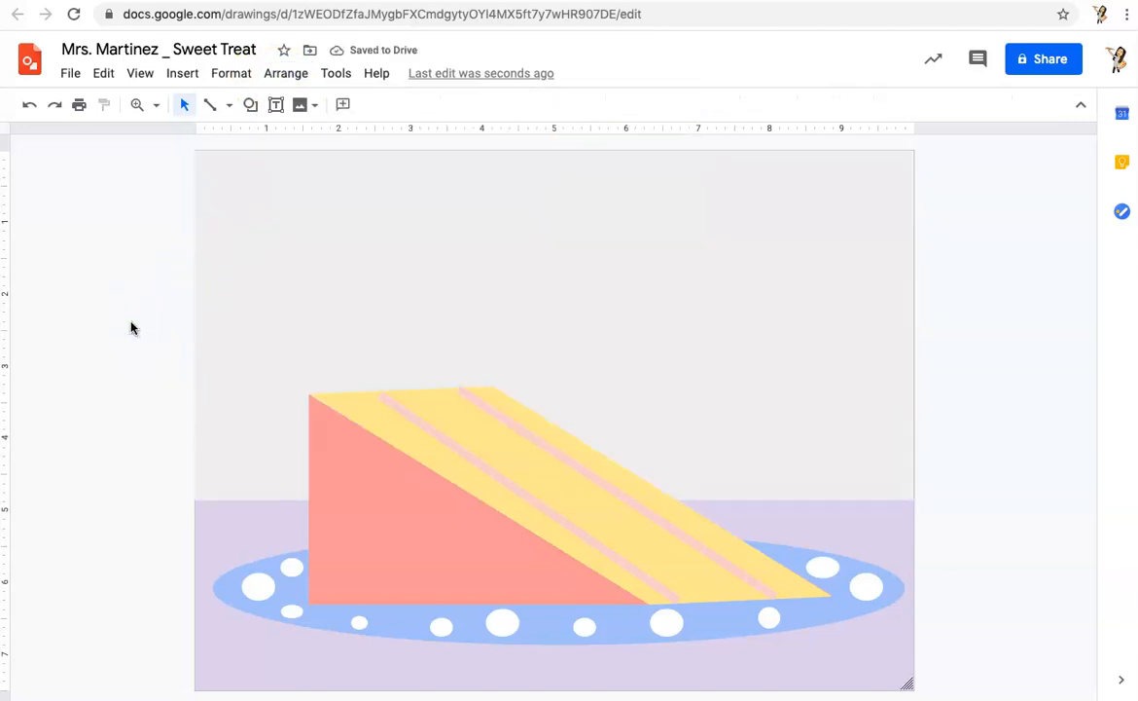